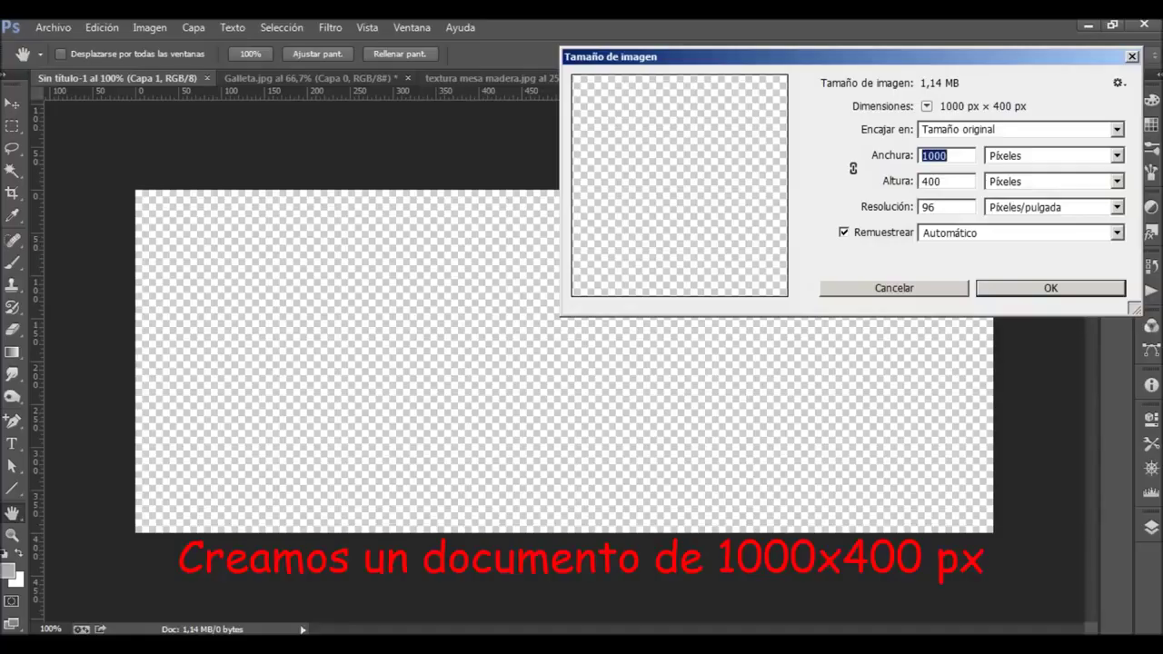
Step: Create the 1000×400 px canvas, paste the whole wood texture into it, then bring up Galleta.jpg
key(Return)
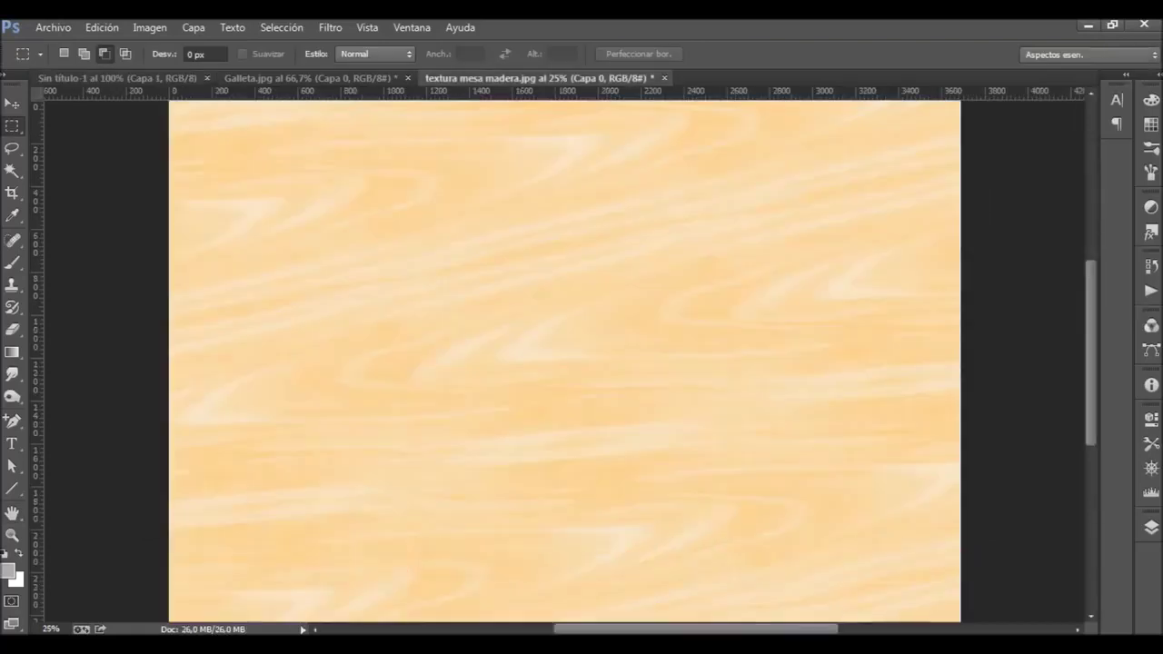
click(282, 27)
click(278, 46)
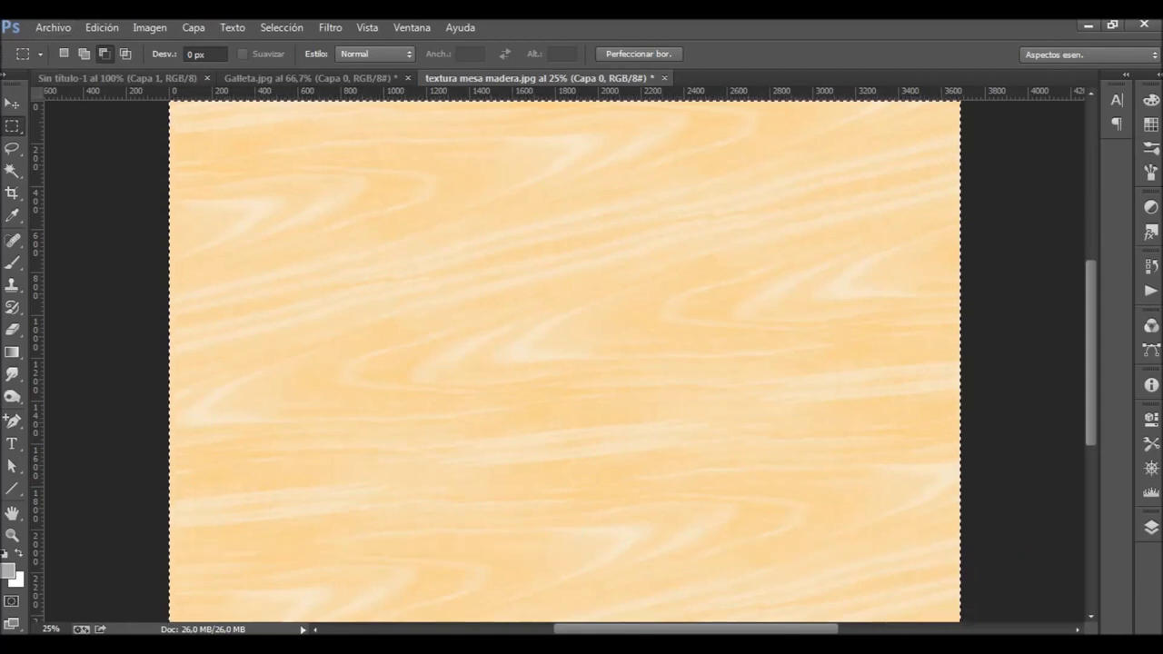
click(118, 78)
key(ctrl+v)
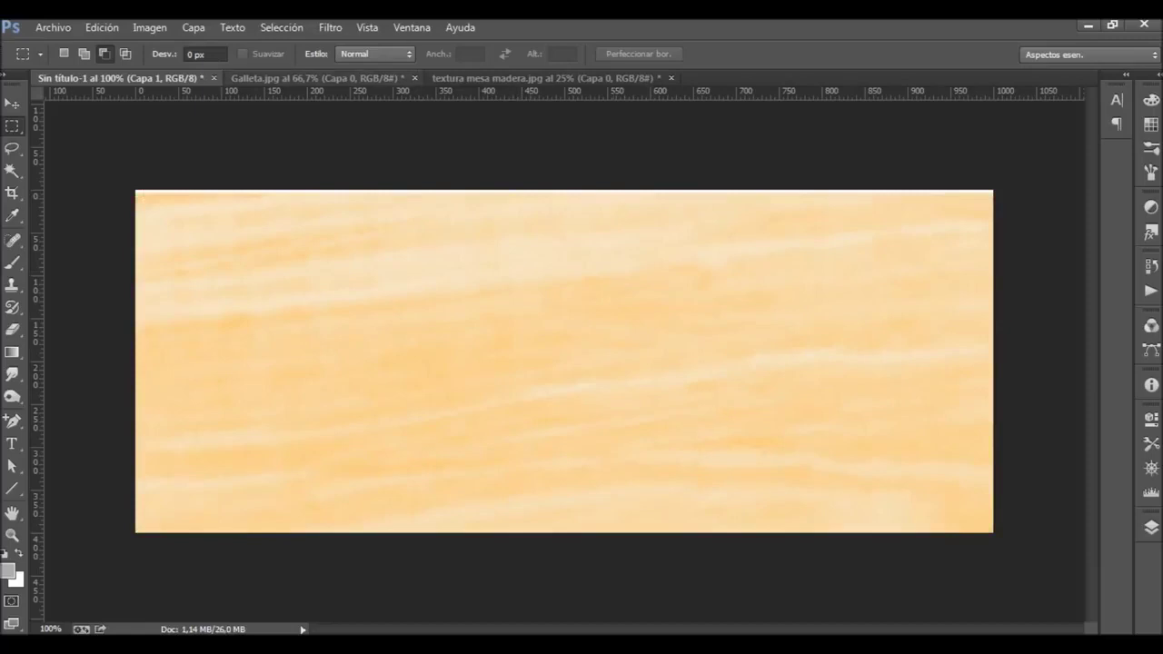
key(ctrl+Tab)
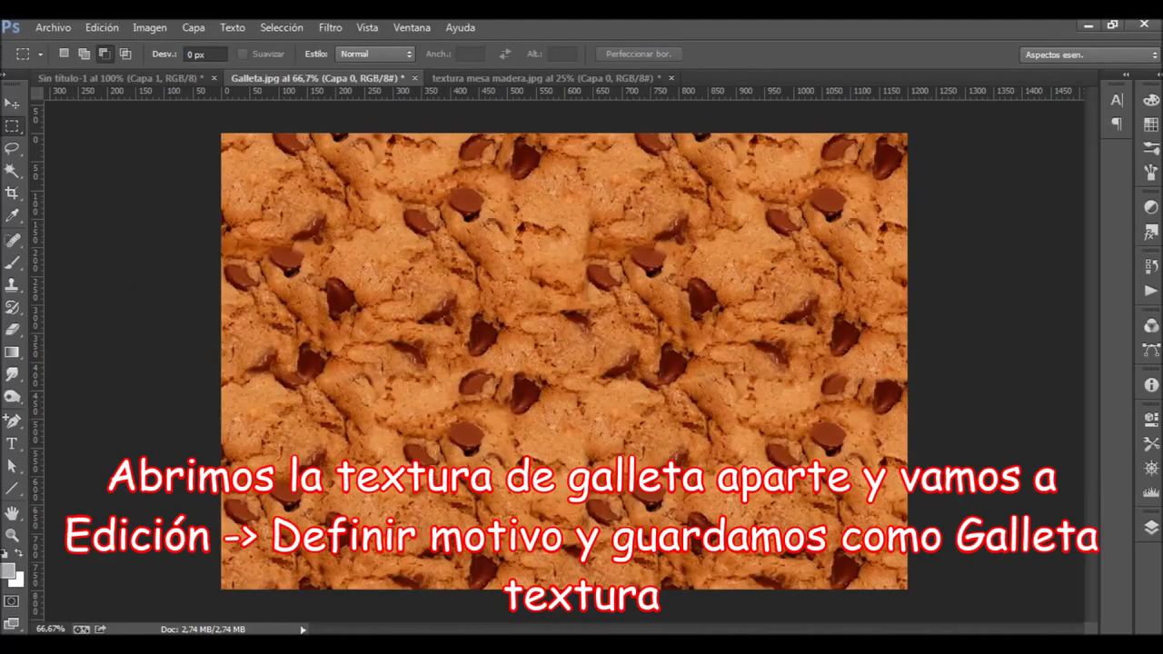
Step: Define the whole cookie image as a pattern named 'Galleta textura', then return to Sin título-1
key(ctrl+a)
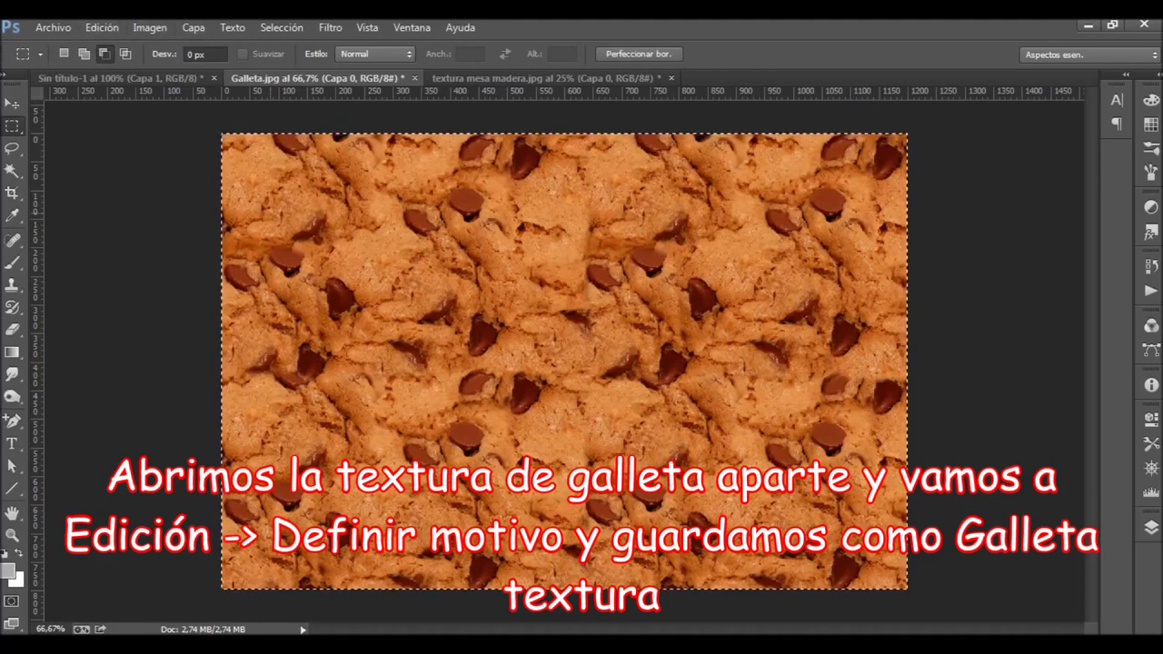
right_click(299, 217)
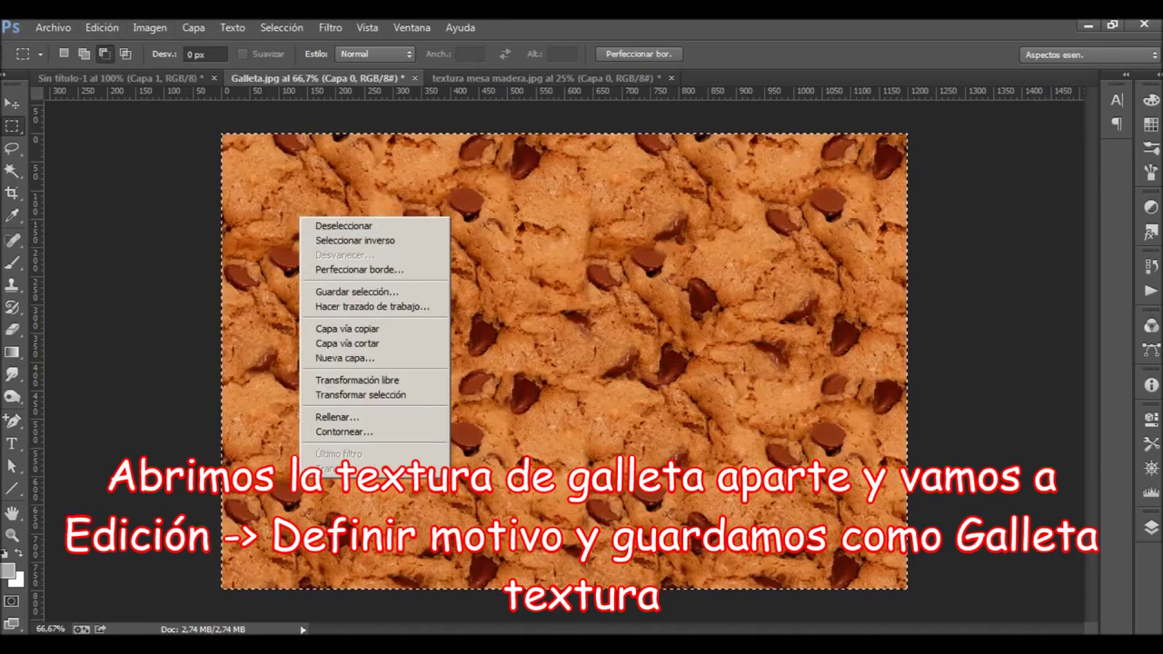
click(338, 225)
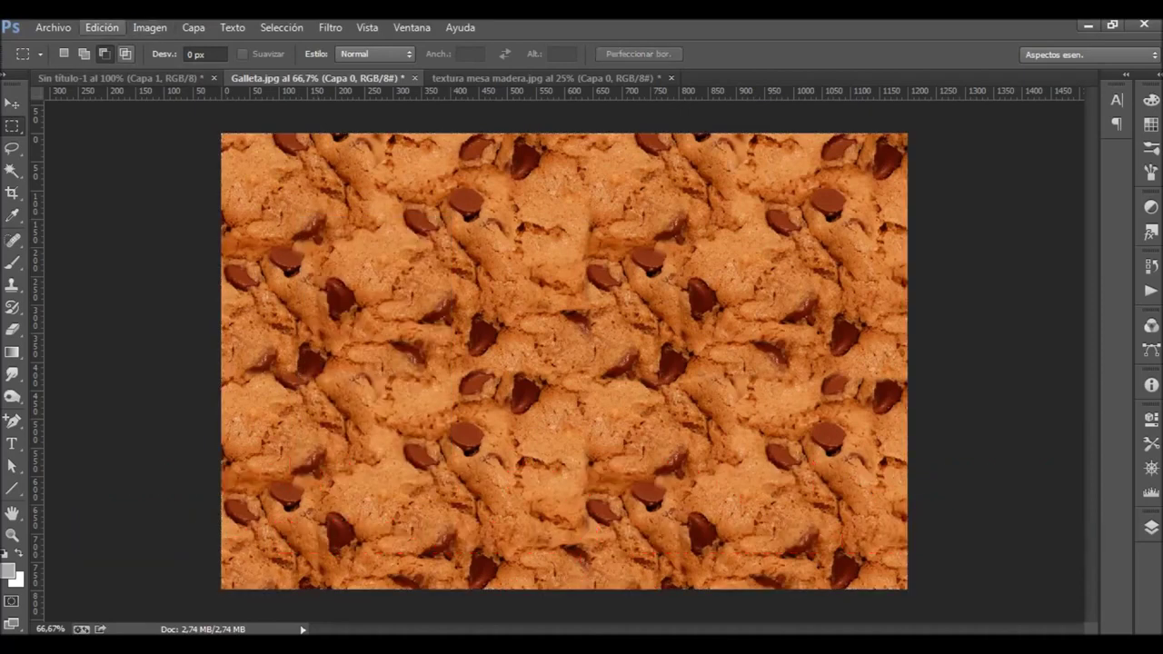
click(101, 27)
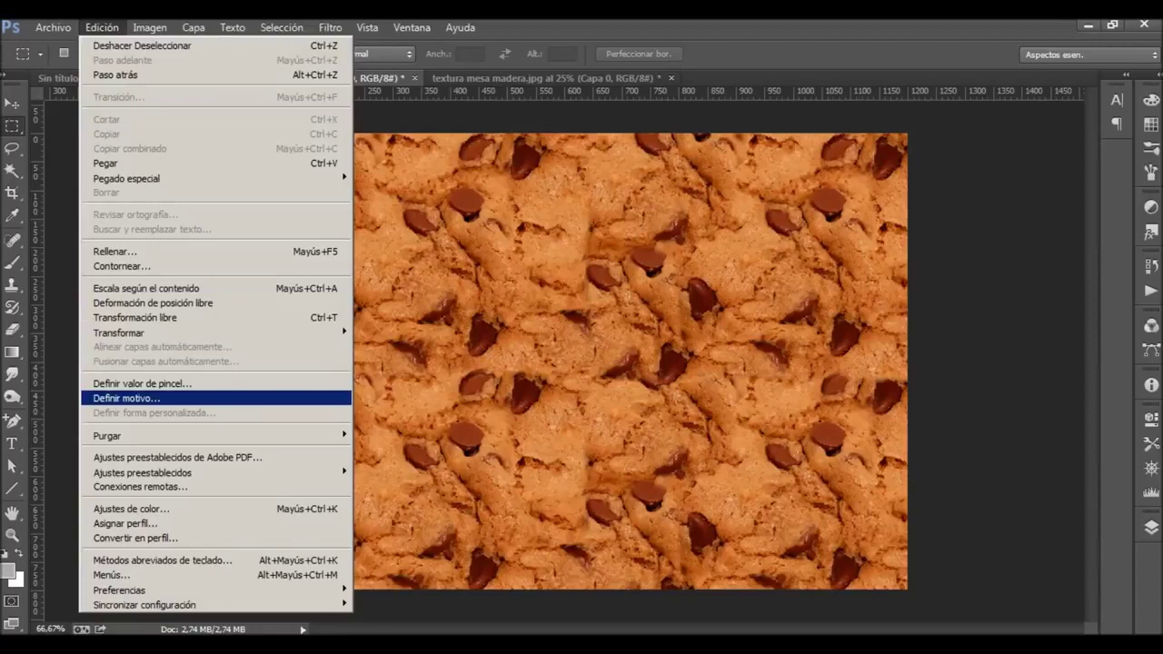
click(128, 398)
text(Galleta textura)
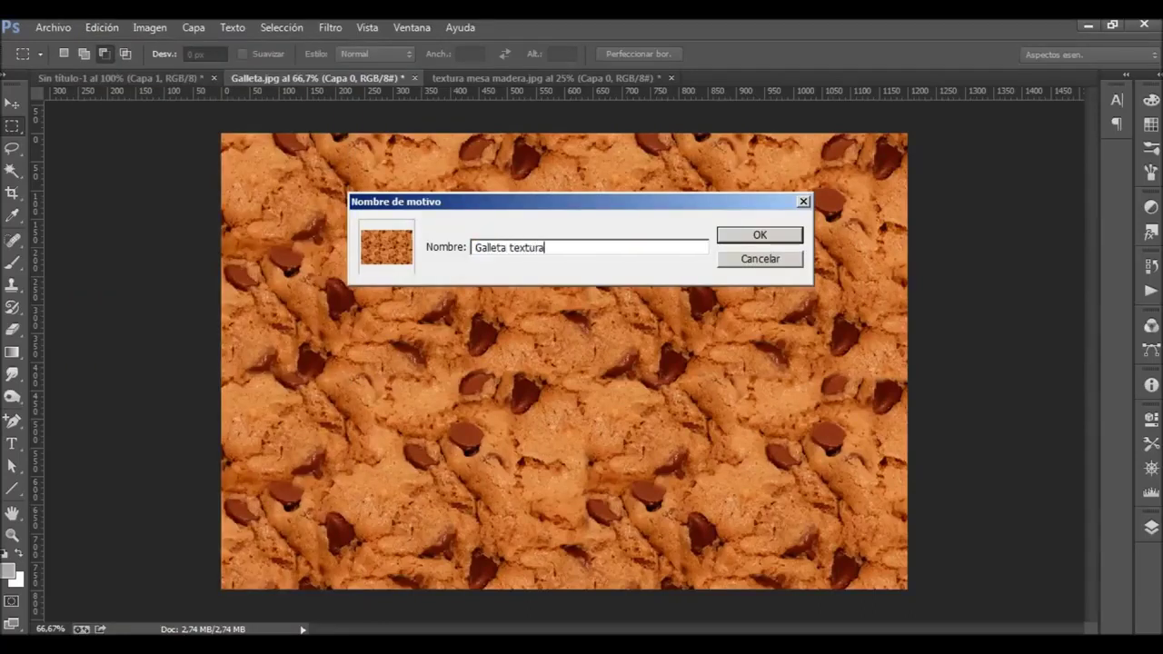
key(Return)
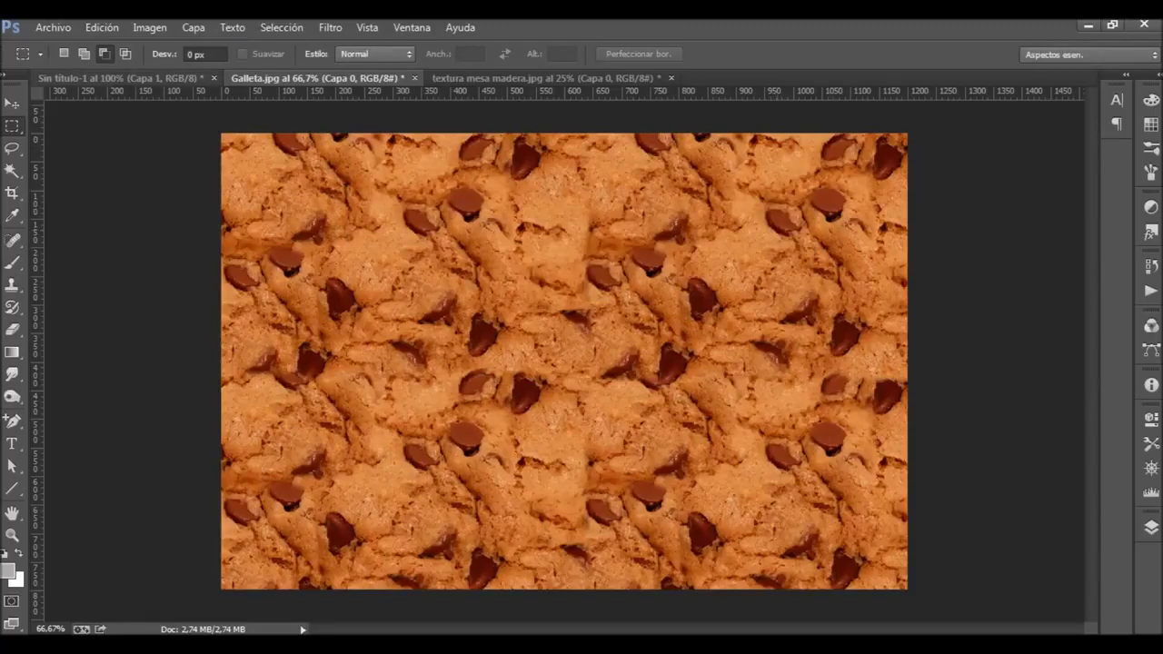
click(119, 77)
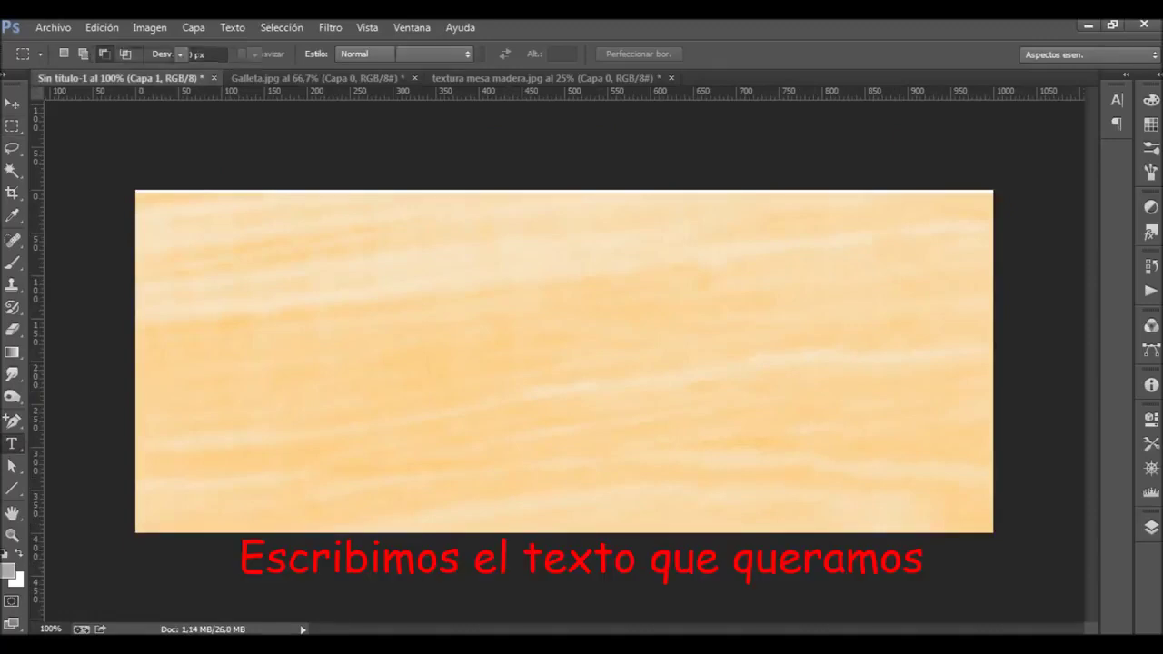
Step: Type the name as white text in a text box across the banner
key(t)
click(8, 571)
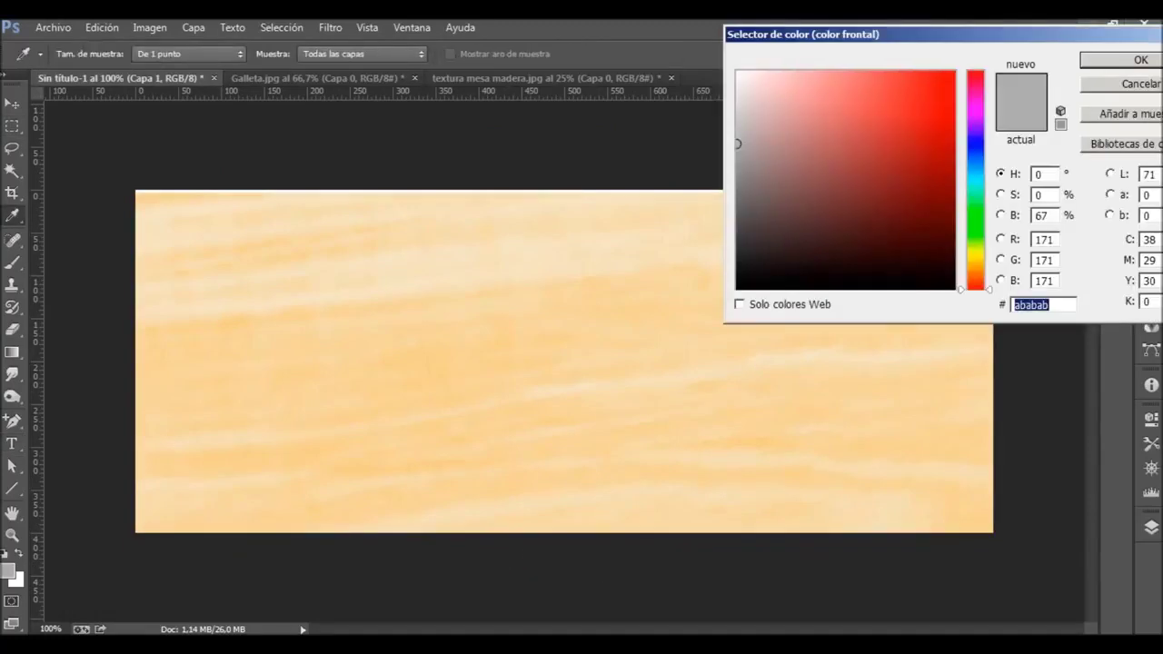
key(Return)
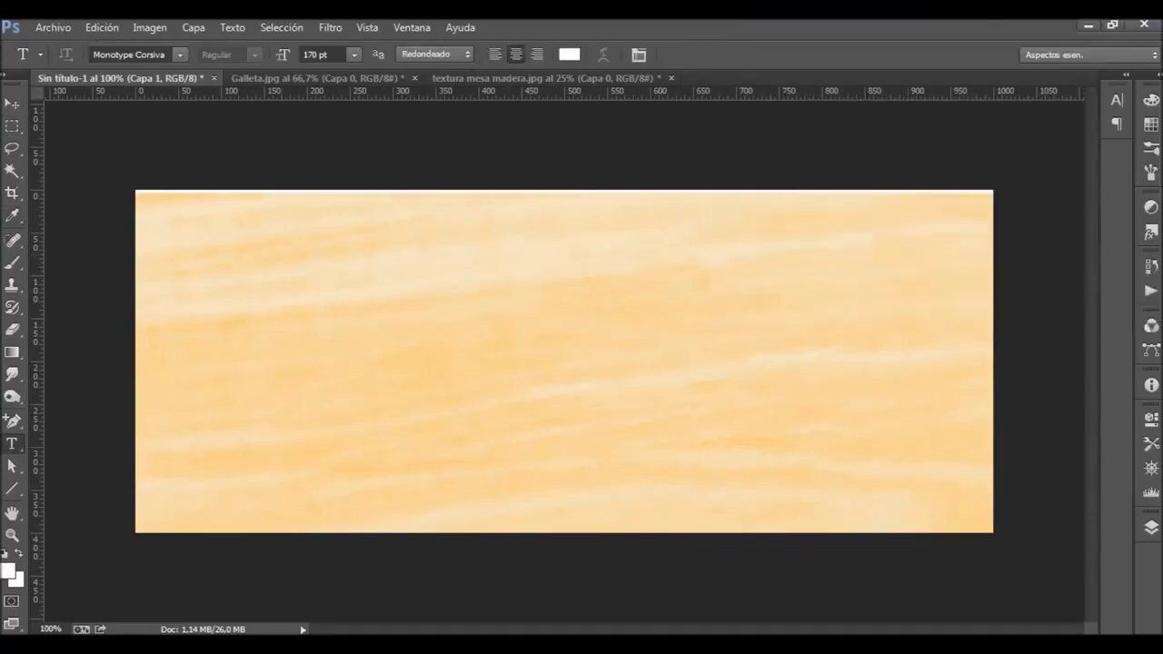
drag(745, 221, 136, 446)
drag(975, 222, 135, 503)
text(R)
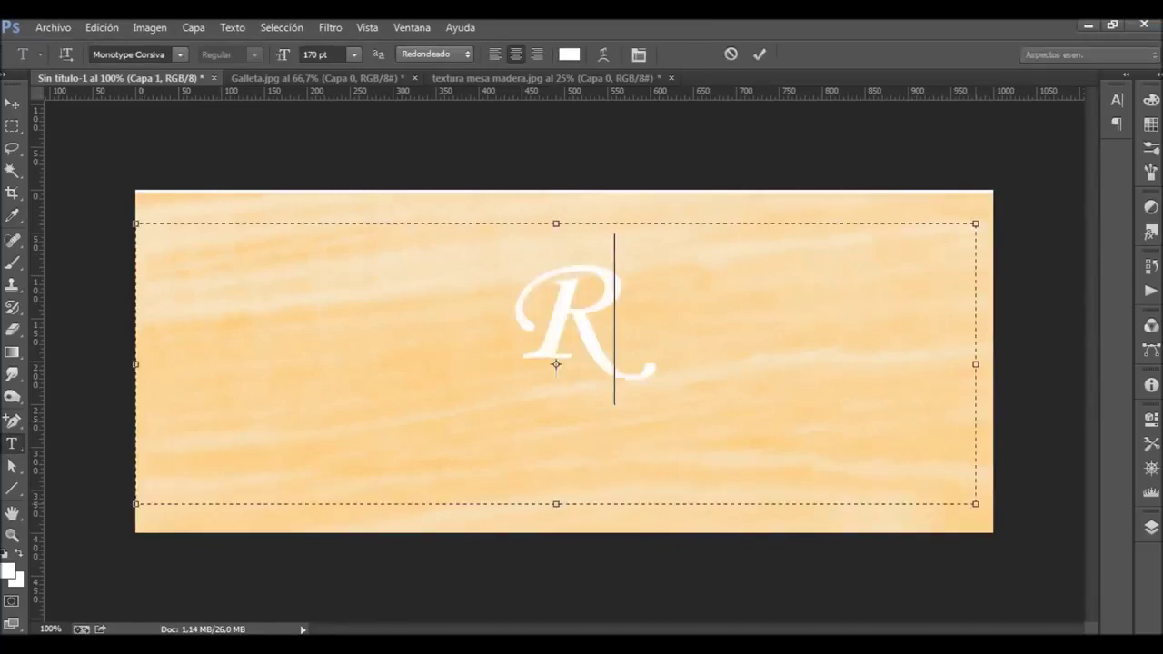
text(aquel )
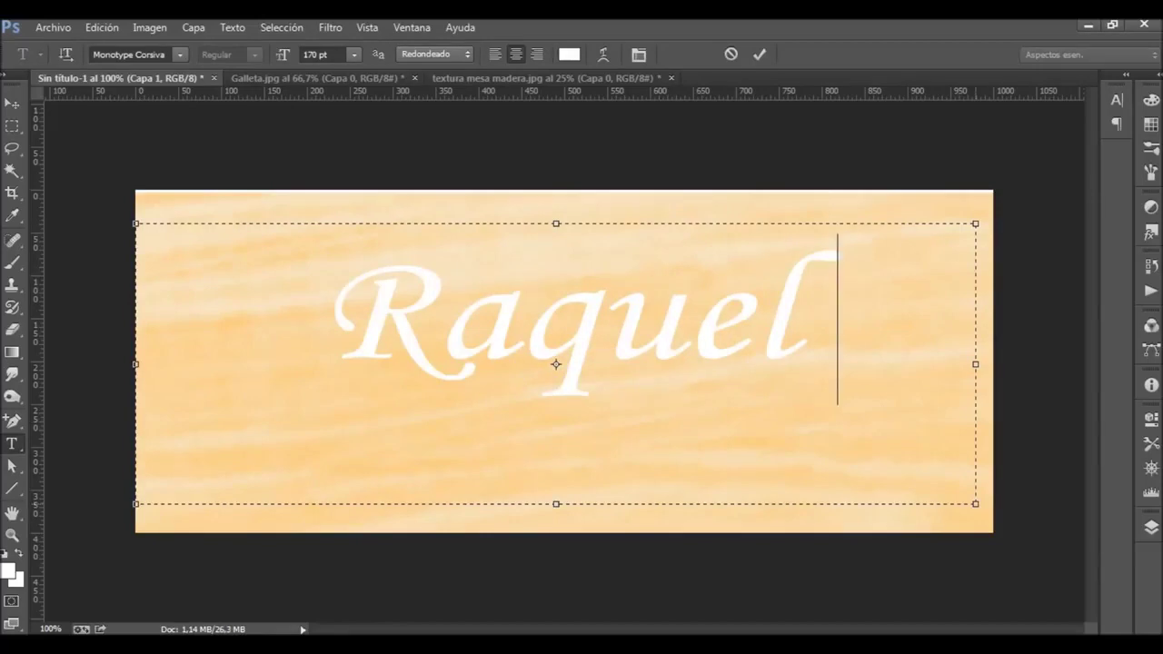
text(BC)
Step: Set the name text to Arial at 150 pt and commit it
key(ctrl+Left)
key(ctrl+Left)
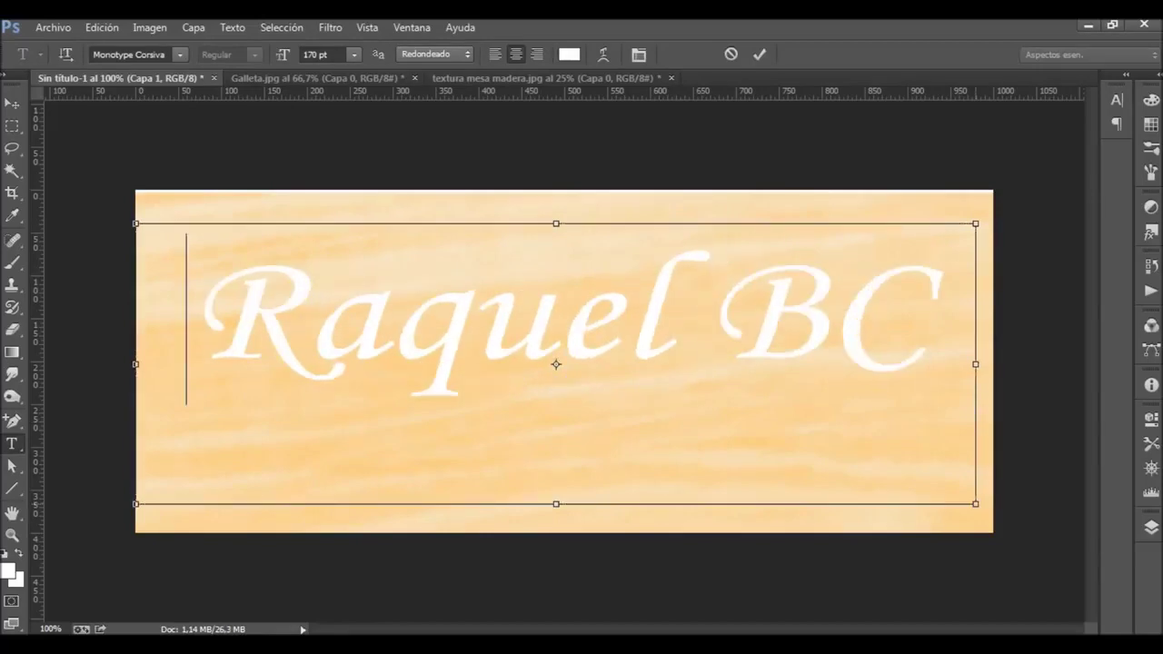
key(End)
key(shift+Left)
key(shift+Left)
key(shift+Left)
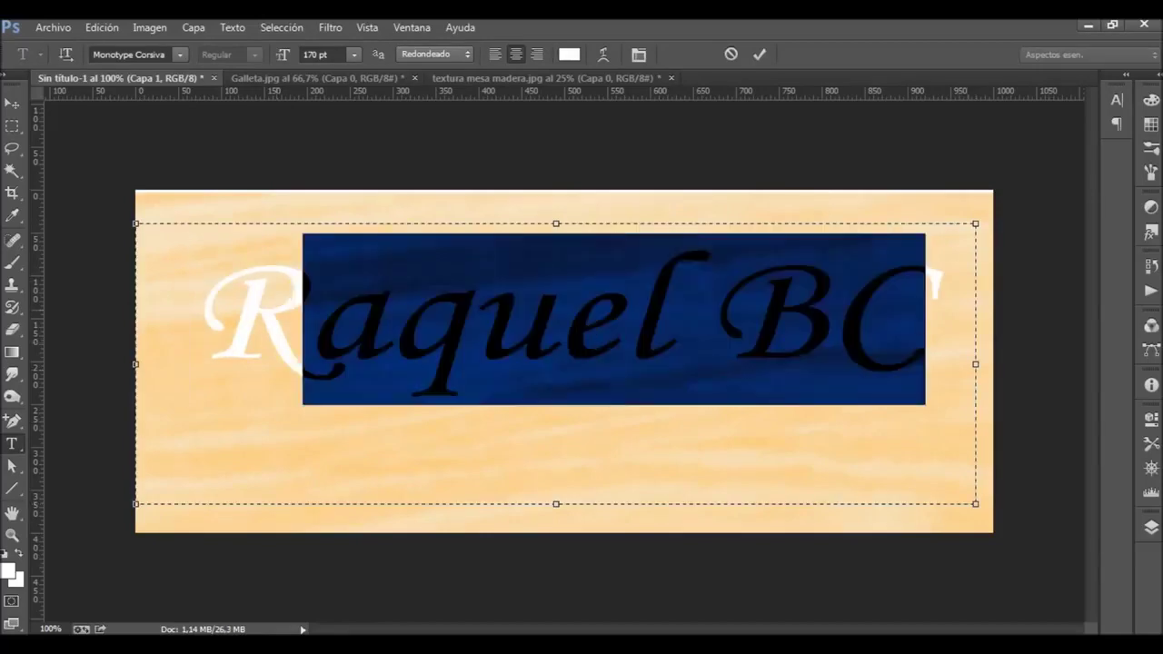
key(shift+Left)
click(179, 54)
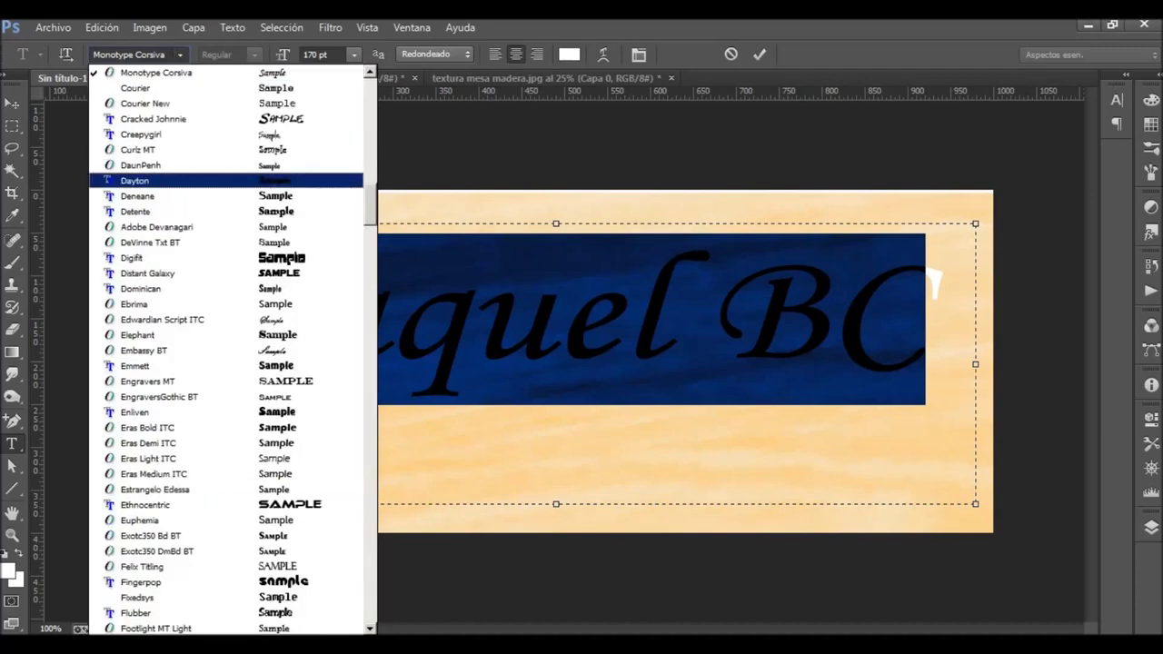
scroll(227, 345, up, 5)
scroll(227, 346, up, 5)
scroll(227, 345, up, 5)
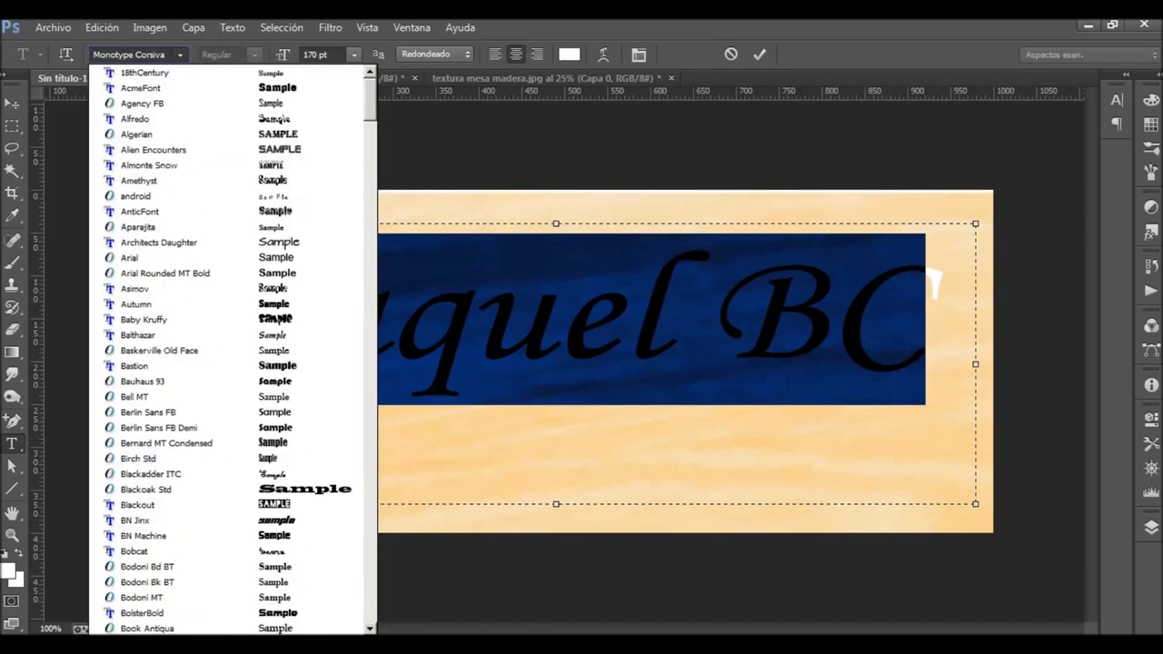
click(136, 258)
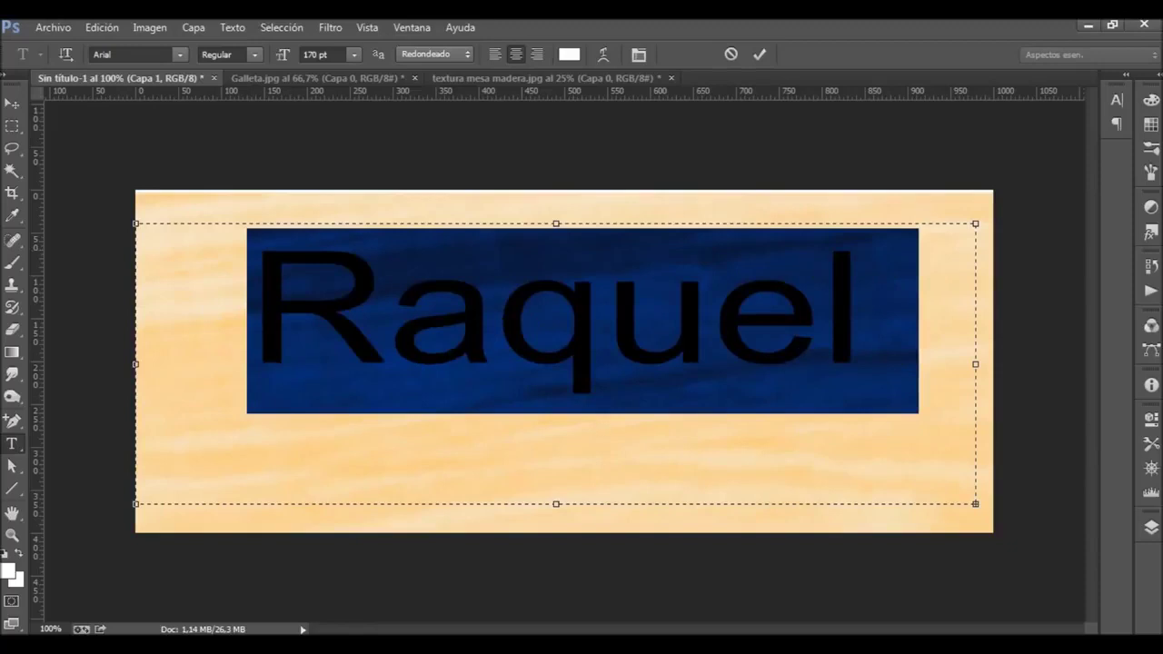
click(318, 54)
text(150)
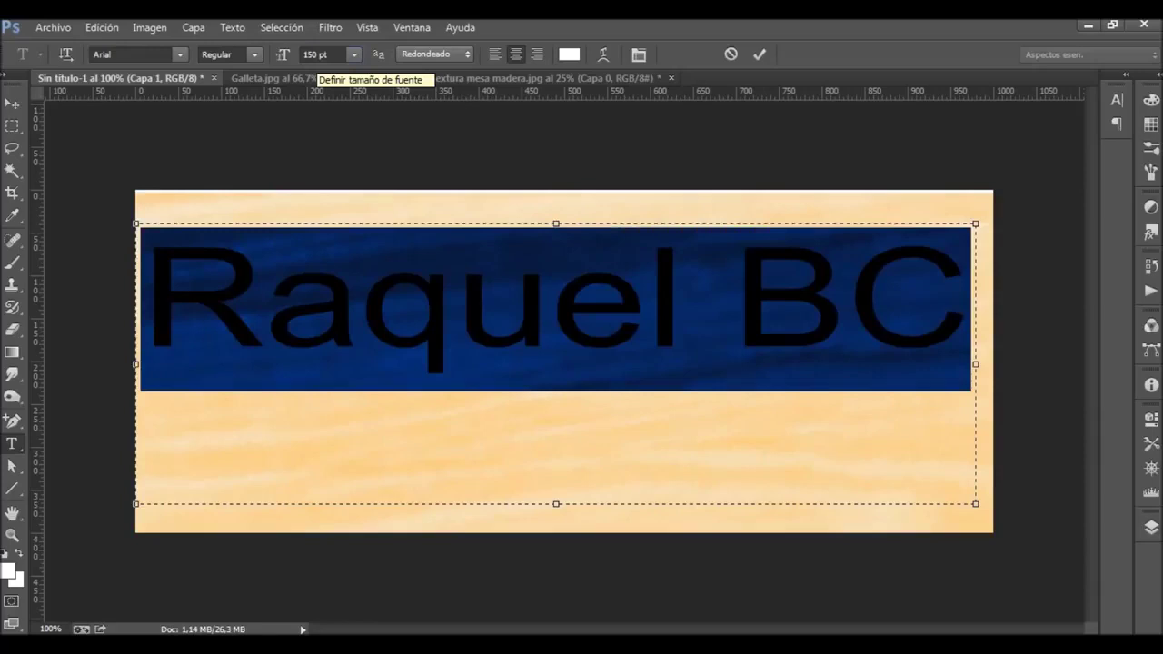
click(759, 53)
Step: Move the text layer down toward the banner's middle
key(v)
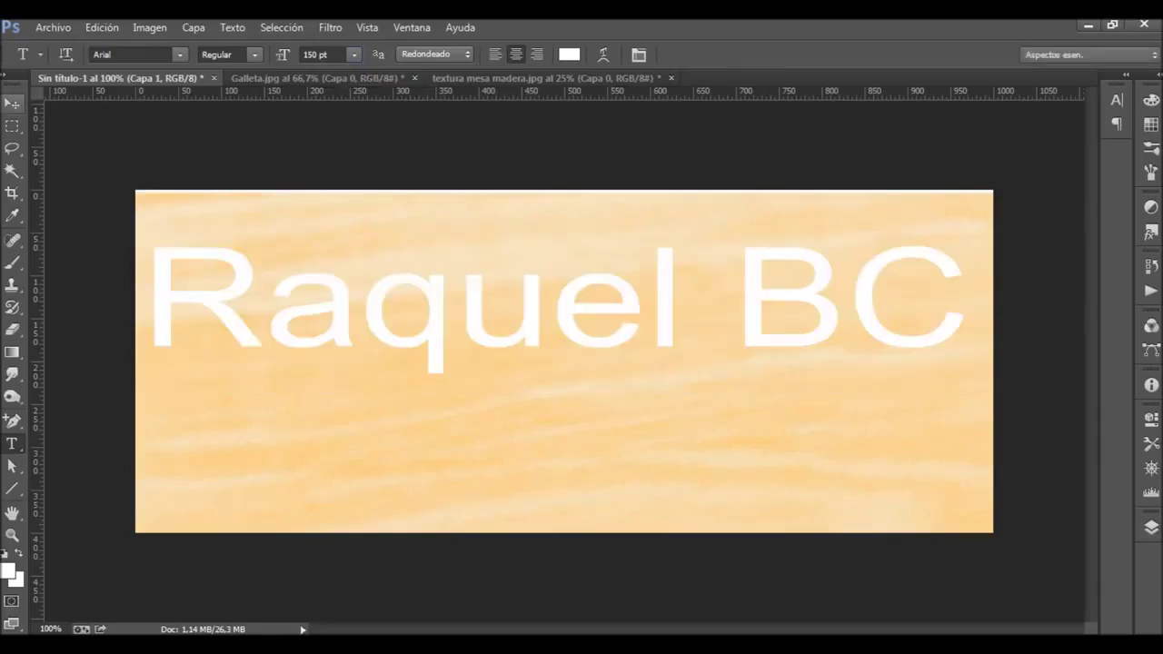
drag(545, 300, 552, 361)
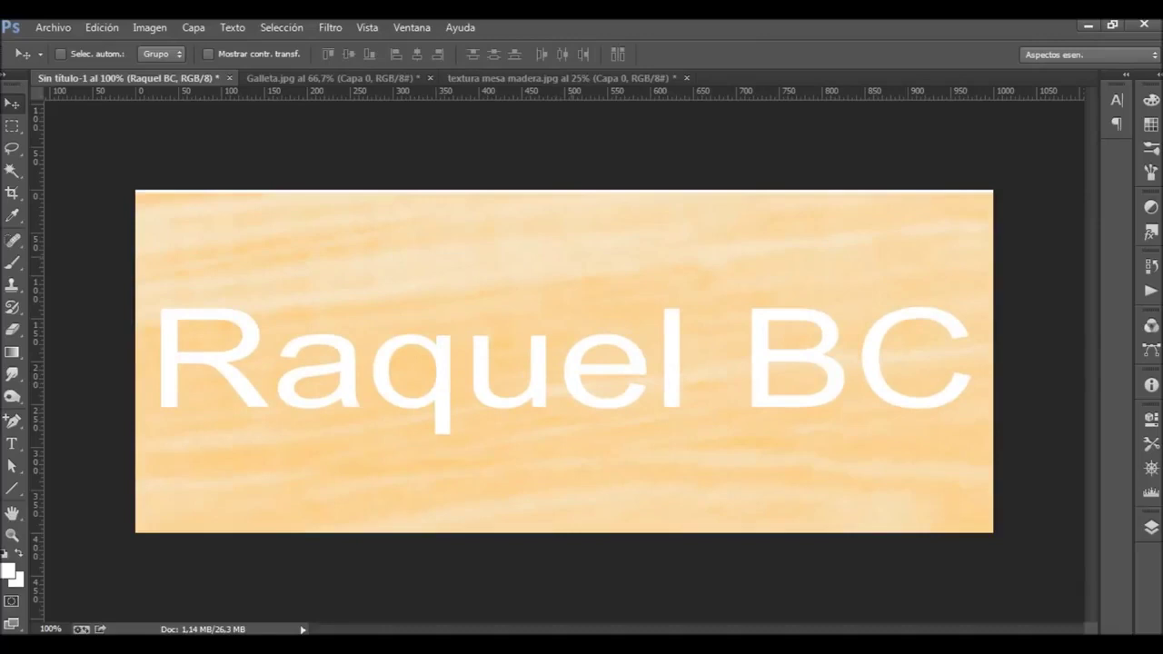
click(1151, 527)
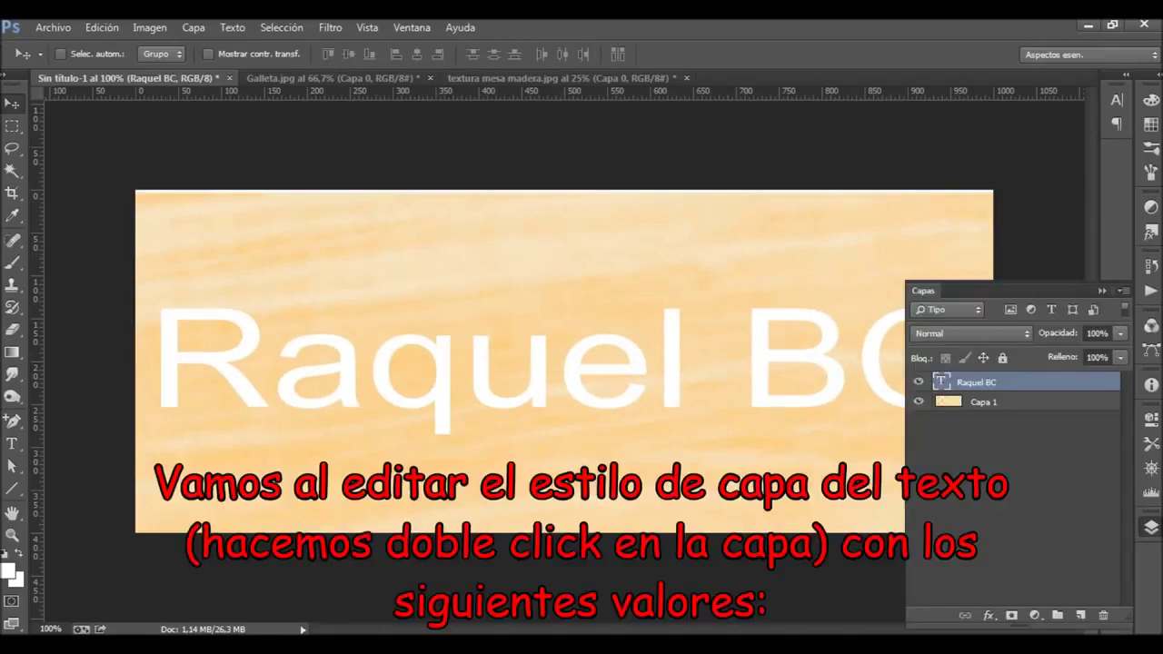
Step: Give the text layer a Pattern Overlay using the Galleta textura cookie pattern
double_click(981, 383)
key(Return)
double_click(1081, 383)
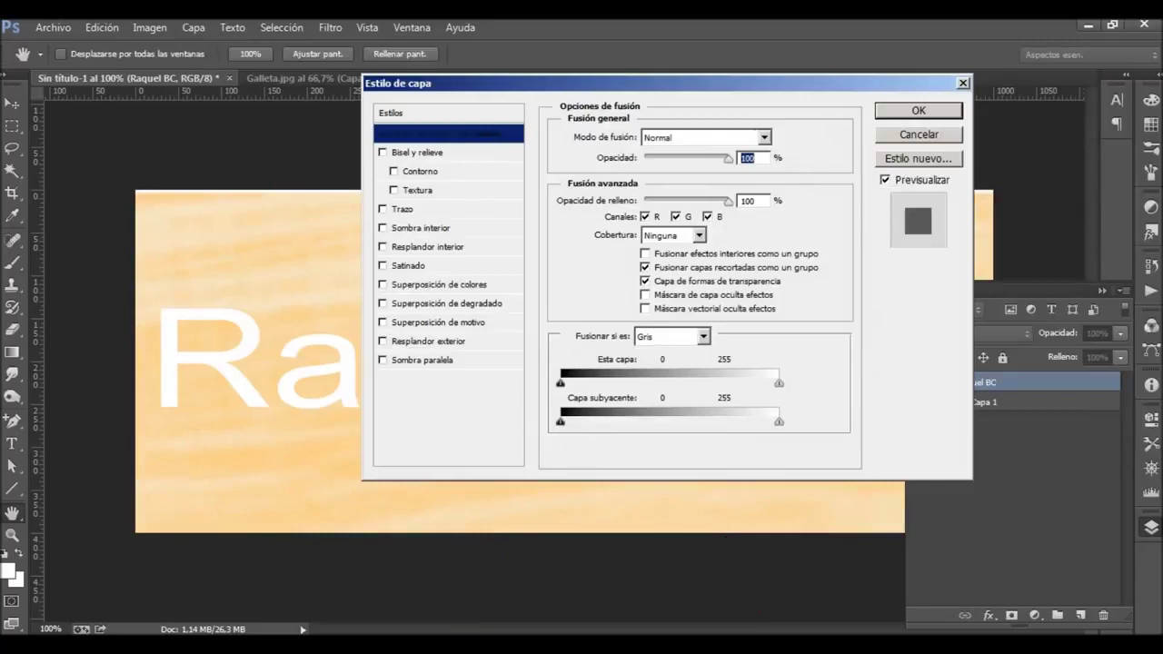
click(438, 322)
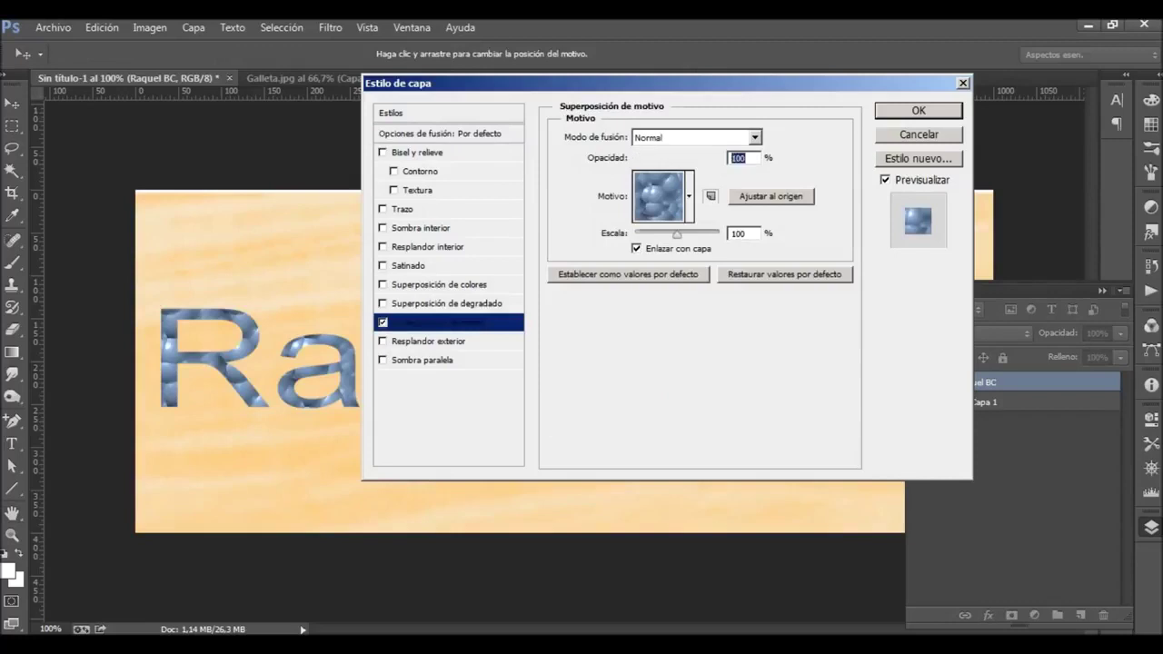
click(689, 196)
click(633, 302)
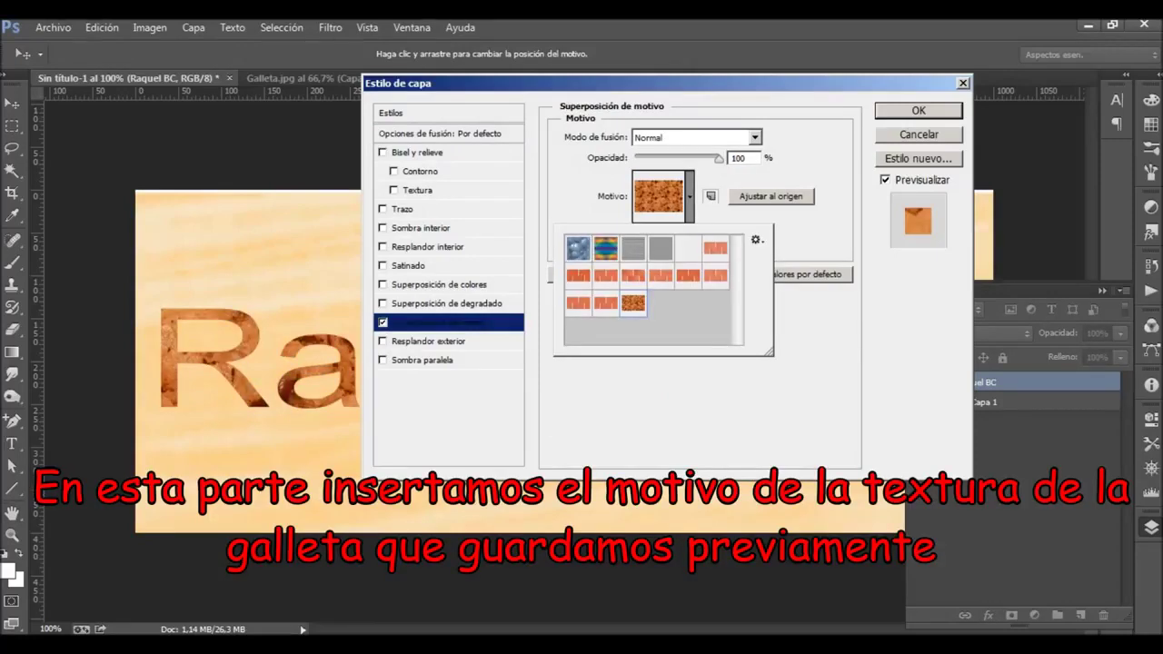
key(Return)
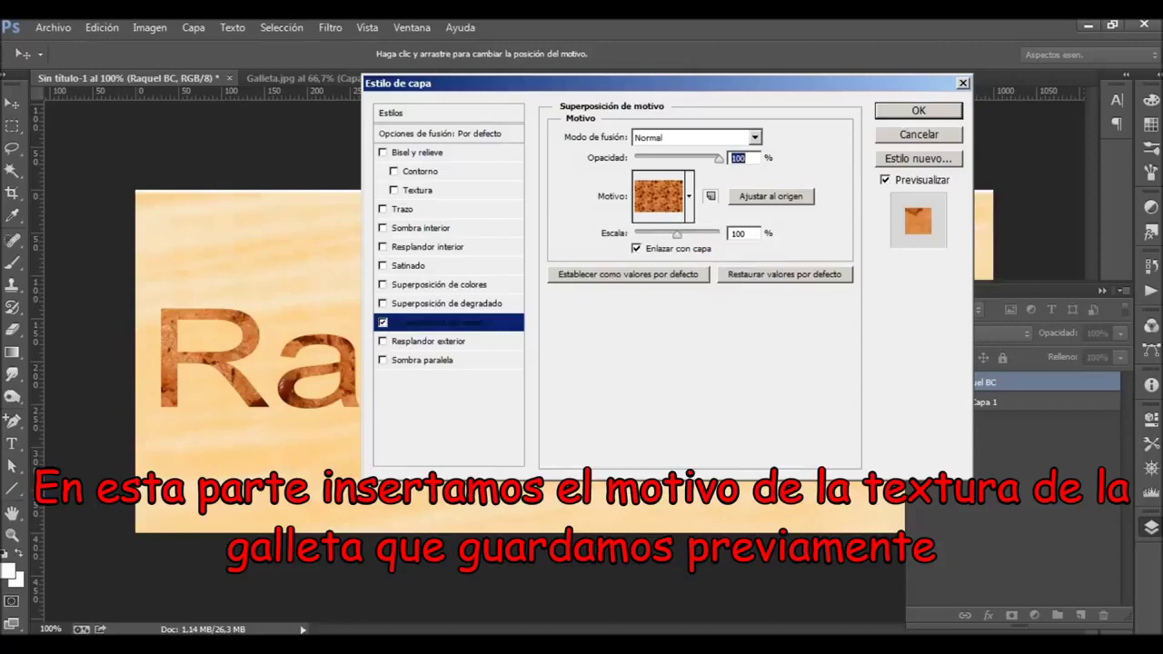
Step: Scale the pattern overlay to 50% and switch on Bevel and Emboss
click(740, 233)
key(BackSpace)
key(BackSpace)
key(BackSpace)
text(50)
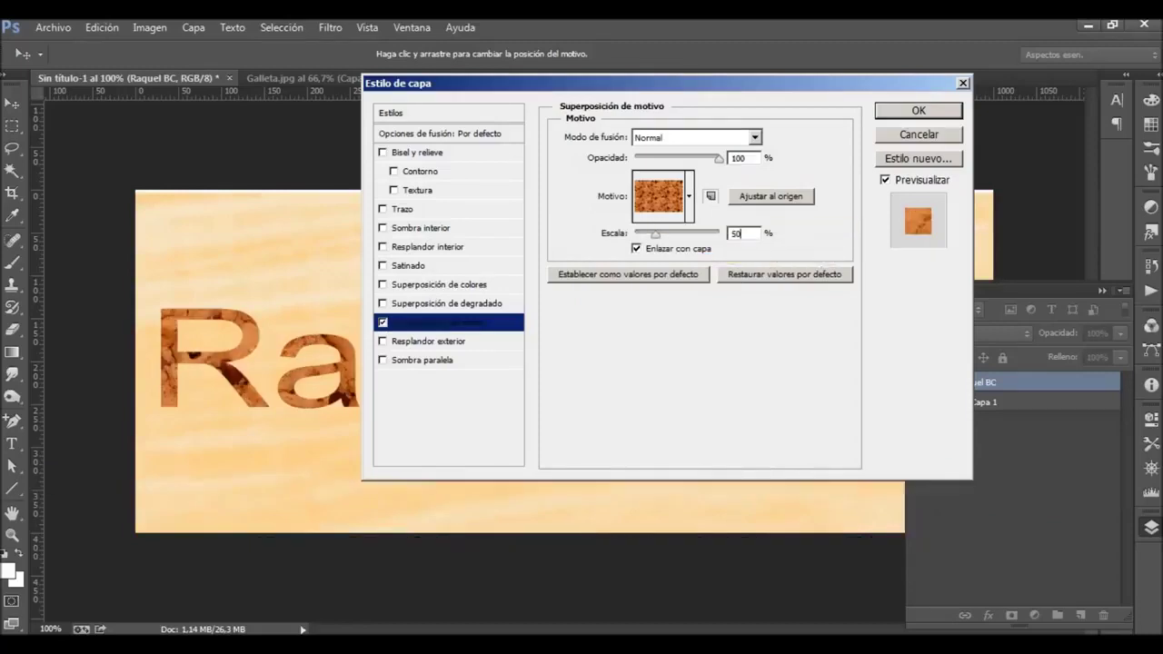
click(427, 153)
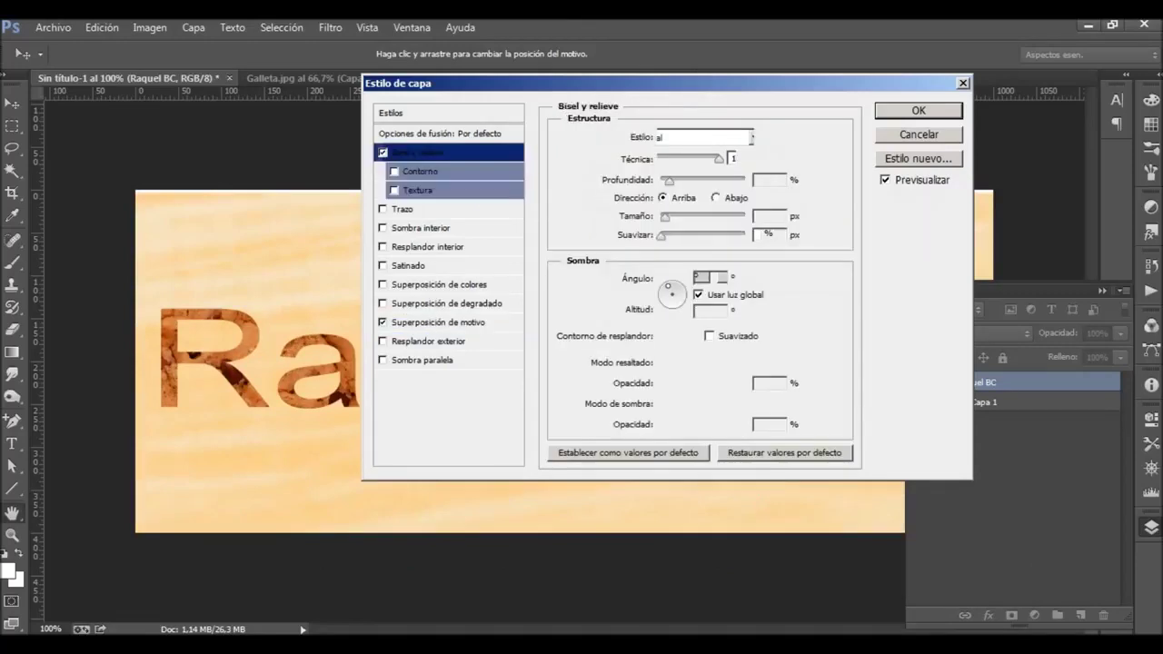
Step: Set the bevel depth to 175% and keep the Redondeado technique
text(175)
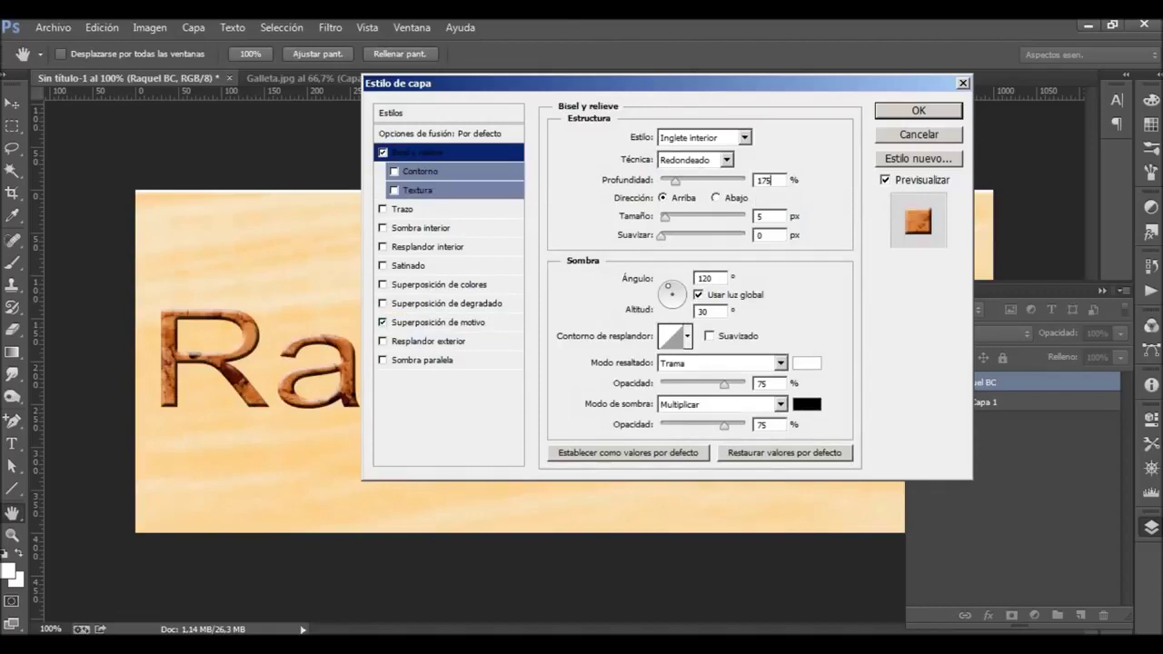
click(726, 159)
key(Return)
click(726, 159)
click(684, 205)
click(726, 159)
key(Return)
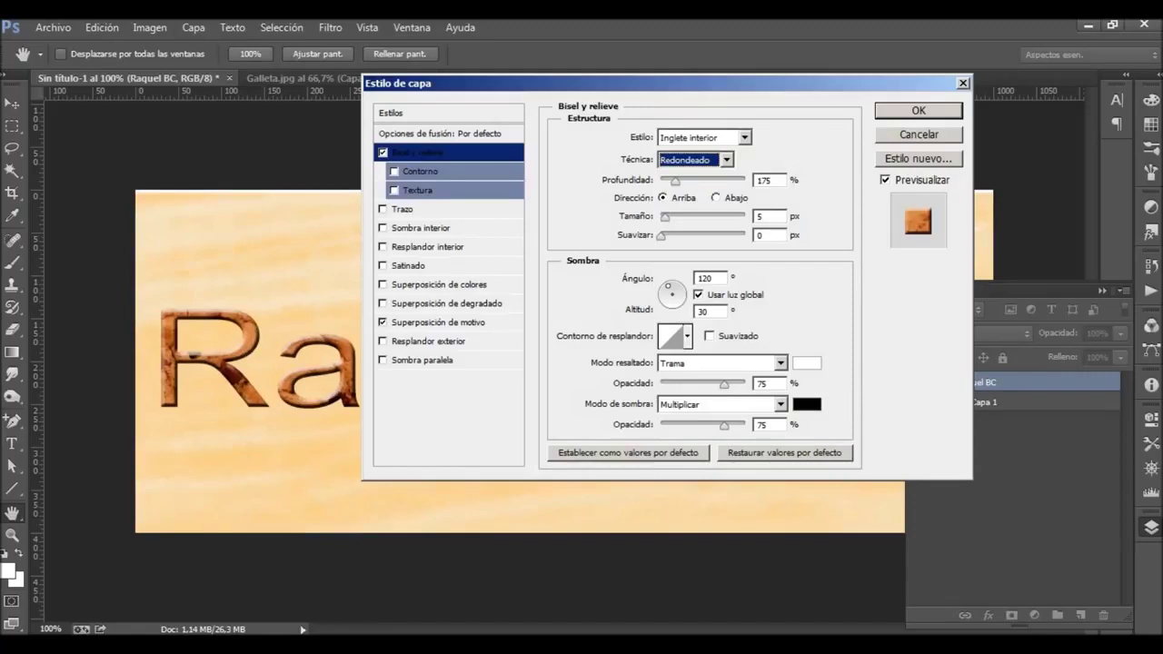
Step: Set bevel size 16 px, angle 110°, altitude 60° and Normal highlight mode
double_click(769, 216)
text(16)
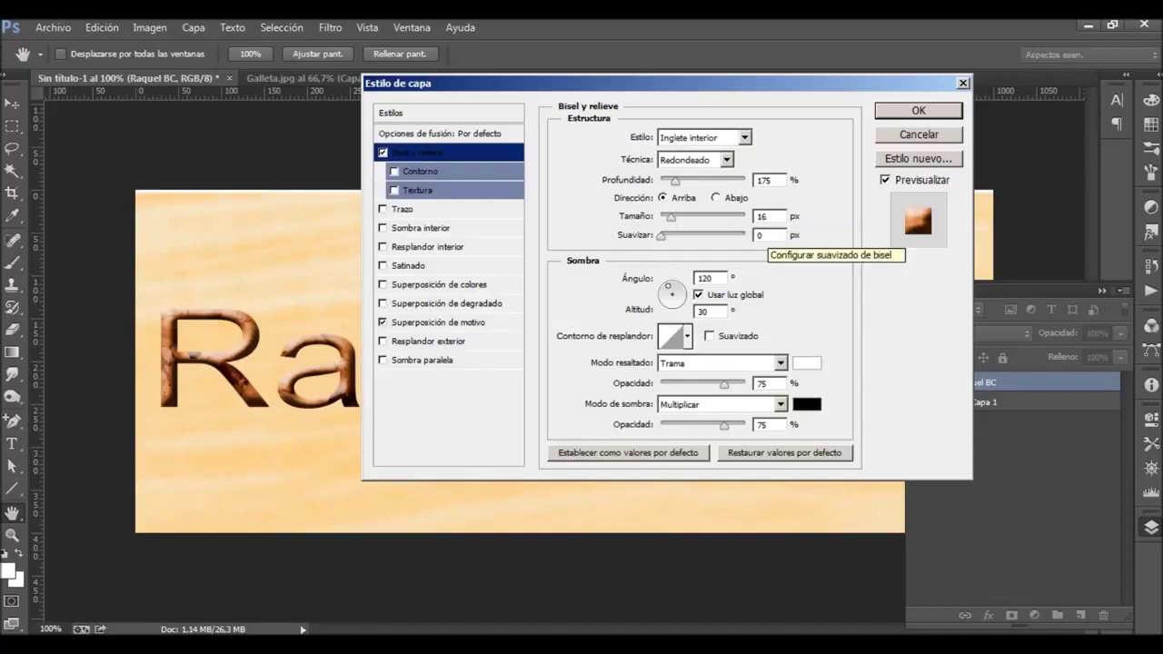
drag(675, 289, 669, 285)
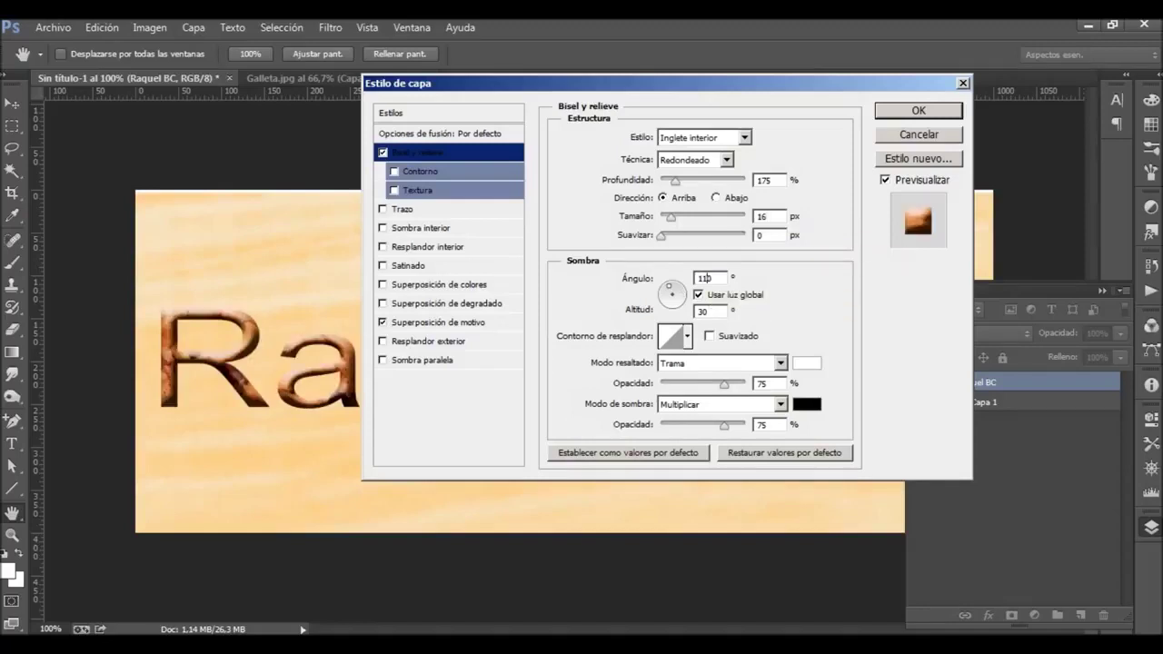
text(60)
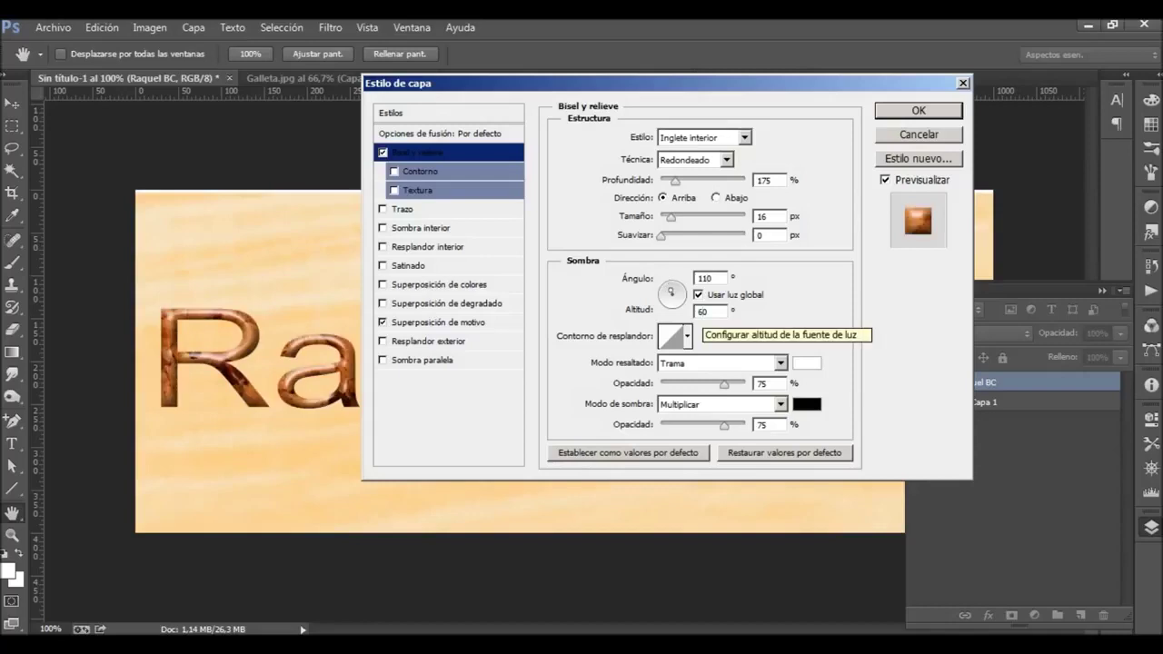
click(723, 362)
click(691, 23)
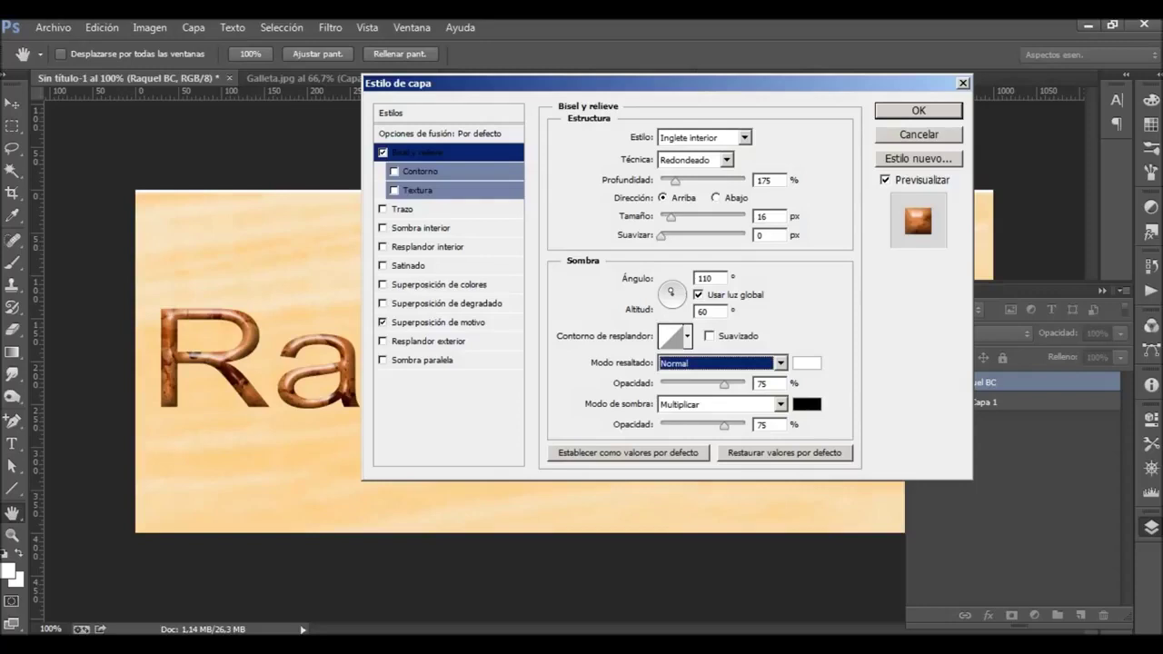
click(806, 362)
Step: Make the bevel highlight pale cream #fee9b7 at 65% opacity
text(000000)
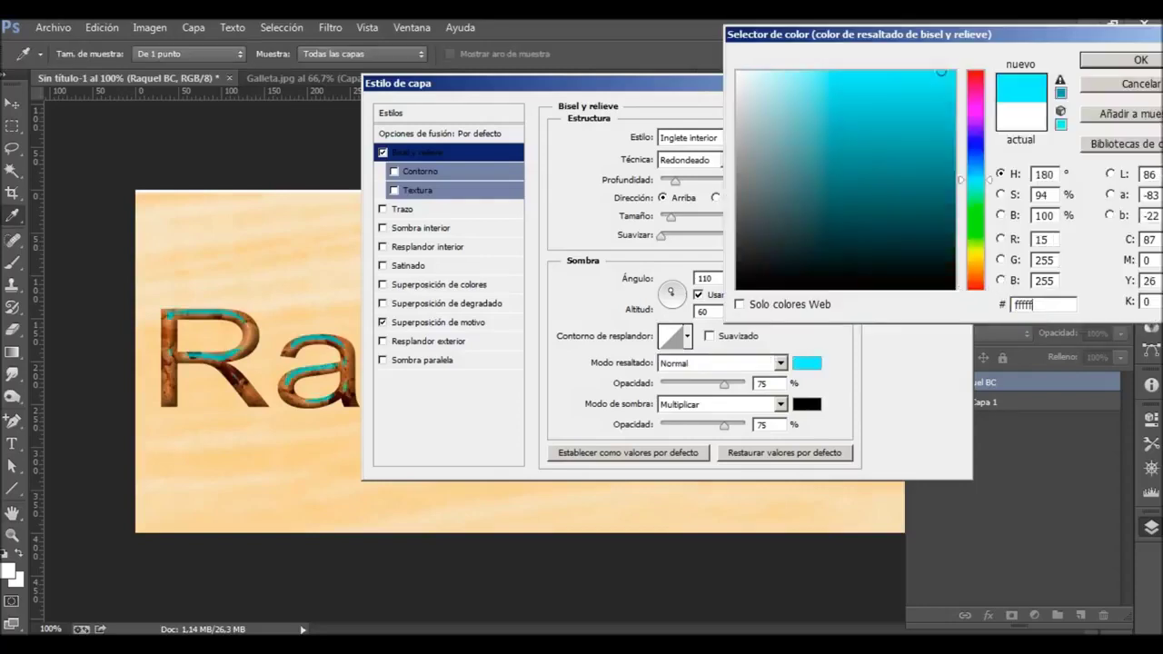
text(fee)
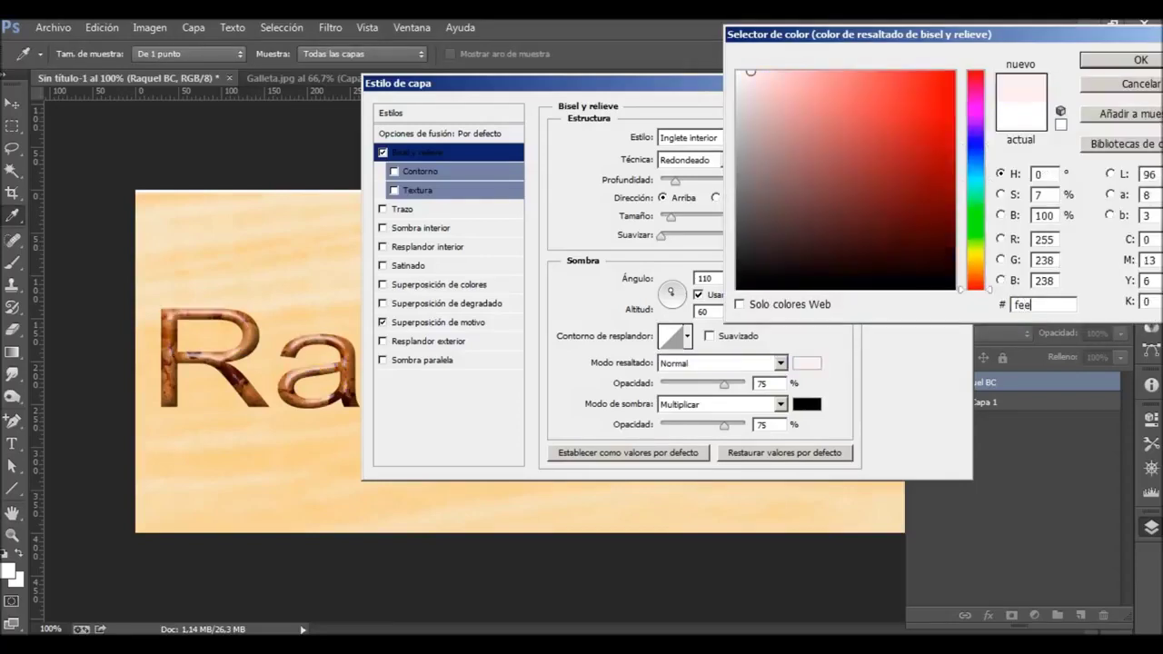
text(9b)
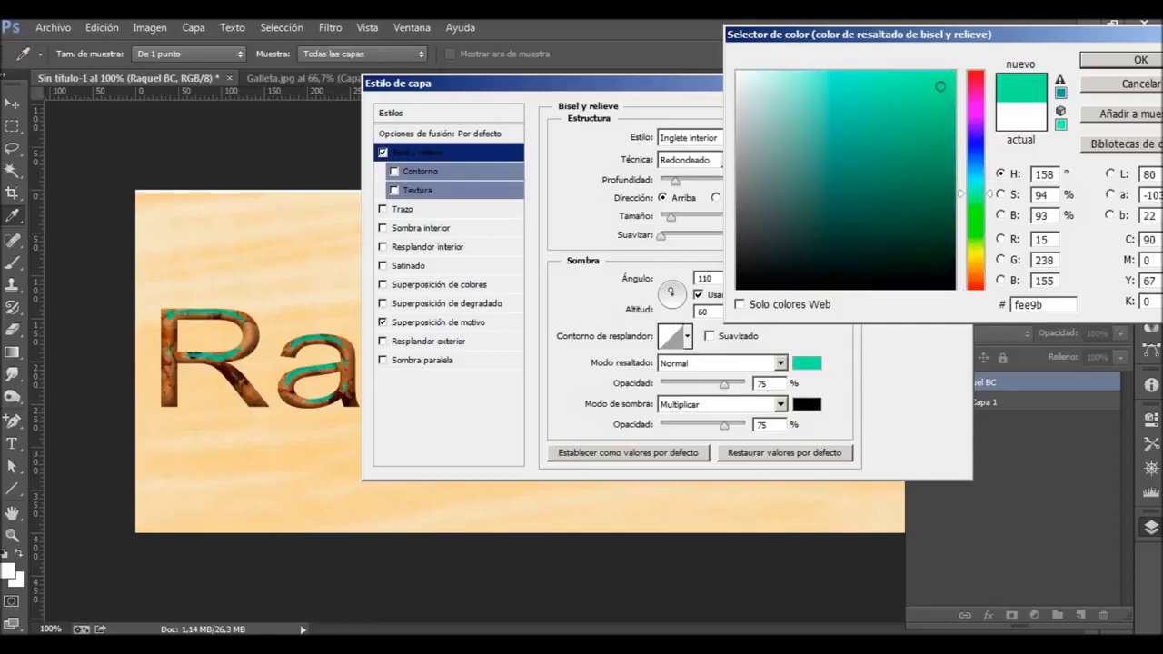
text(7)
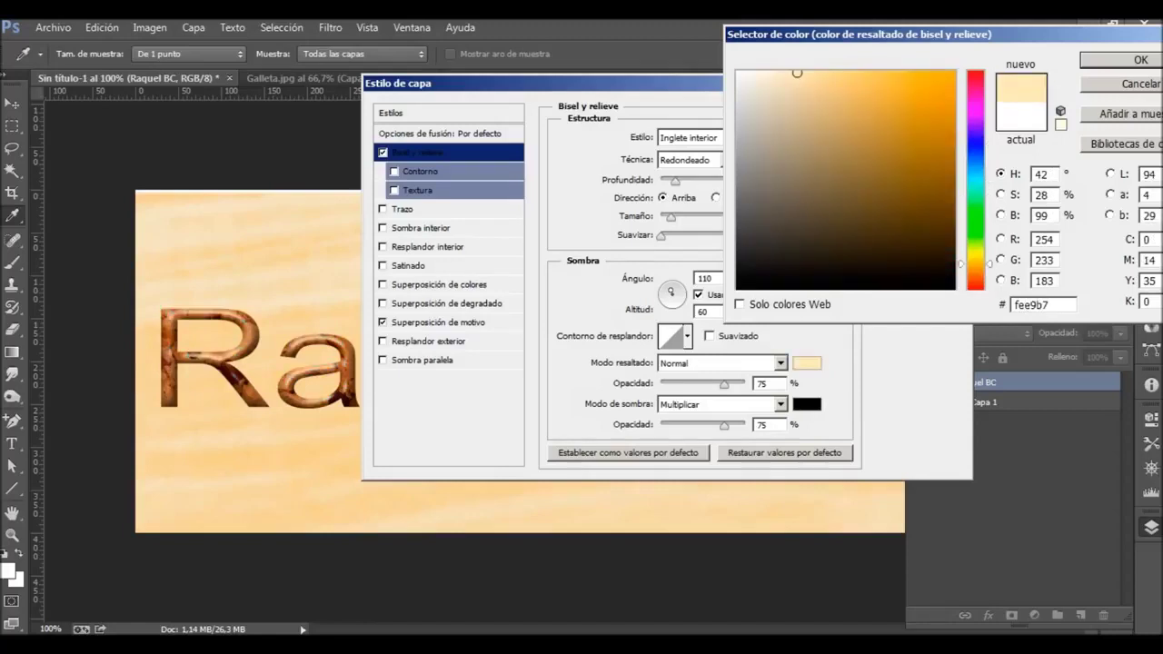
key(Return)
click(757, 384)
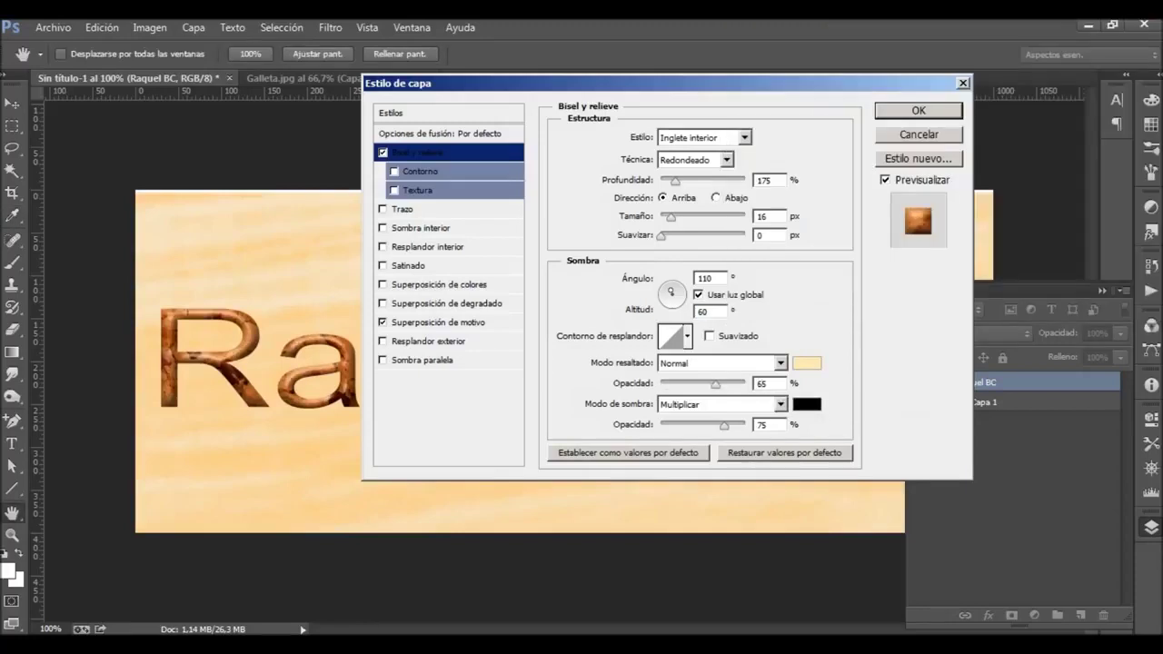
Step: Set the bevel shadow to Normal mode, dark brown #311400, at 80% opacity
click(722, 404)
click(723, 25)
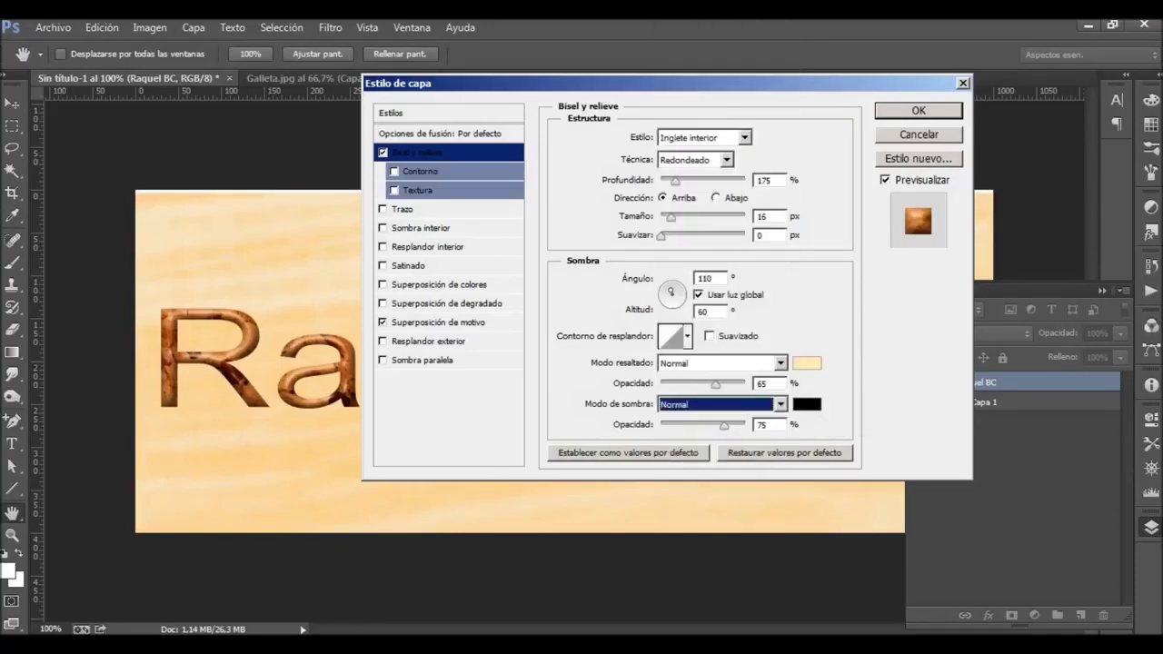
click(806, 405)
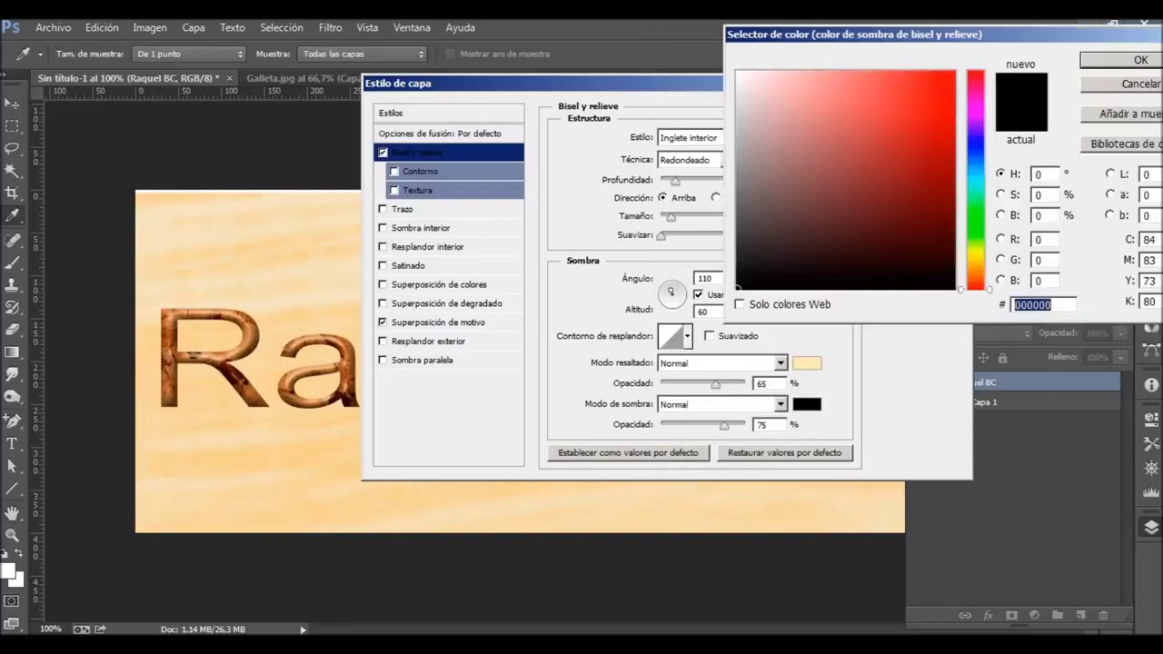
text(3)
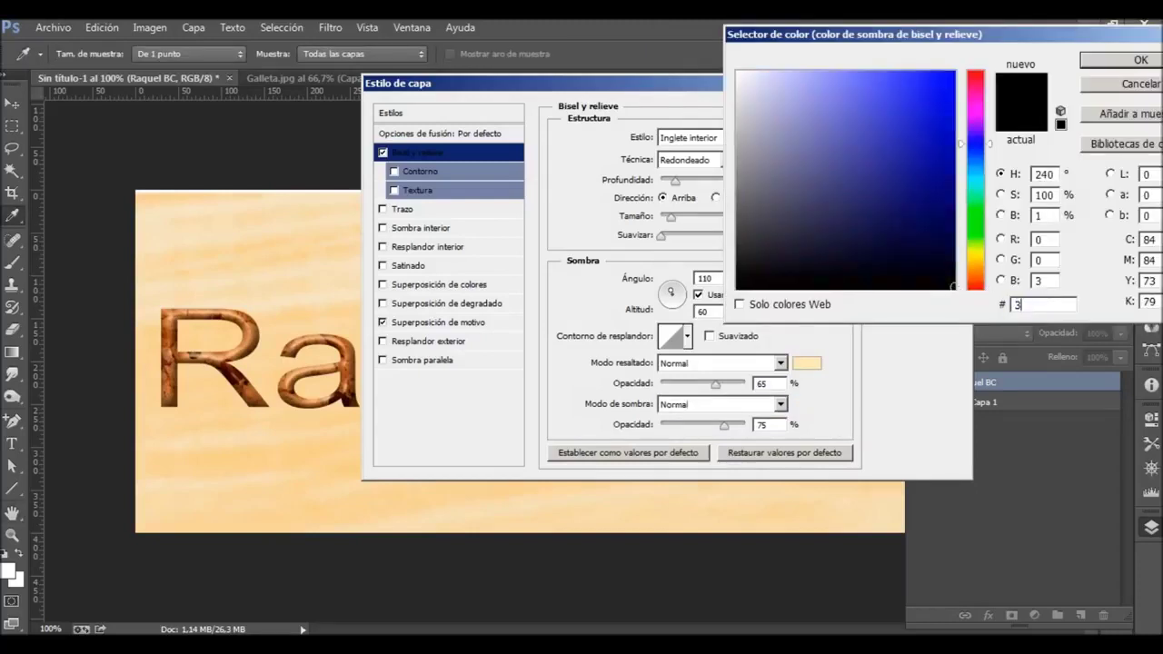
text(11400)
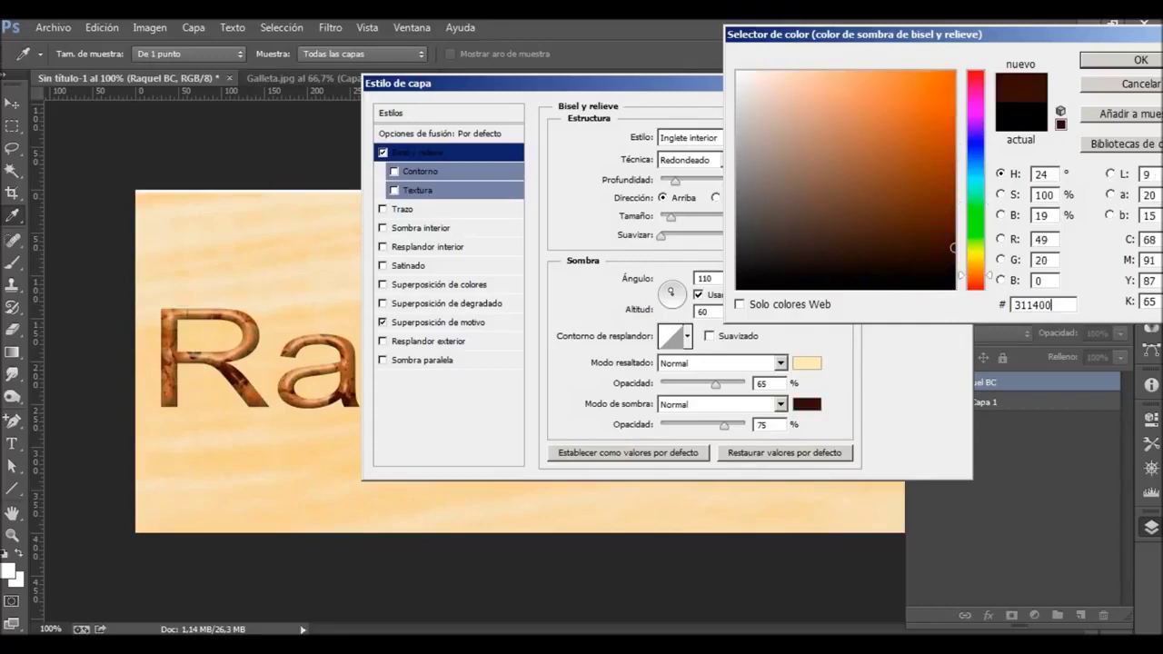
key(Return)
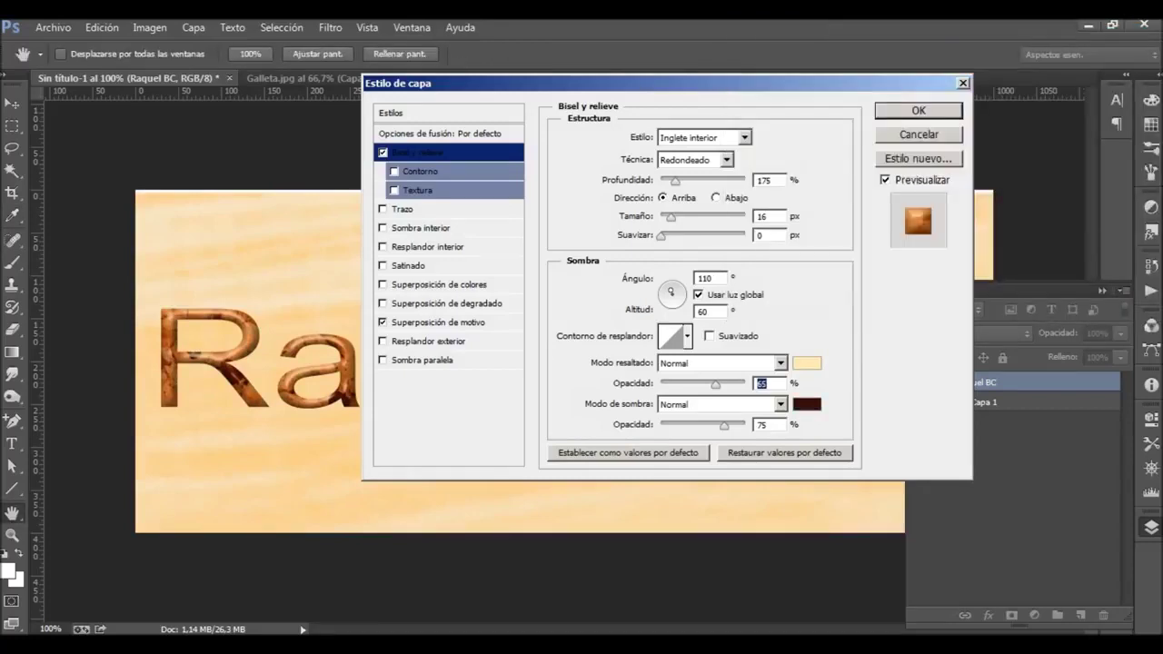
text(80)
click(421, 227)
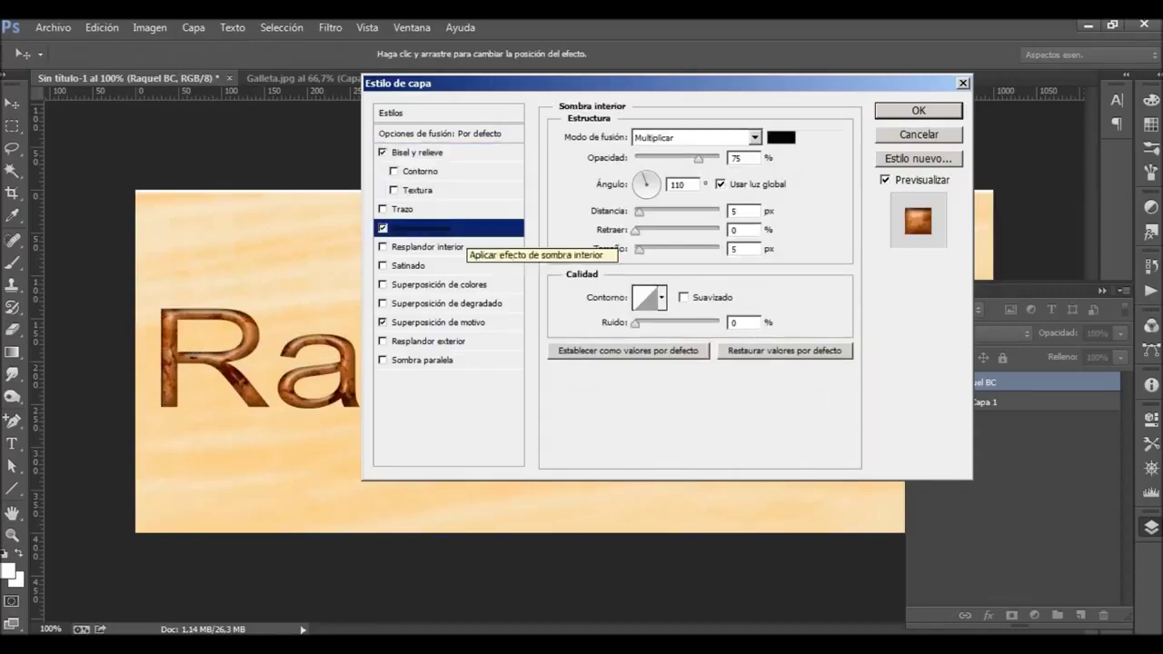
Step: Give the inner shadow 100% opacity, −63° angle, 7 px distance and 13 px size
key(BackSpace)
key(BackSpace)
text(100)
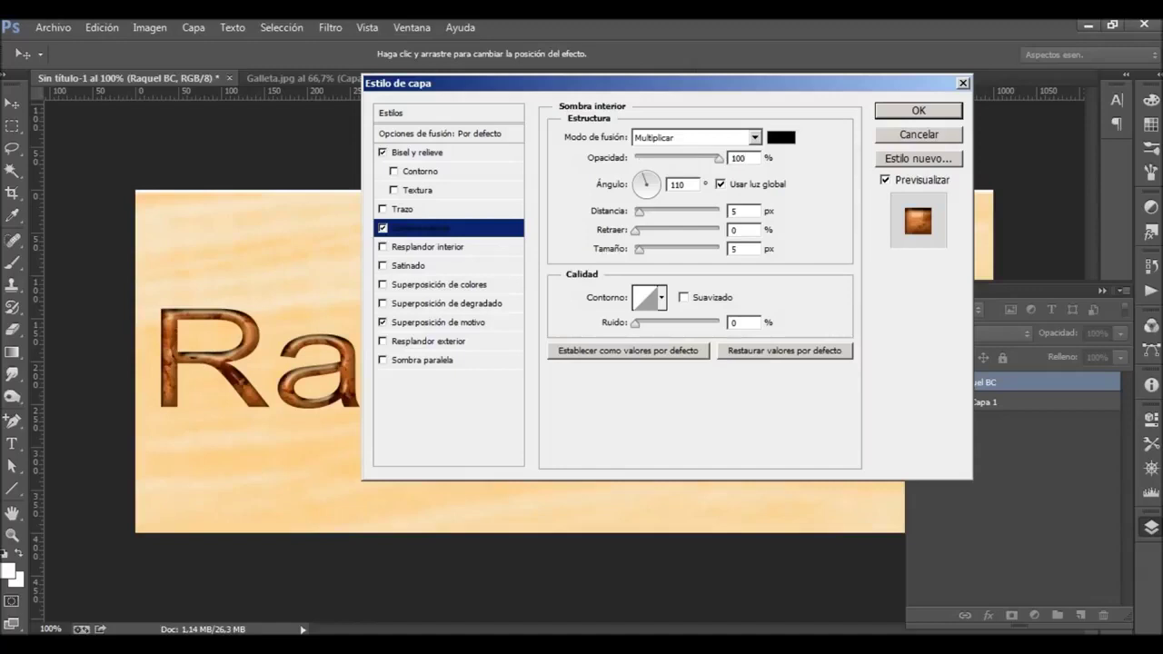
key(Tab)
text(-63)
key(Tab)
text(7)
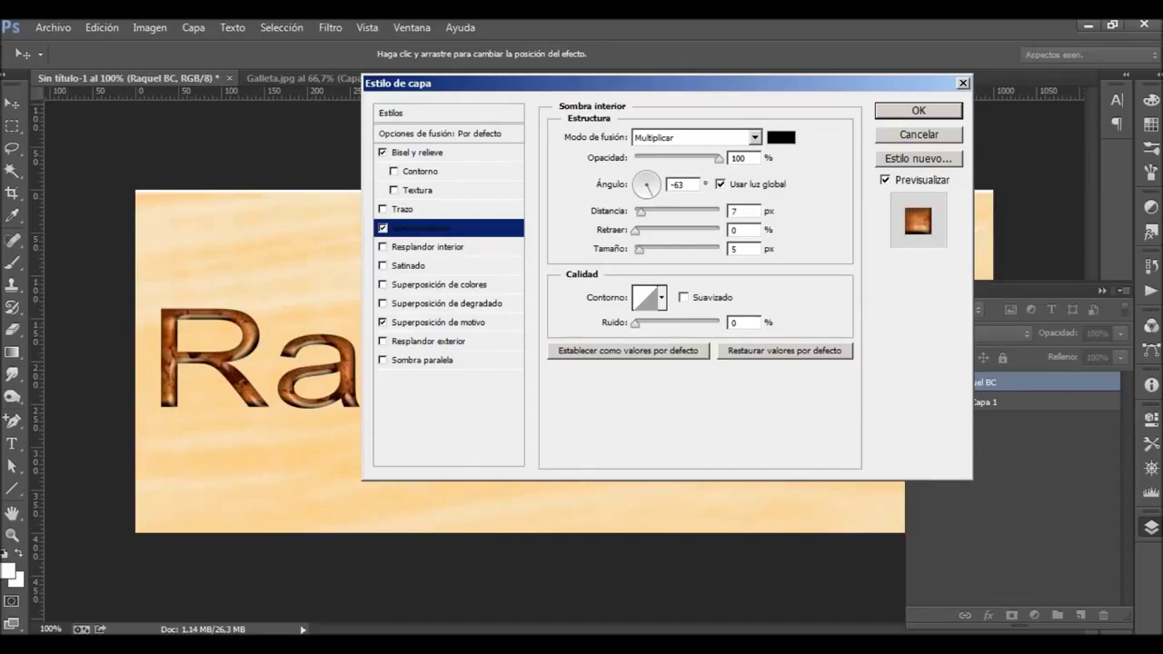
key(Tab)
key(Tab)
text(13)
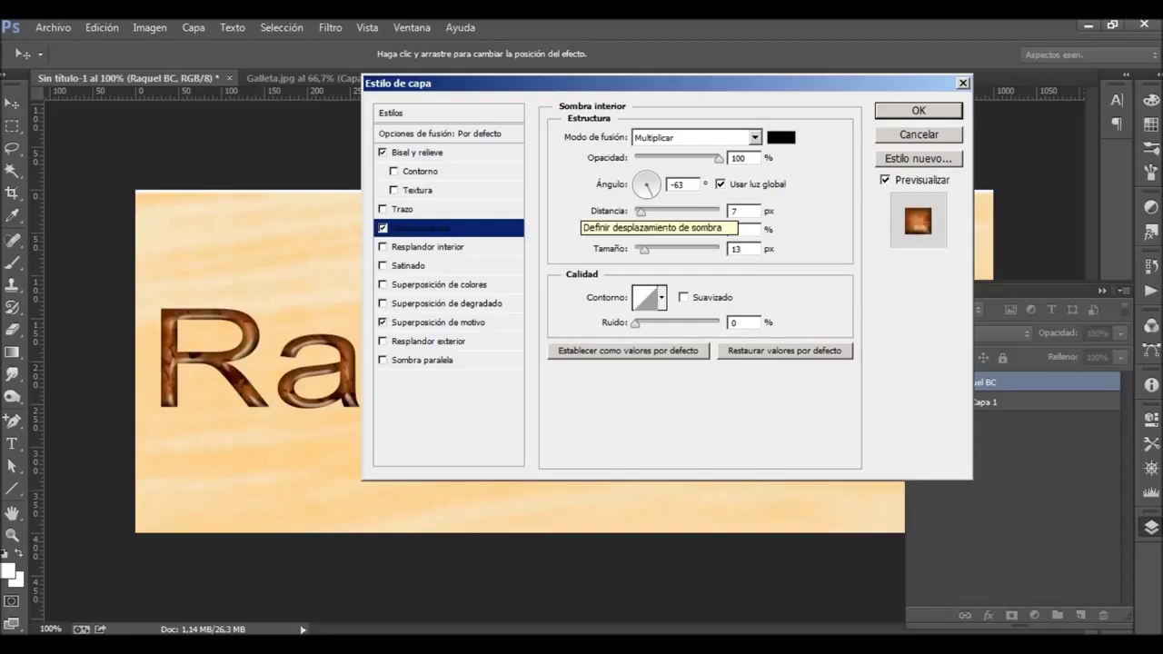
click(418, 360)
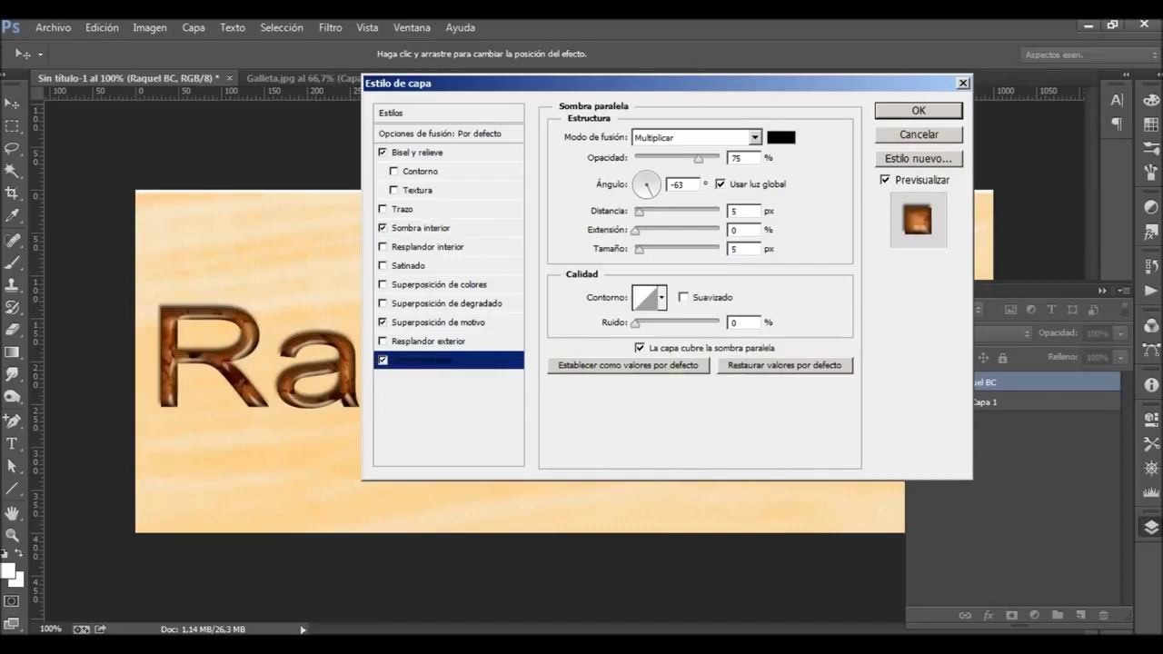
Step: Set the drop shadow to 80% opacity, 120° angle, 10% spread and 10 px size
double_click(738, 158)
text(80)
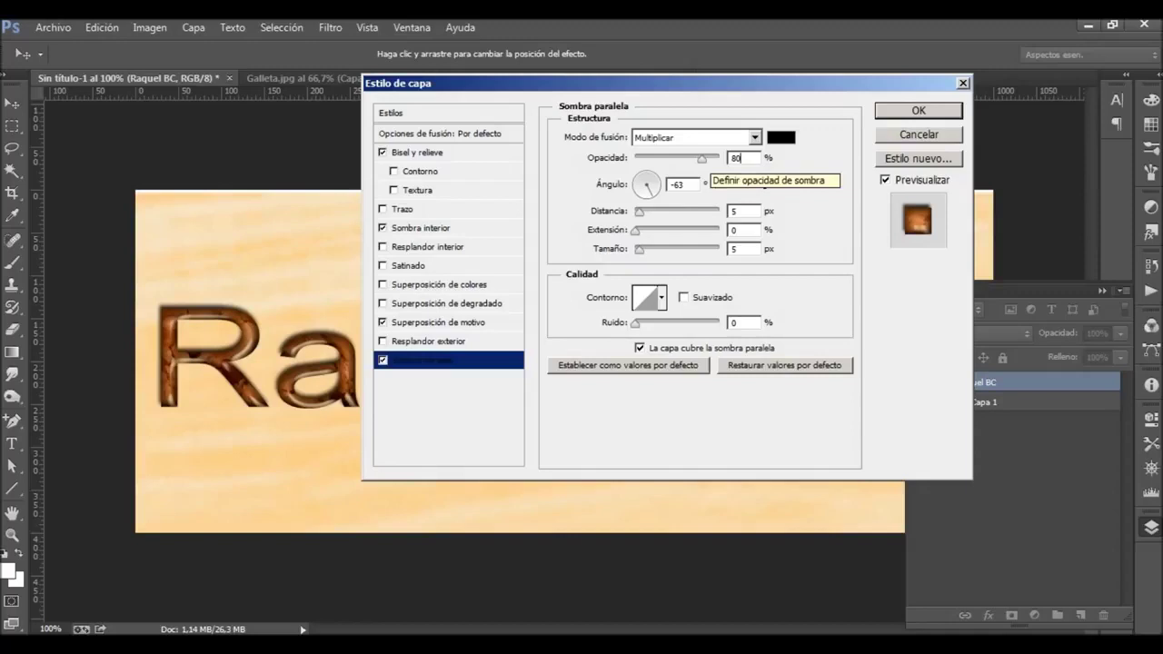
key(Tab)
text(120)
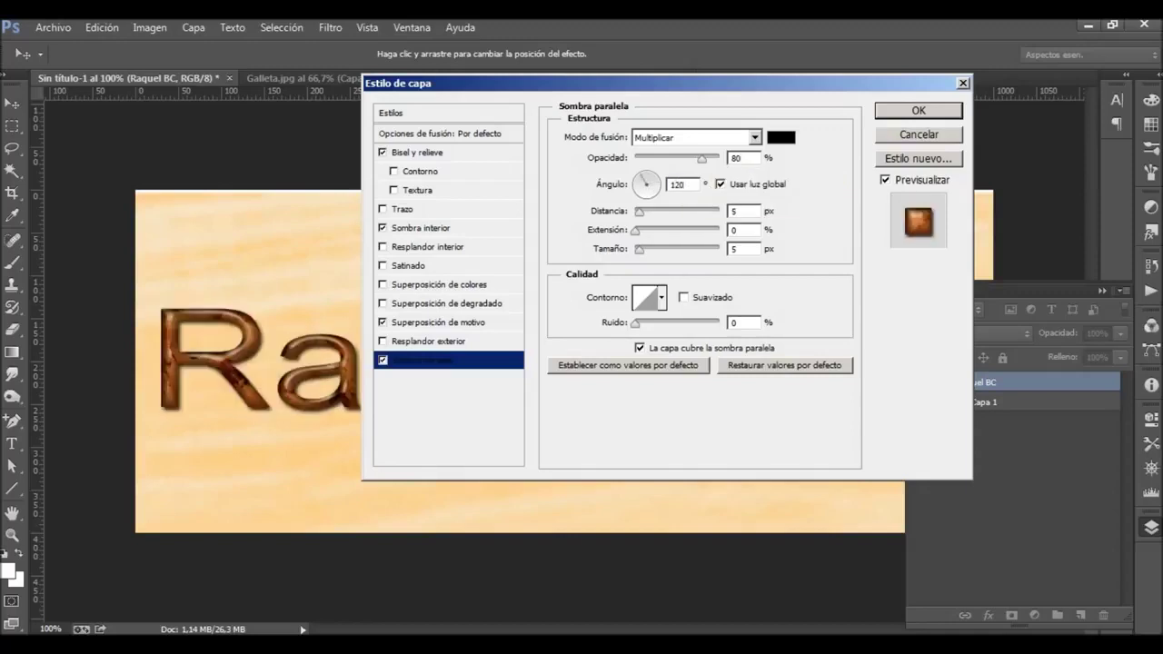
key(Tab)
key(Tab)
text(10)
key(Tab)
text(10)
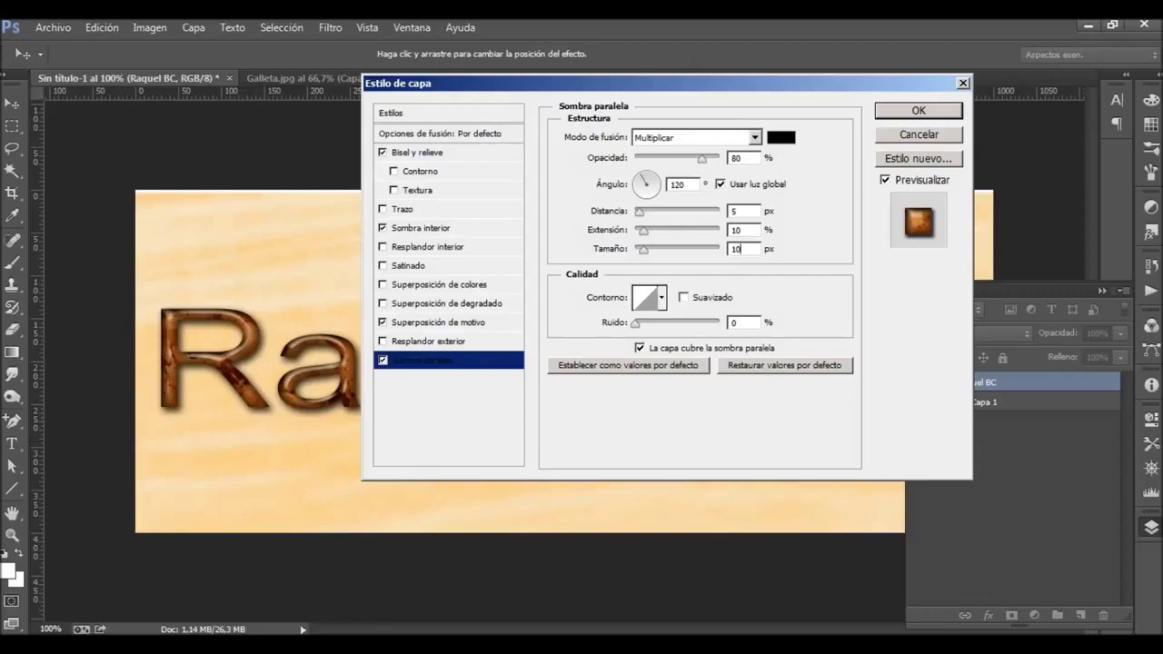
click(427, 341)
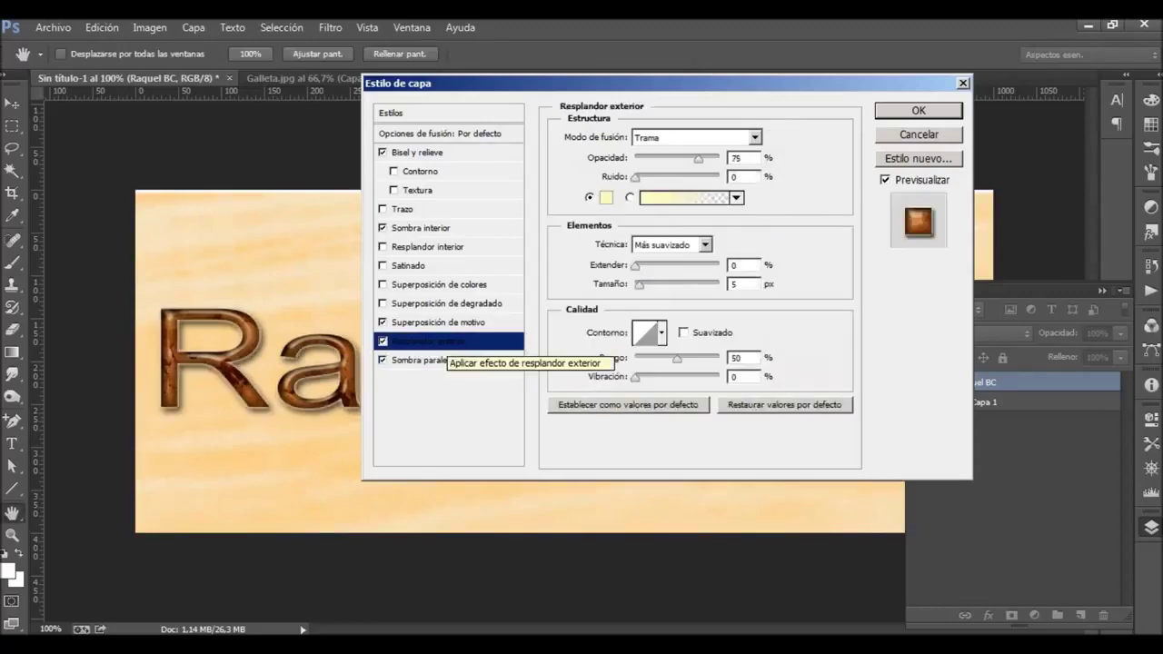
Step: Make the outer glow Normal blend with dark brown colour #3e1a00
click(696, 137)
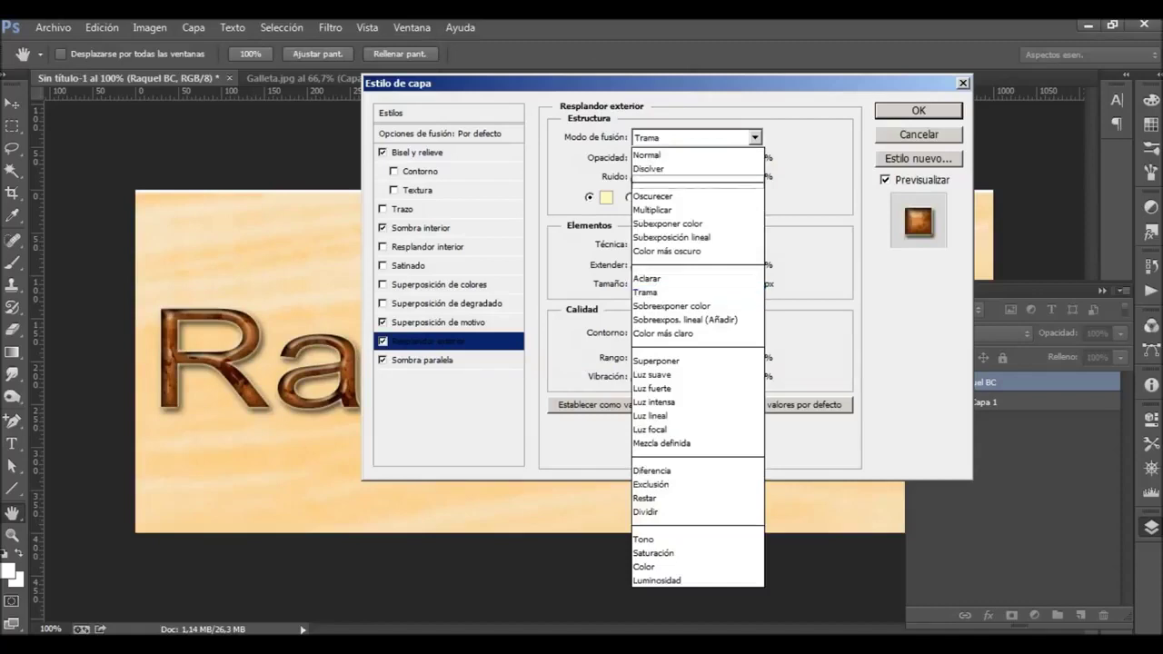
click(648, 154)
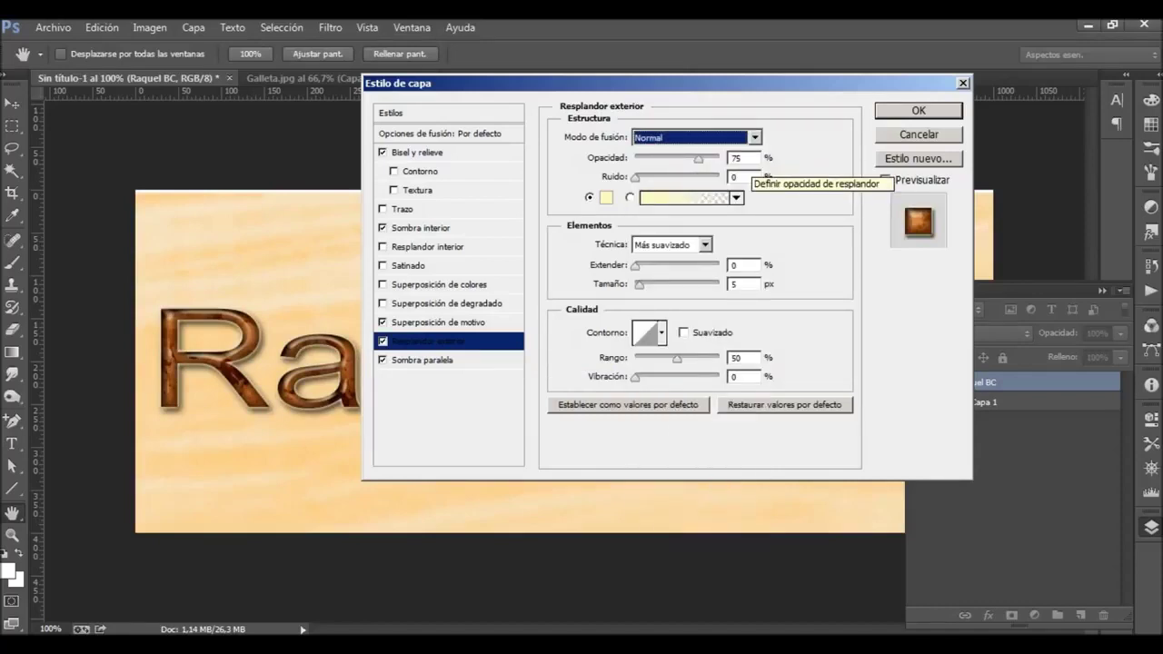
click(606, 197)
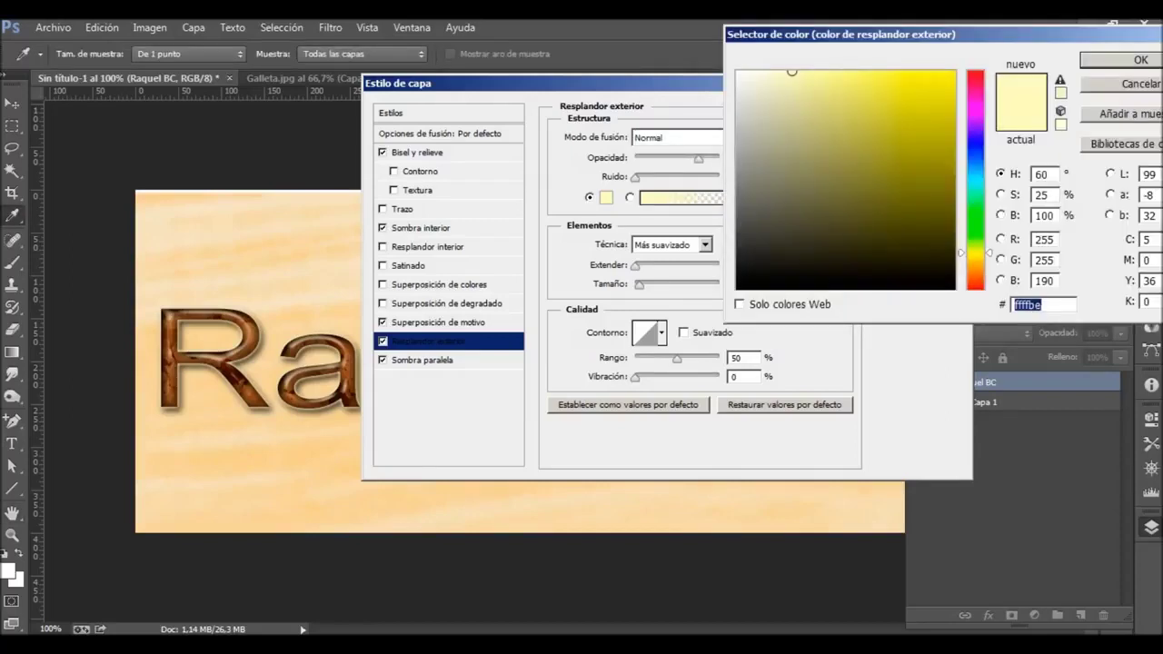
text(3e)
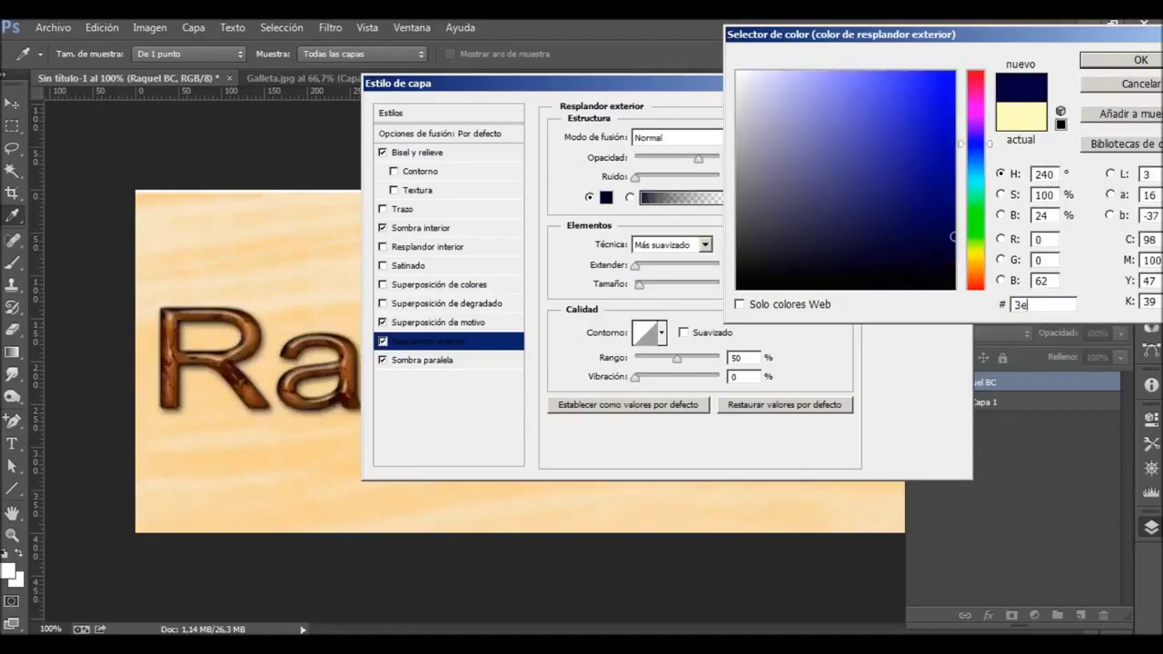
text(1a)
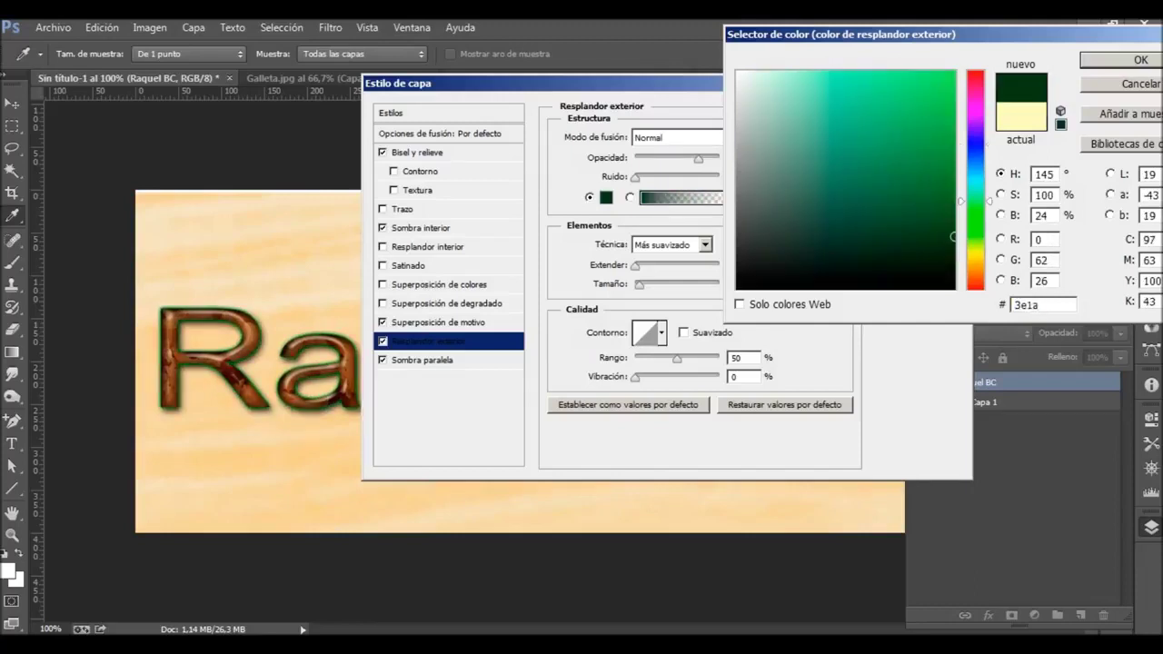
text(00)
key(Return)
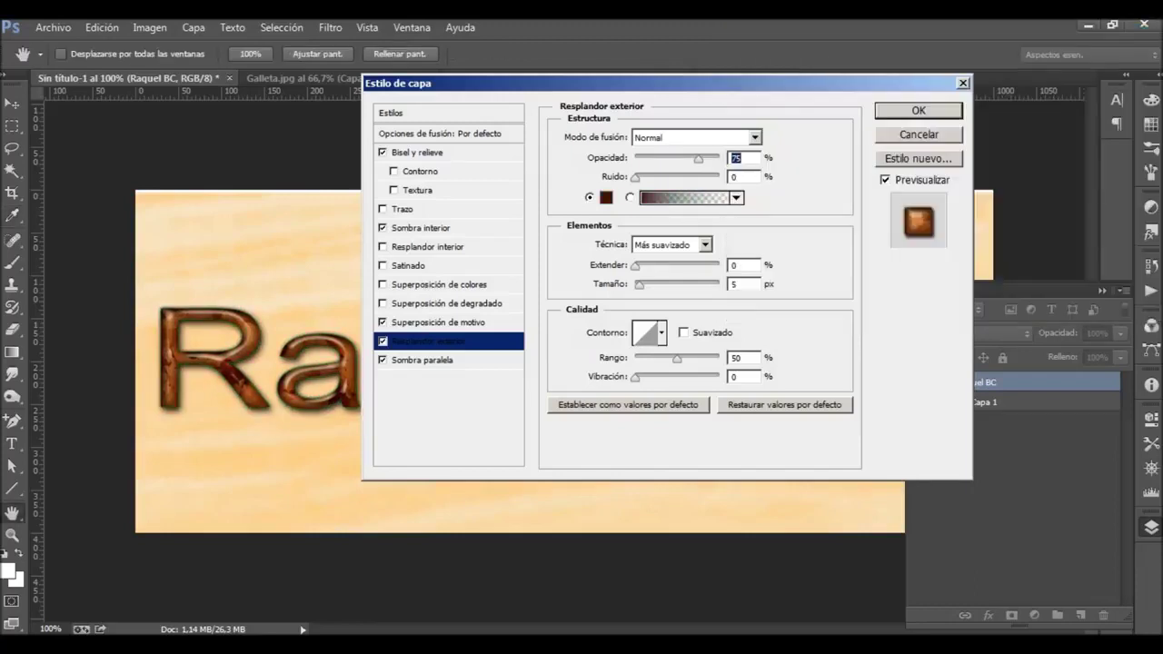
Step: Keep the softer glow technique and set glow size 2 px and range 100%
click(671, 245)
click(663, 258)
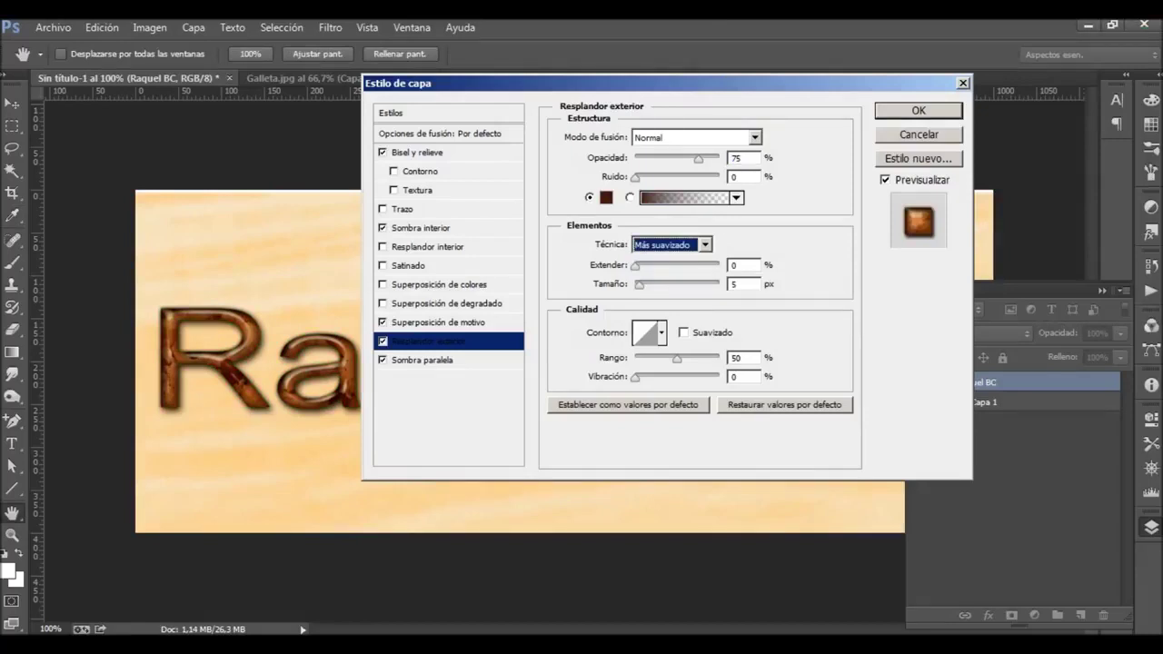
double_click(738, 285)
text(2)
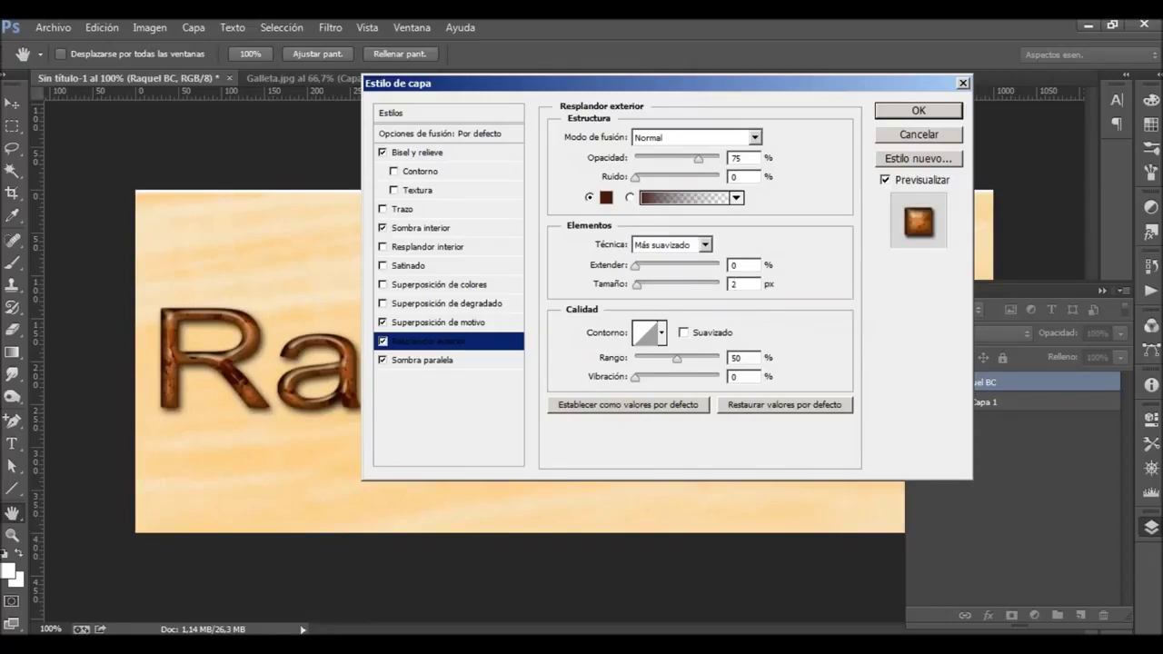
double_click(738, 358)
text(100)
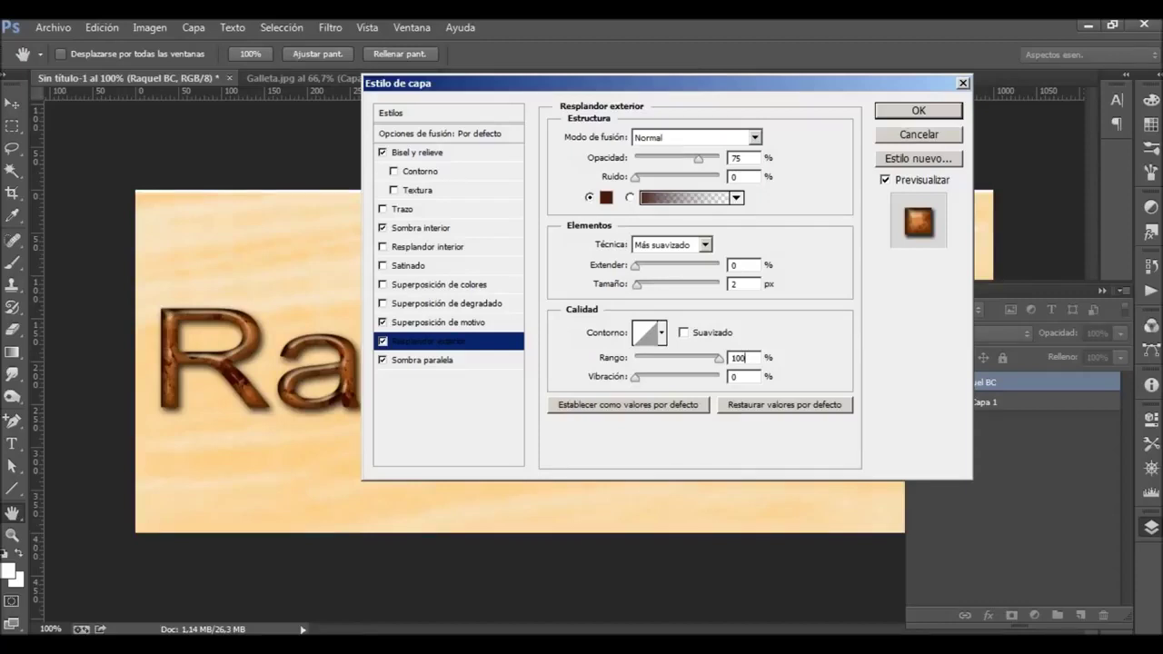
Step: Set the inner glow to Sobreexponer color blend at 25% opacity
click(427, 246)
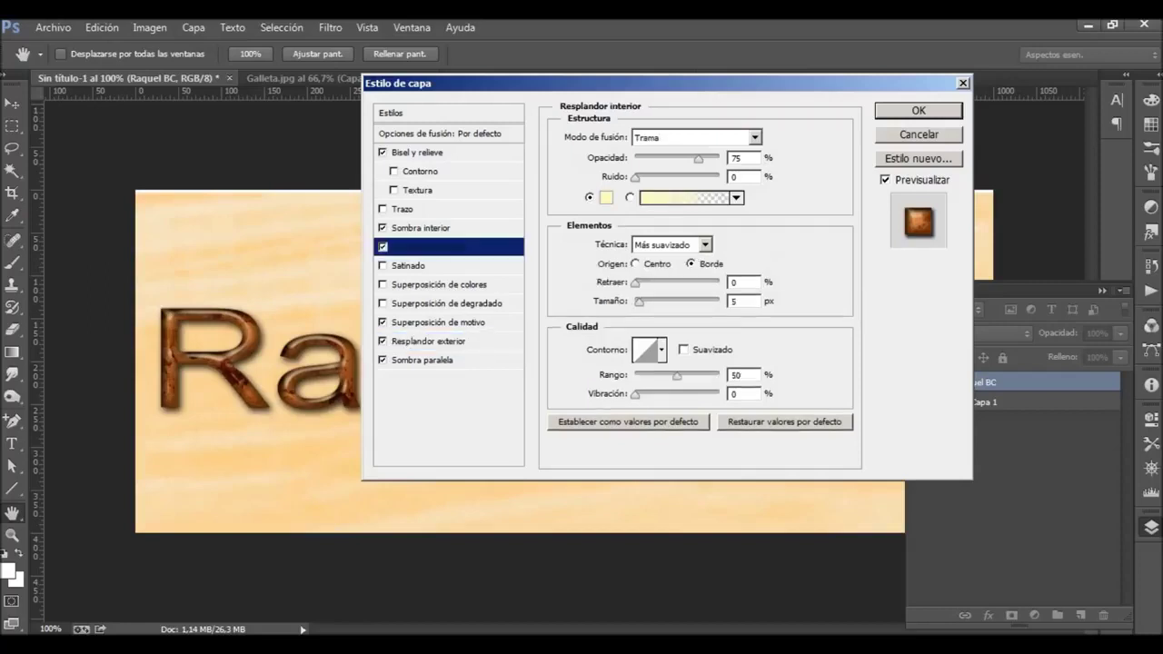
click(695, 137)
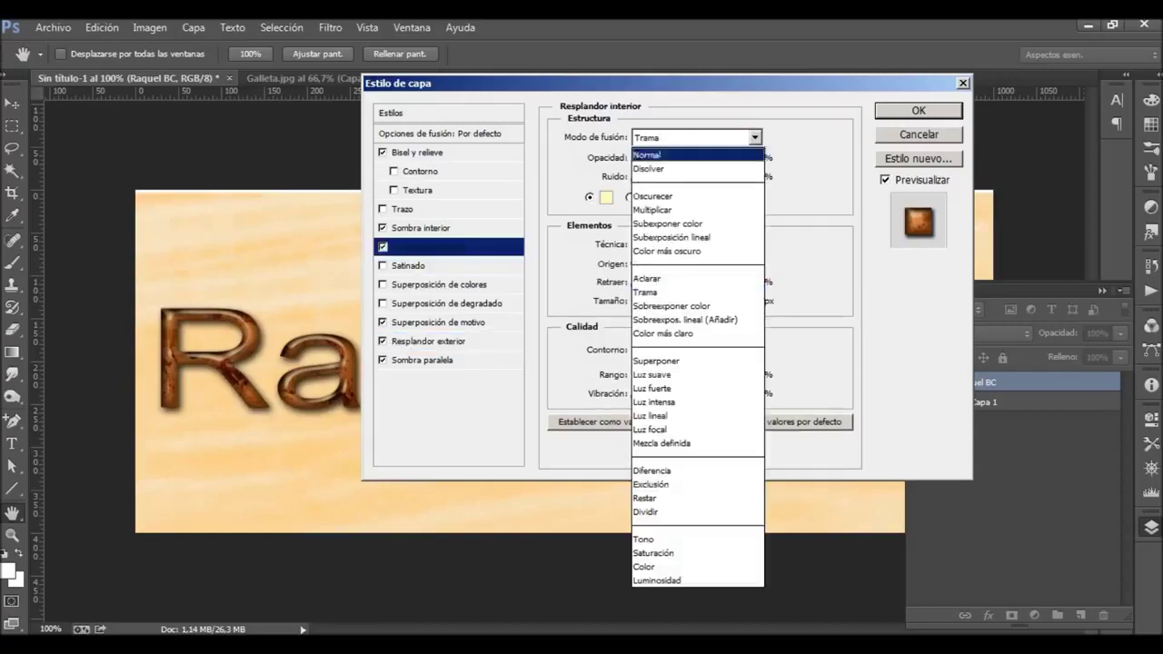
click(671, 307)
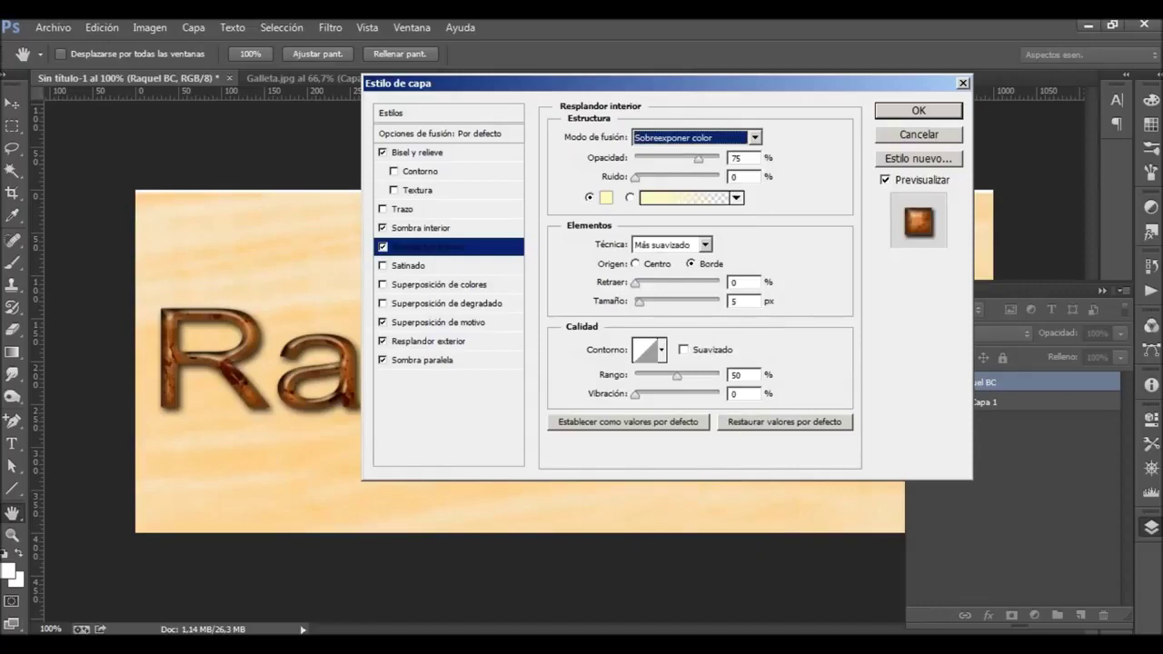
double_click(736, 158)
text(25)
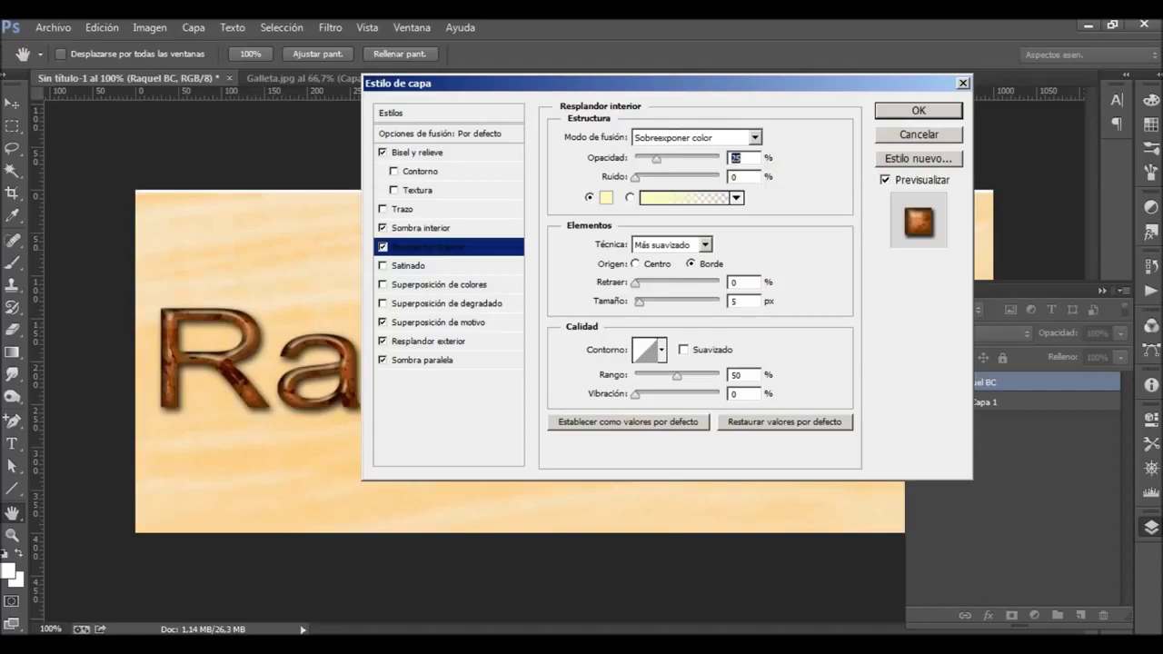
Step: Make the inner glow white #ffffff with a 20 px size, and enable the bevel Texture
click(606, 197)
text(ffffff)
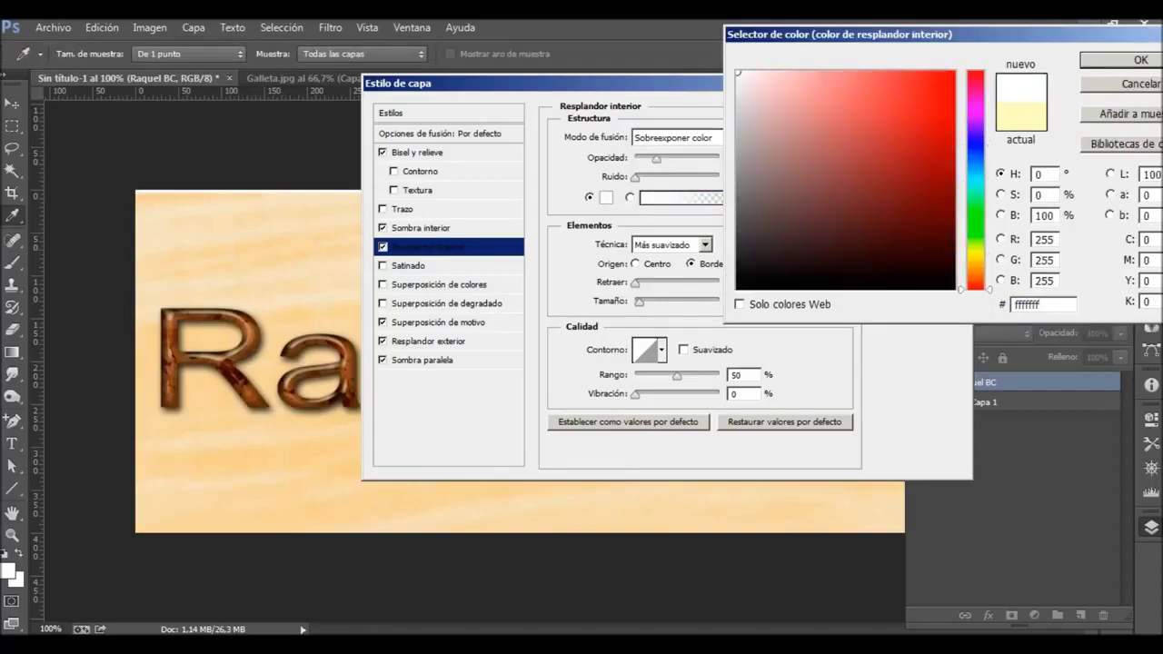
key(Return)
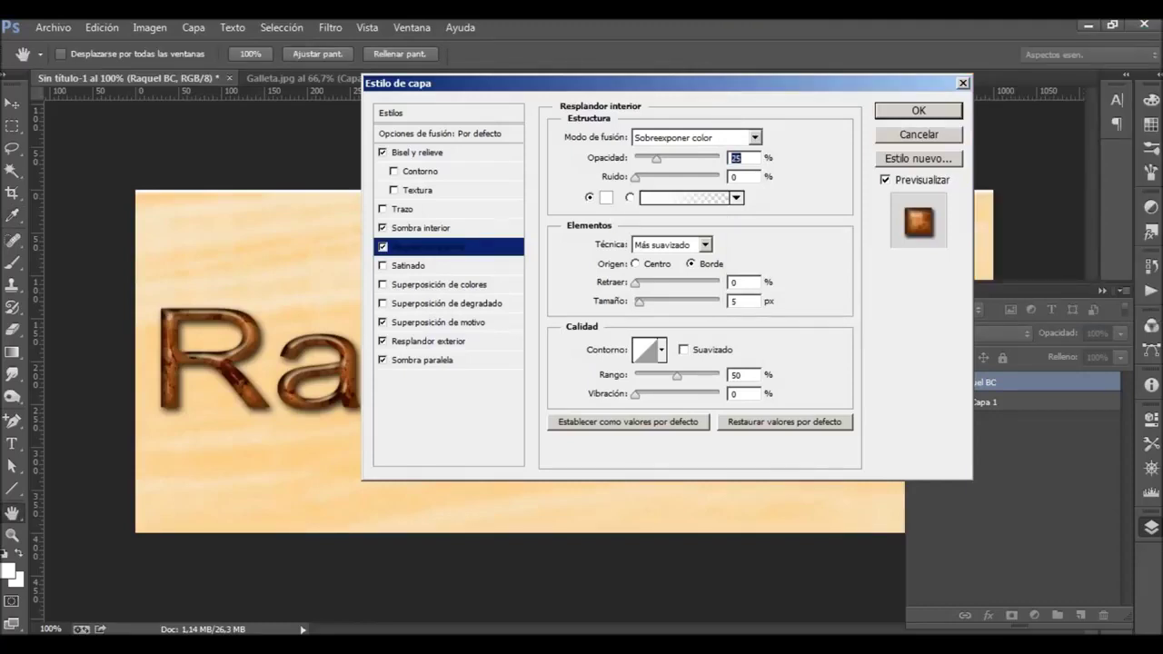
click(744, 300)
text(20)
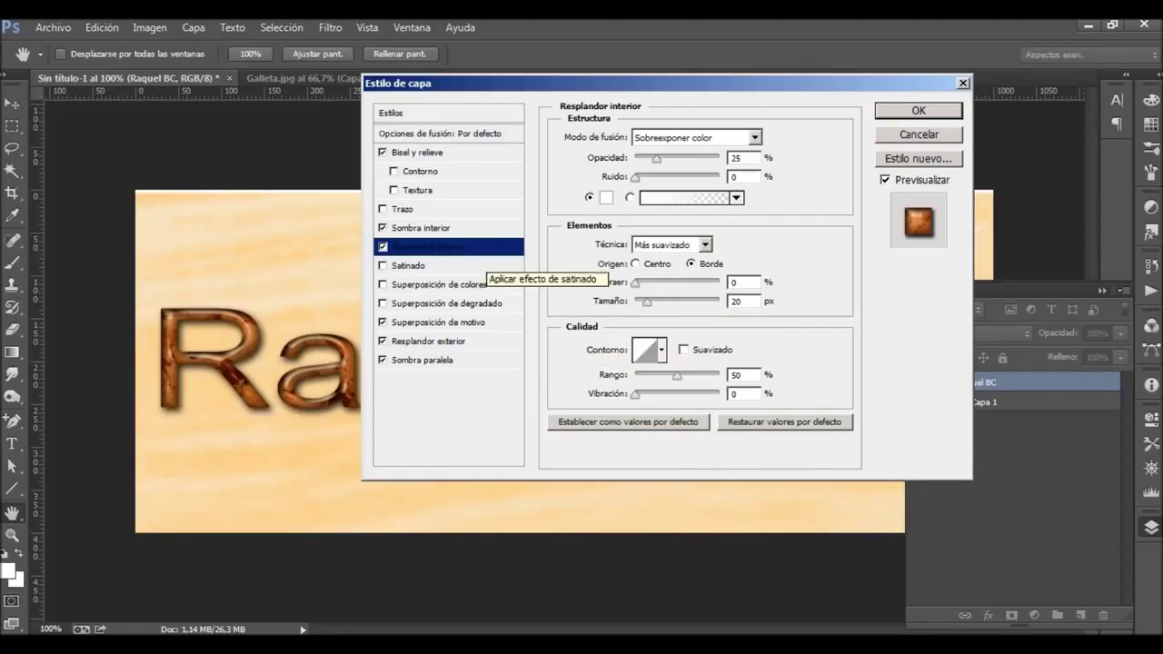
click(418, 190)
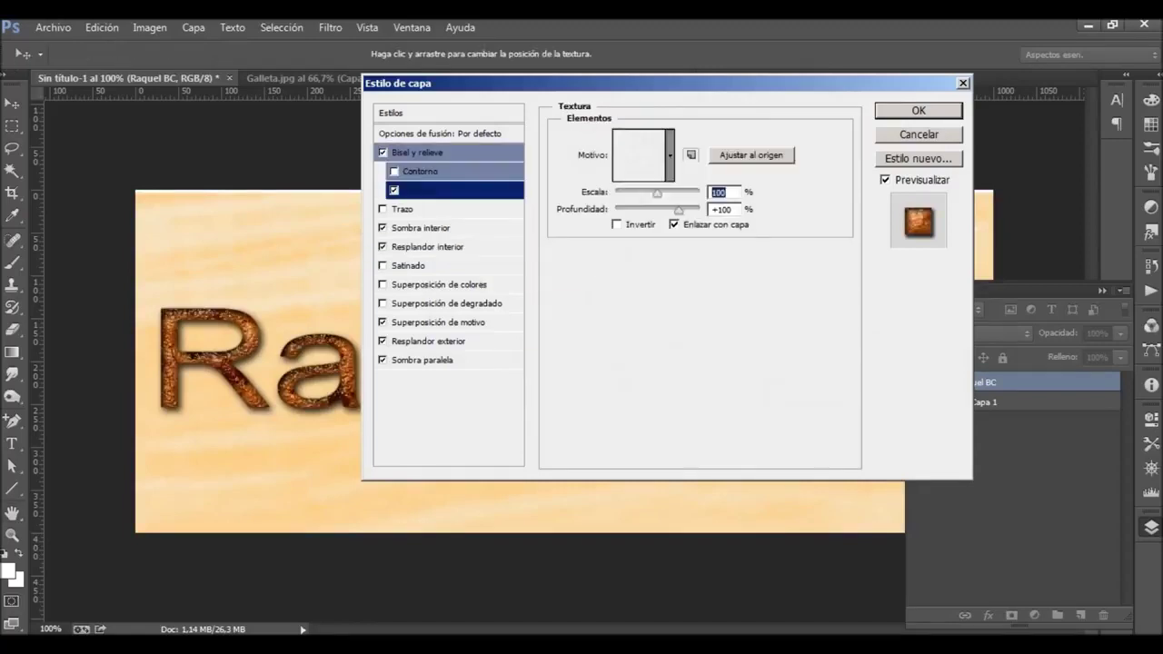
Step: Choose the grey noise pattern for the bevel texture
click(670, 155)
click(640, 207)
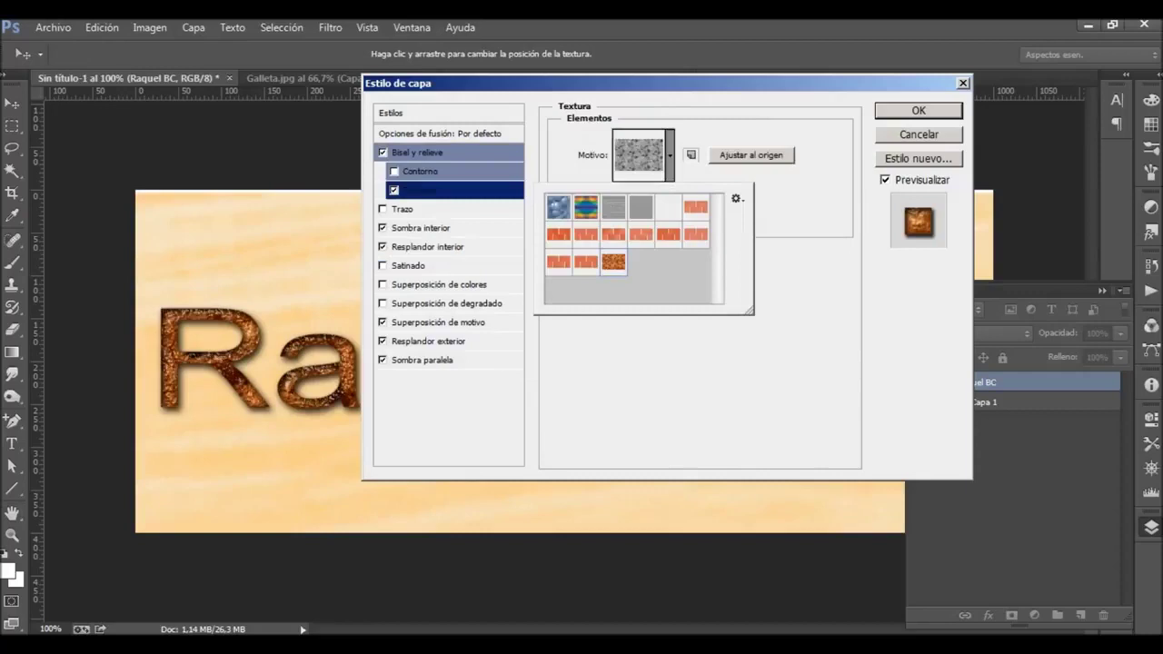
key(Return)
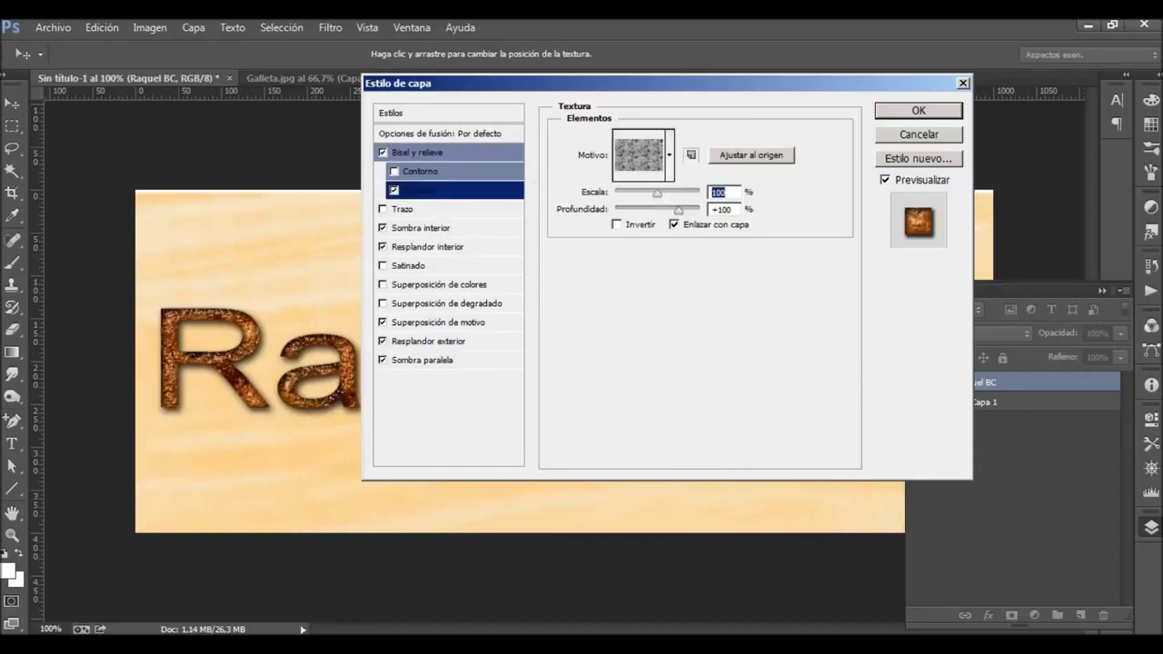
Step: Set the texture depth to -30 and apply the layer style
key(Tab)
text(-30)
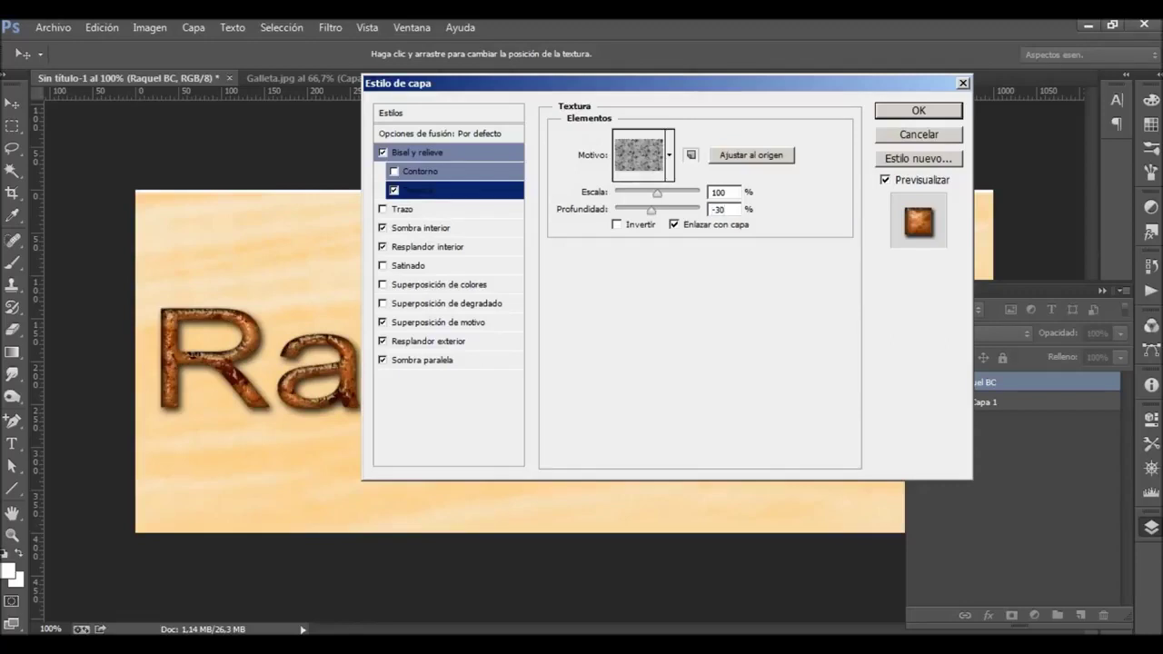
key(shift+Down)
key(shift+Down)
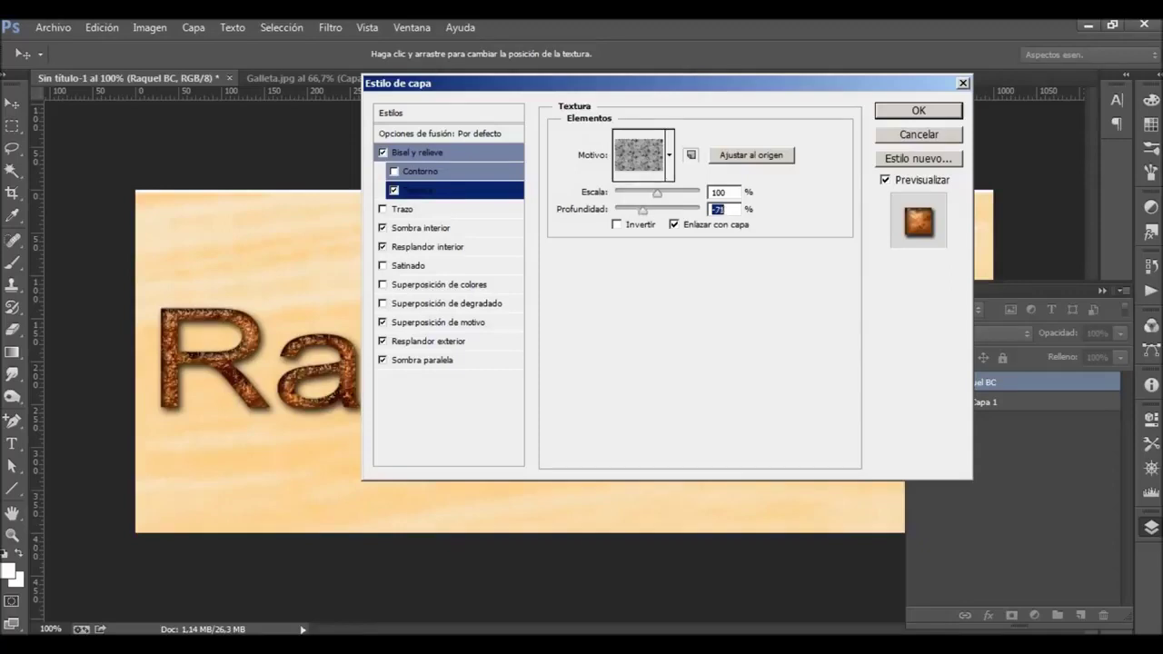
key(shift+Up)
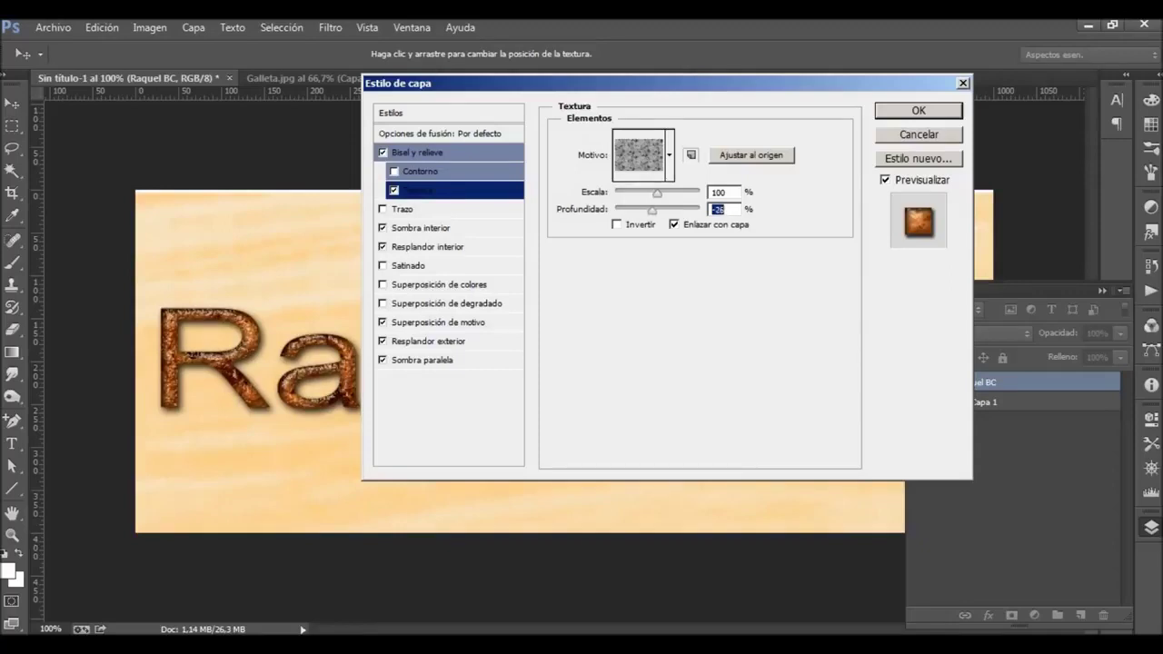
key(Up)
key(Up)
key(Up)
text(-30)
key(Return)
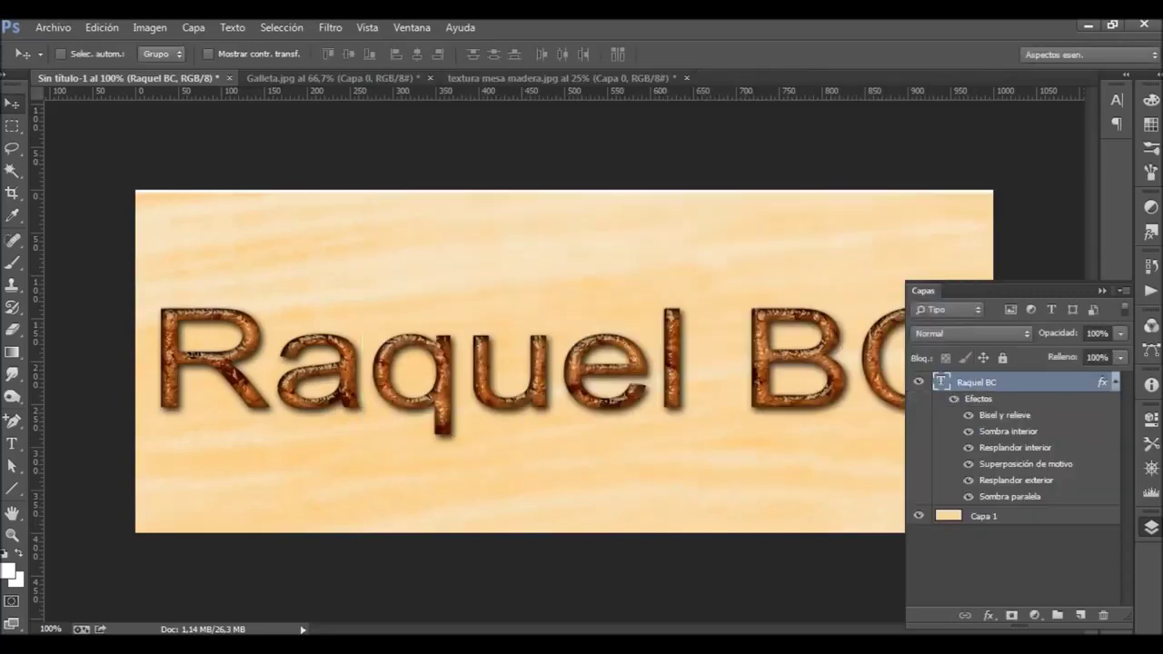
Step: Duplicate the Raquel BC text layer
right_click(1013, 382)
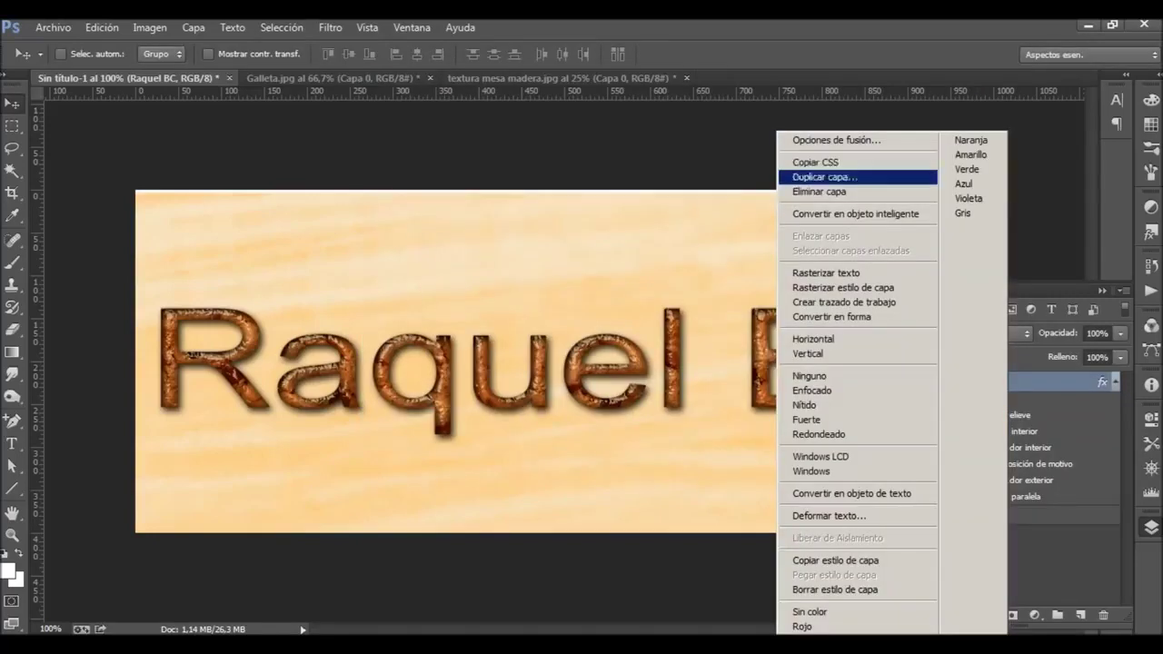
click(830, 173)
key(Escape)
key(ctrl+j)
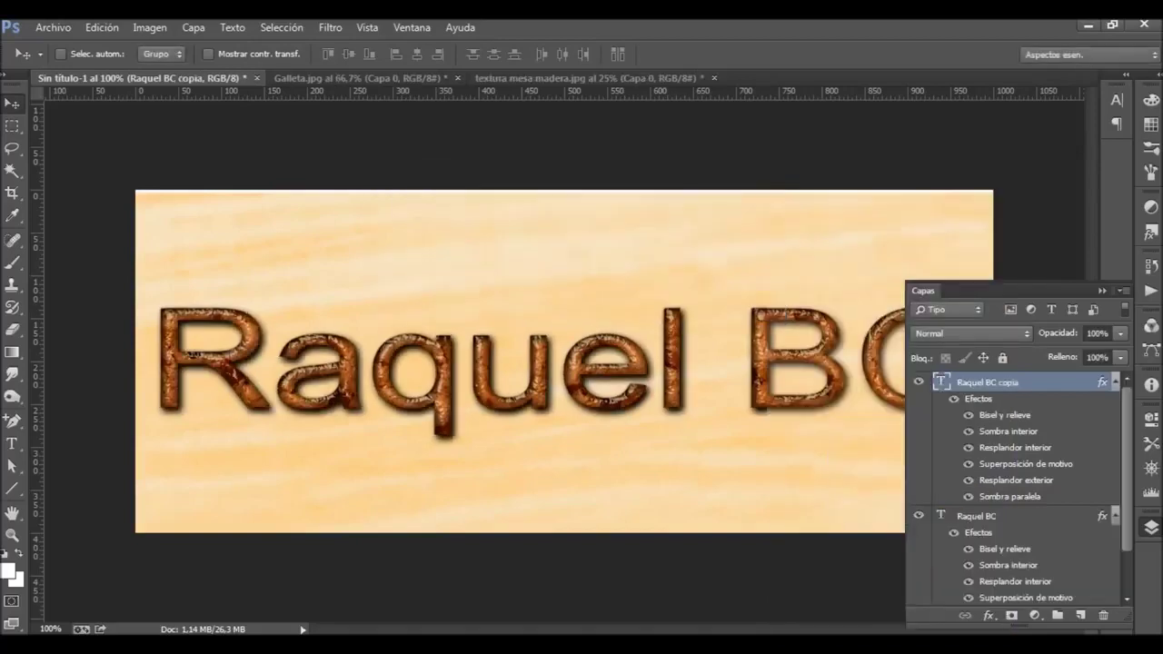
Step: Hide the original Raquel BC layer and rasterize the copy's text
click(918, 516)
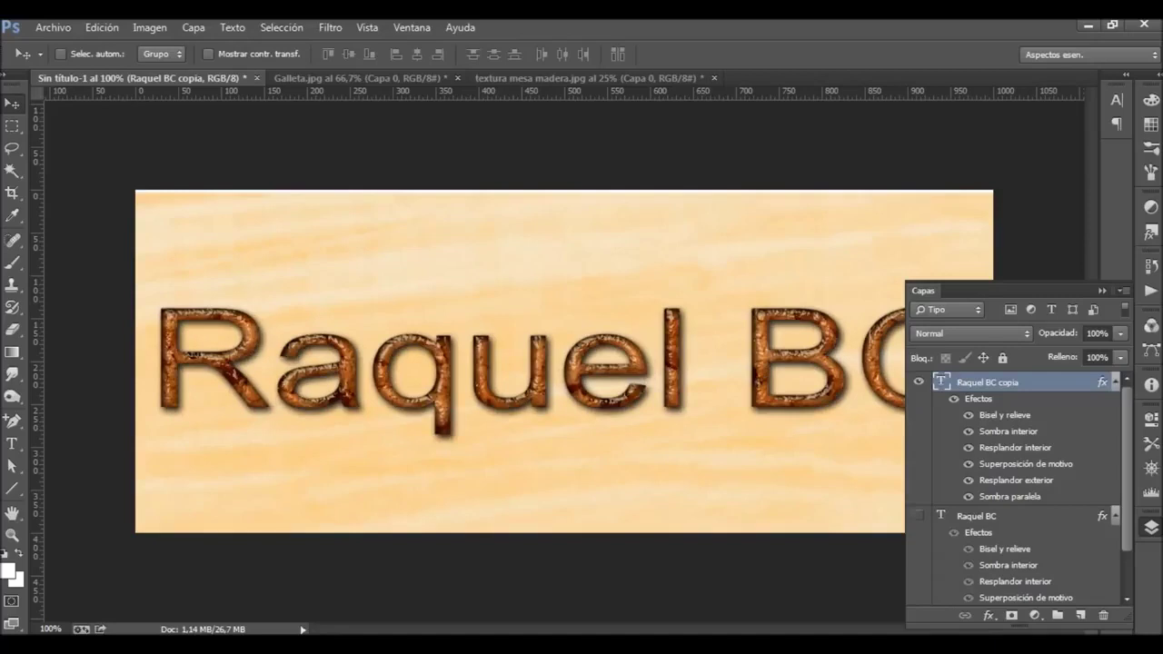
right_click(992, 381)
click(790, 270)
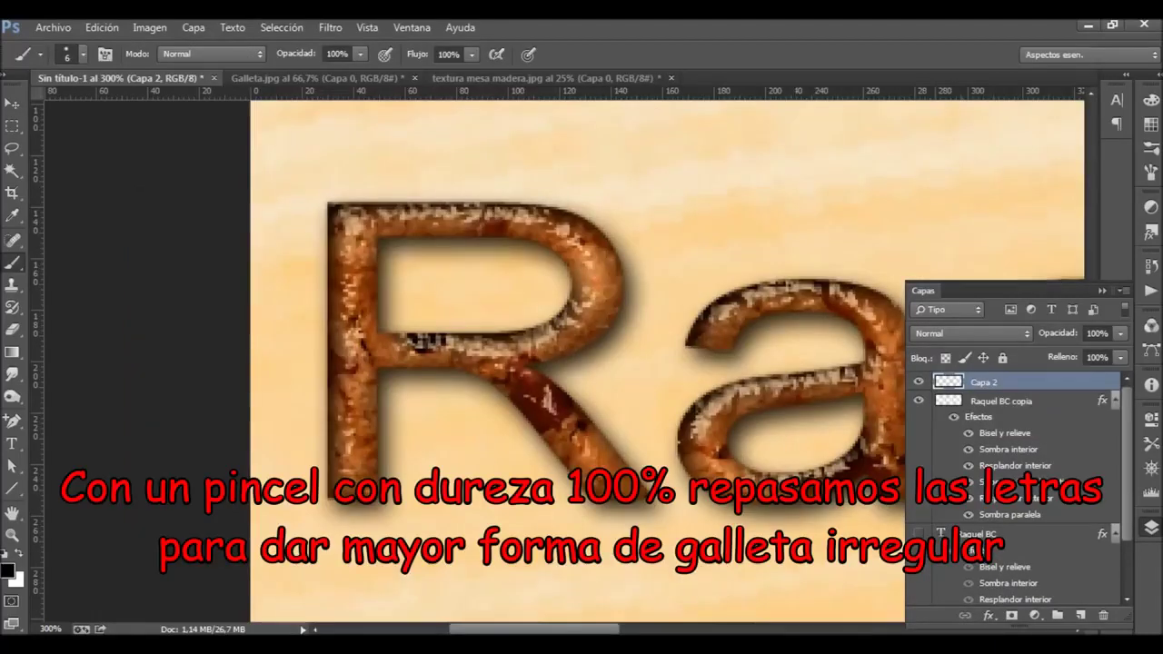
Step: Brush along the R, a and q to roughen their outlines
mouse_move(324, 201)
mouse_down()
mouse_move(323, 523)
mouse_move(364, 525)
mouse_move(399, 508)
mouse_move(389, 192)
mouse_move(454, 192)
mouse_move(582, 218)
mouse_move(636, 272)
mouse_move(627, 345)
mouse_move(545, 386)
mouse_move(563, 427)
mouse_move(672, 536)
mouse_up()
drag(495, 345, 745, 495)
scroll(582, 363, right, 3)
drag(617, 309, 818, 508)
scroll(581, 363, down, 3)
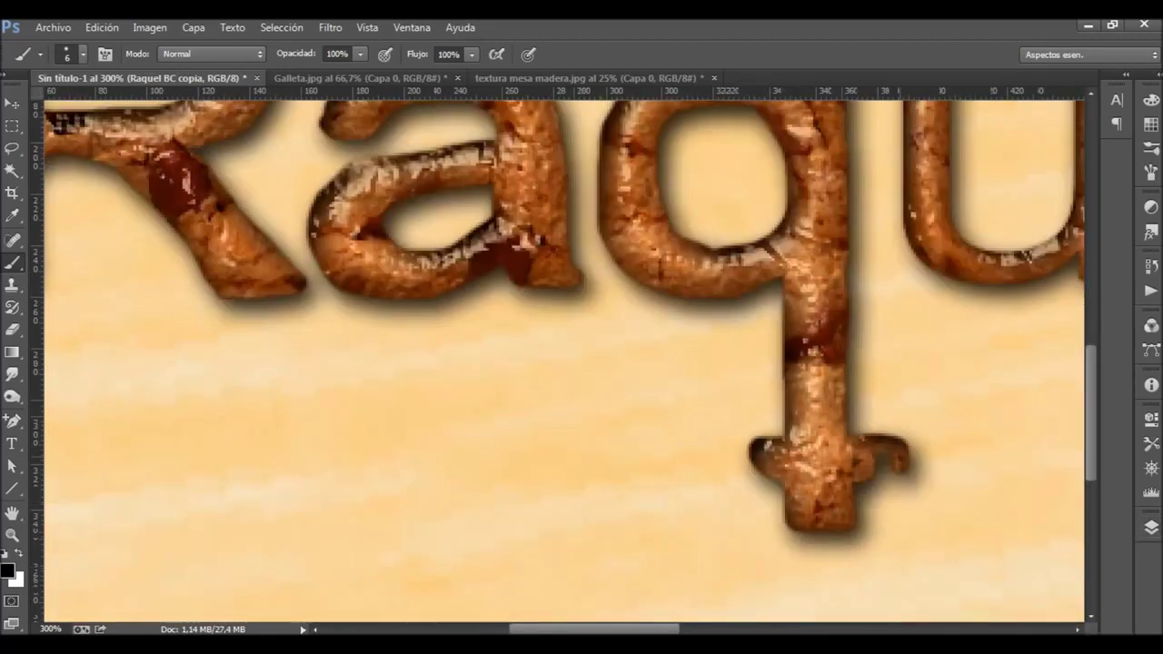
drag(754, 409, 909, 581)
scroll(581, 364, right, 3)
scroll(582, 363, right, 3)
scroll(582, 363, right, 3)
drag(564, 300, 845, 545)
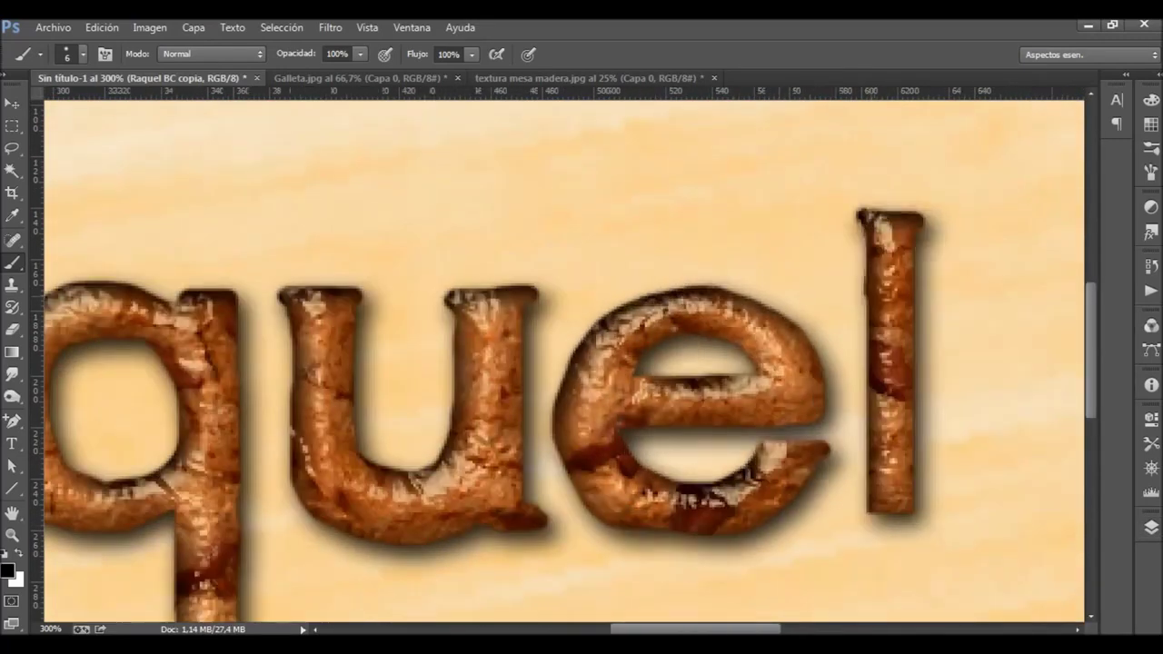
drag(872, 218, 908, 545)
Step: Roughen the B and C outlines, then view the banner at 100%
scroll(581, 363, right, 3)
drag(418, 227, 709, 490)
scroll(581, 364, right, 3)
drag(636, 227, 845, 545)
mouse_move(745, 409)
mouse_down()
mouse_move(799, 491)
mouse_move(872, 564)
mouse_up()
key(ctrl+1)
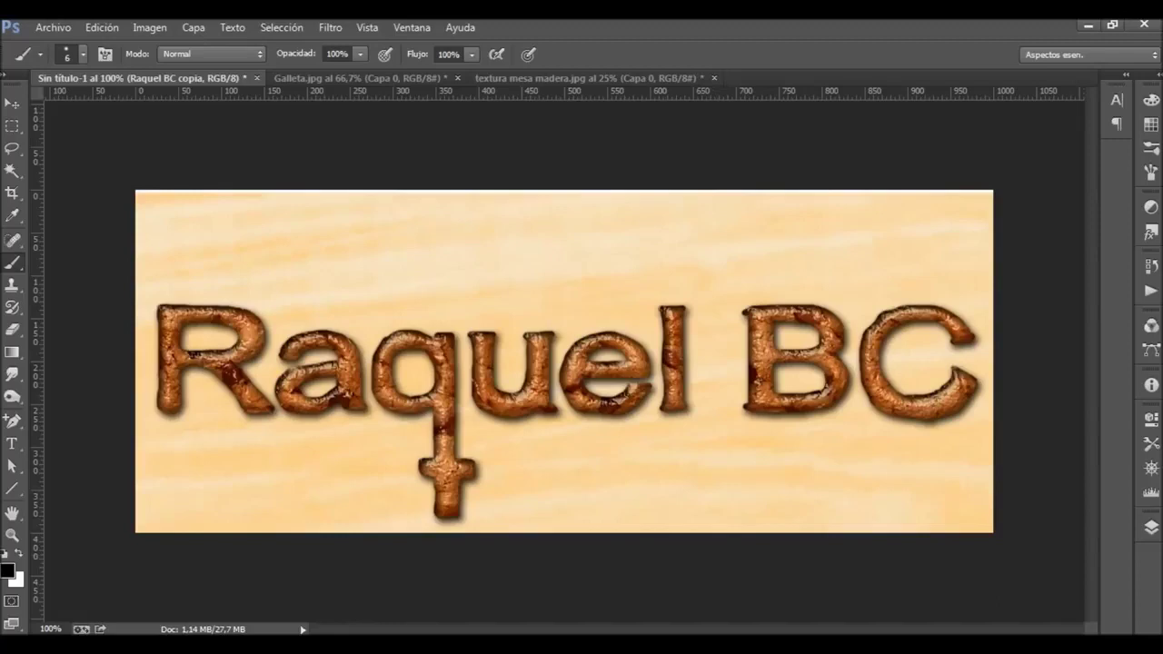
Step: Add a new empty layer, Capa 2, above the text and edit its layer style
click(1151, 527)
click(1081, 615)
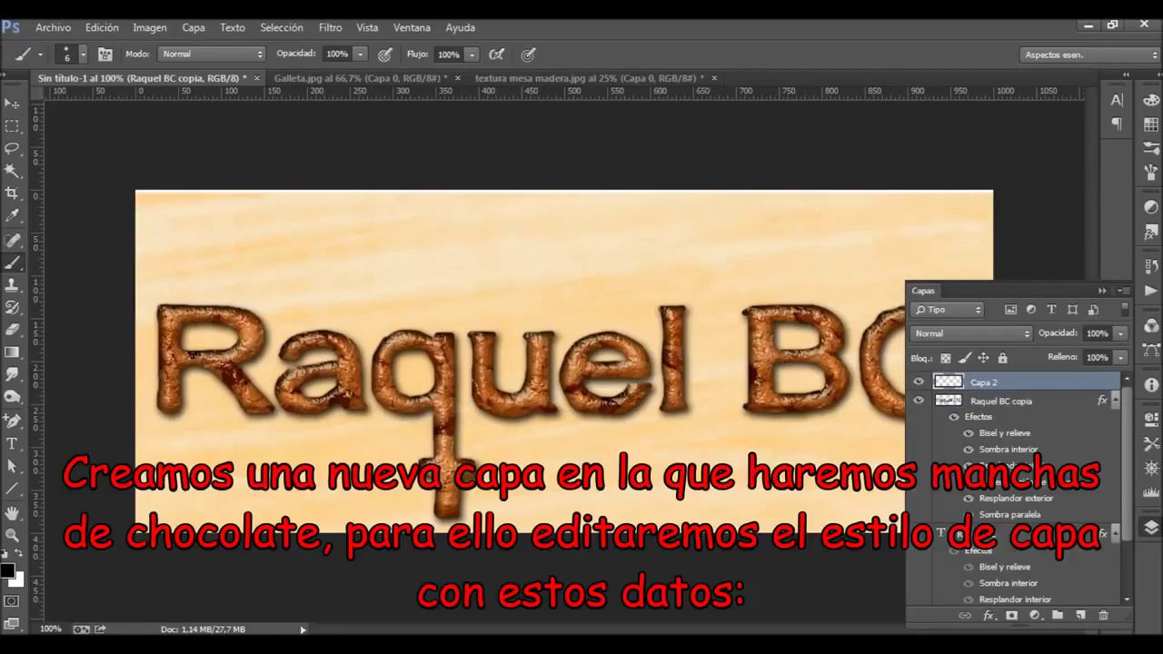
double_click(1072, 381)
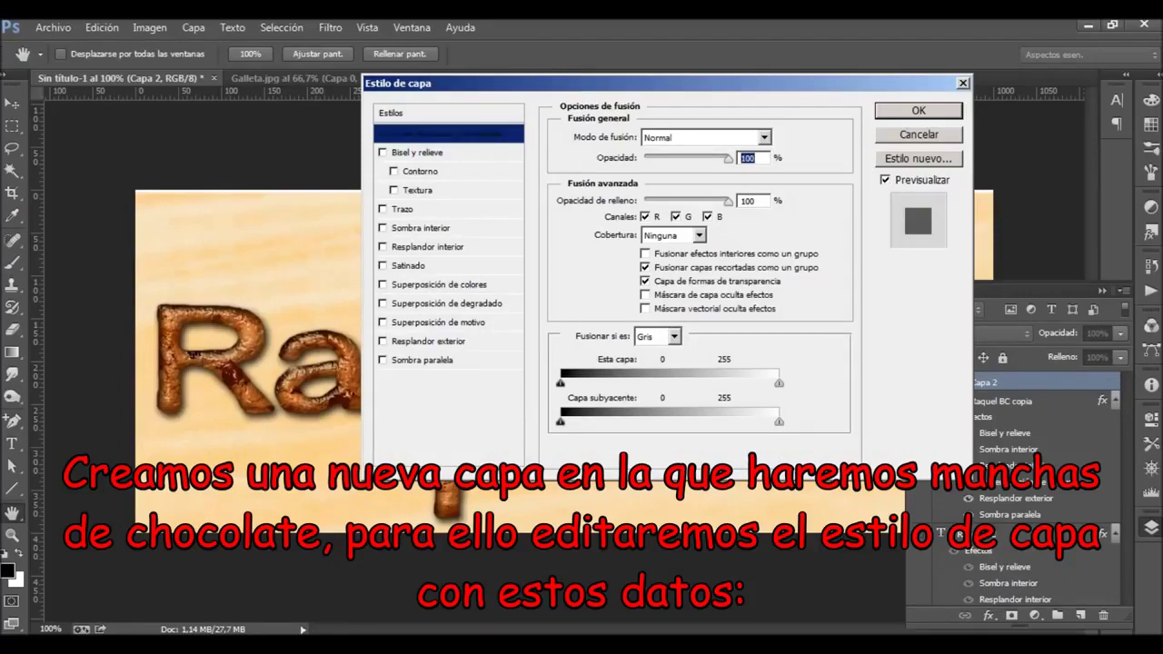
Step: Try a 2 px anti-aliased drop shadow and a Normal inner shadow, then discard them
click(422, 360)
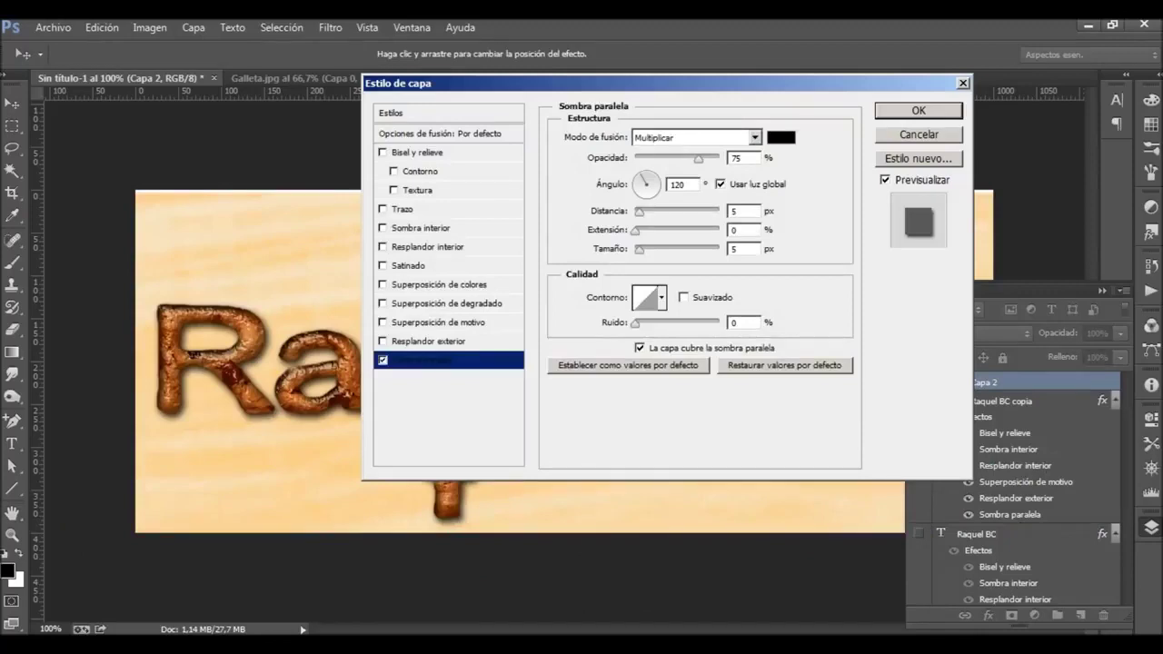
text(2)
key(Tab)
key(Tab)
text(2)
key(Tab)
click(683, 297)
click(734, 248)
click(423, 228)
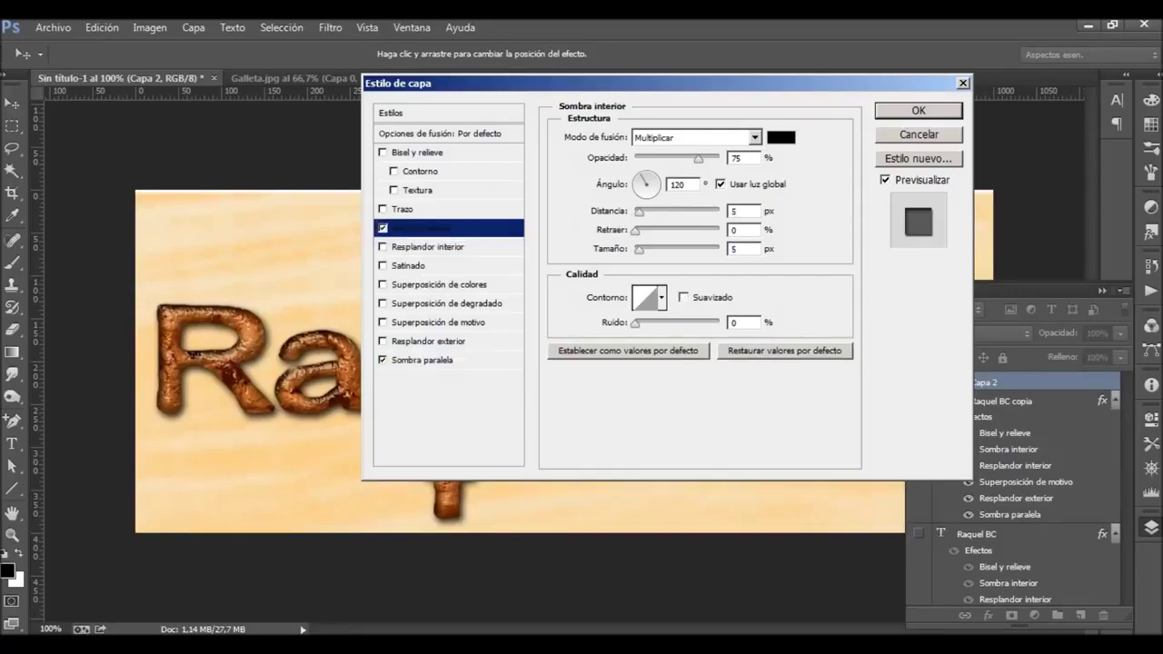
click(695, 137)
click(690, 152)
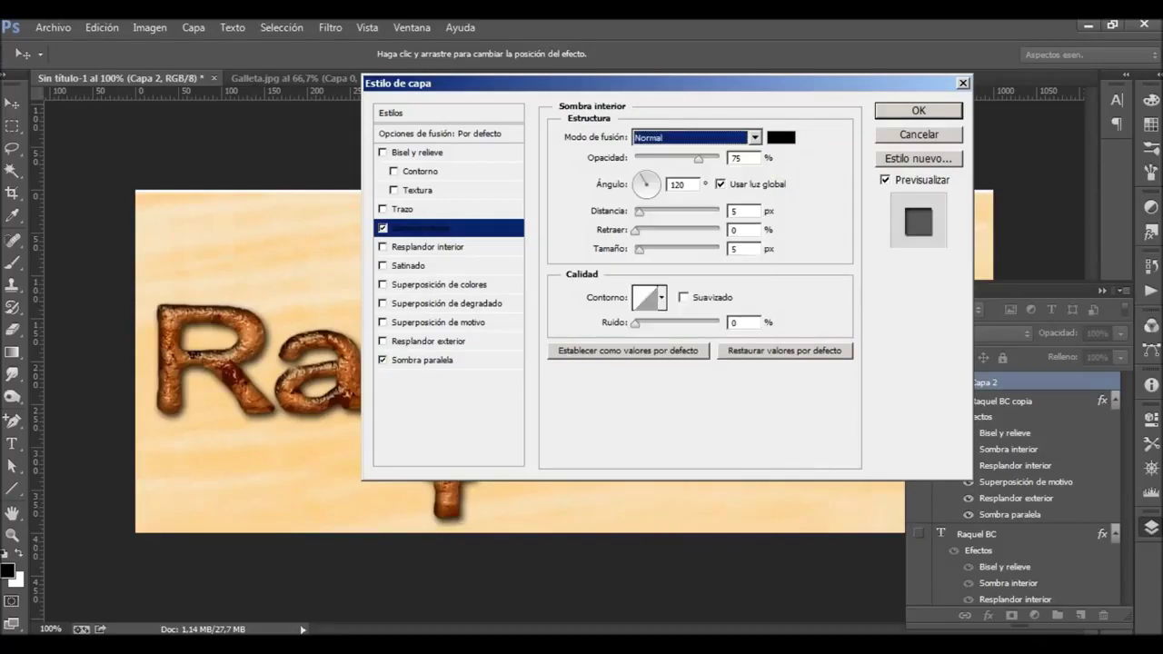
key(Return)
Step: Give Capa 2 an anti-aliased drop shadow with 2 px distance and 2 px size
double_click(1044, 381)
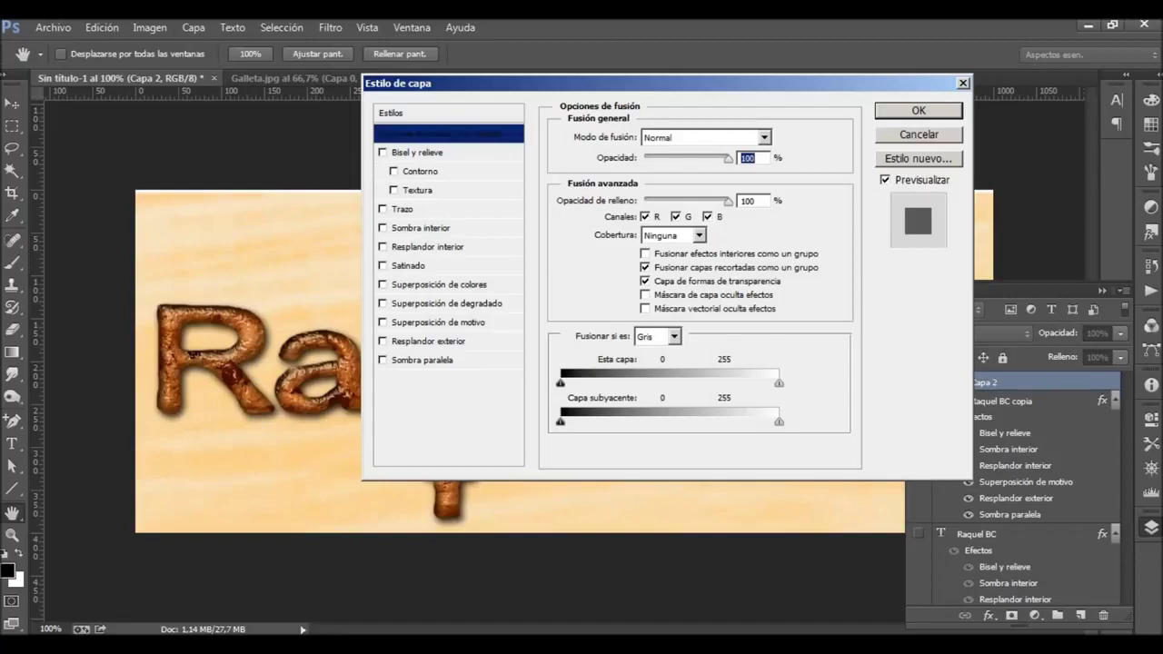
click(423, 360)
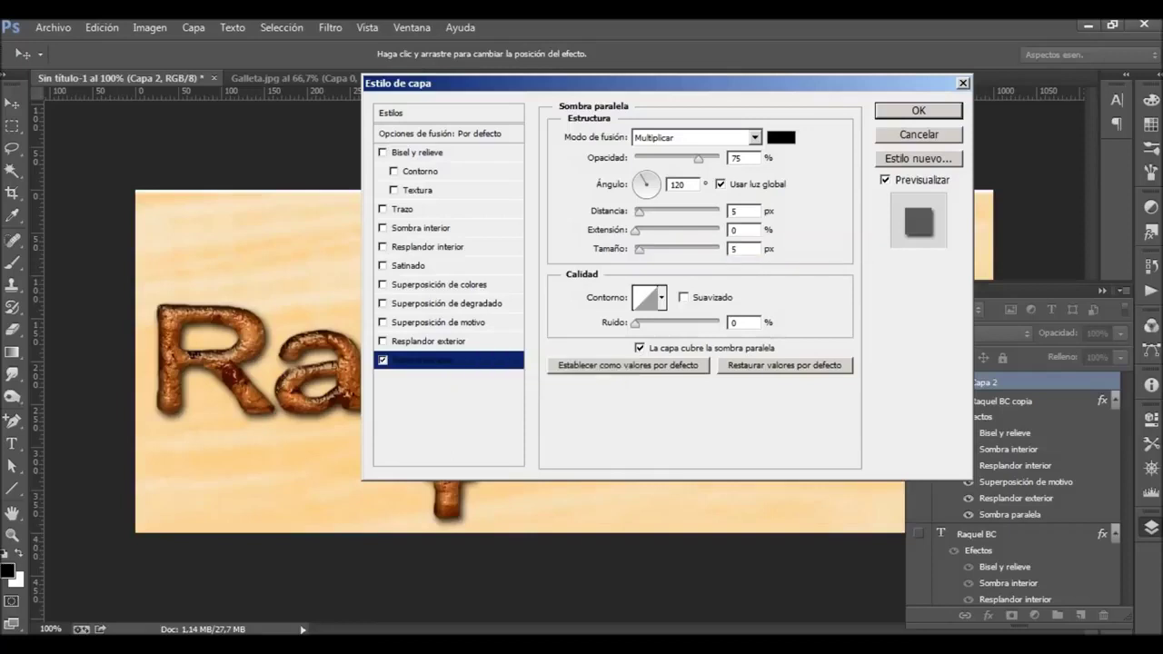
text(2)
key(Tab)
key(Tab)
text(2)
click(684, 297)
click(427, 151)
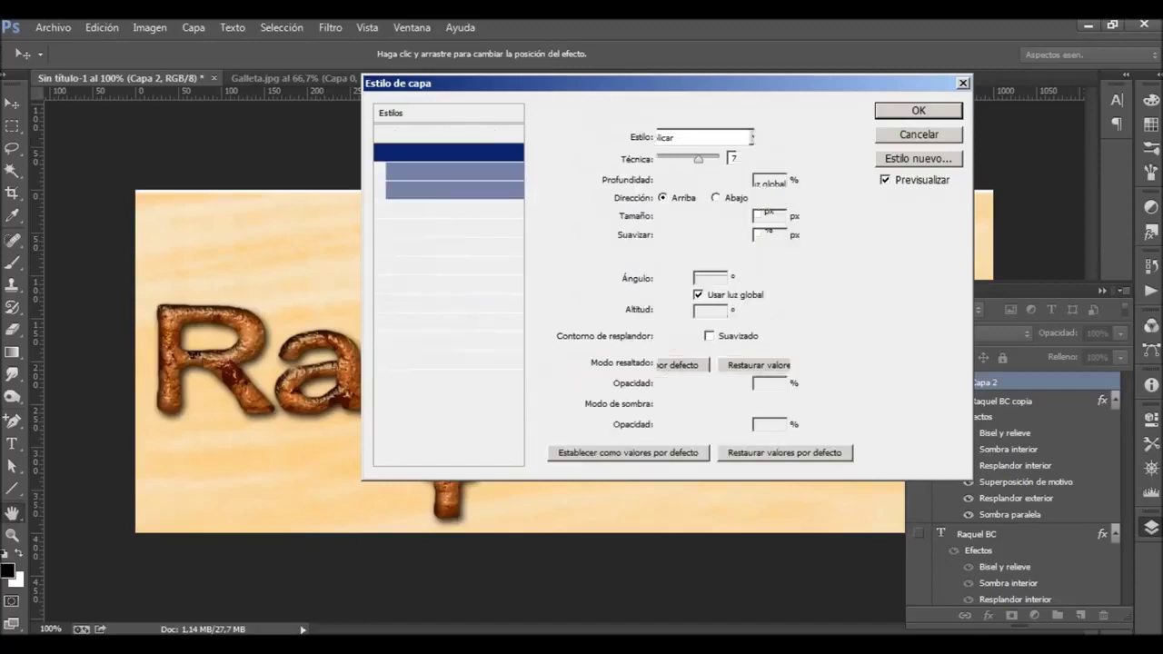
Step: Set the bevel size to 8 and the altitude to 30
double_click(769, 216)
text(8)
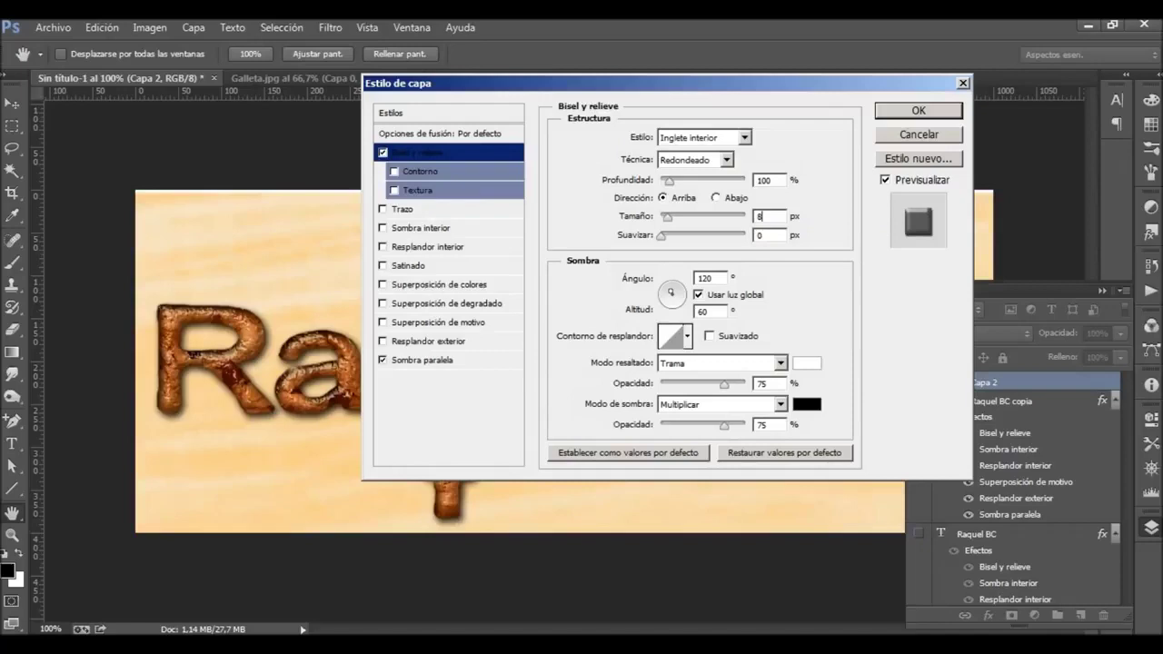
double_click(702, 310)
text(30)
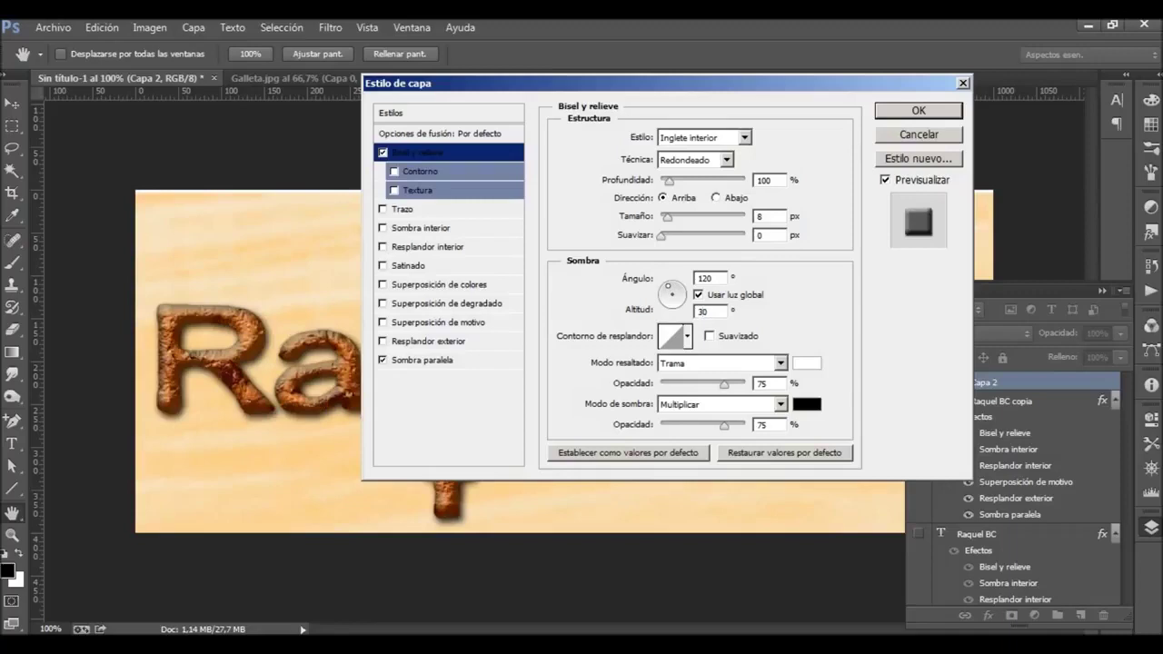
Step: Make the bevel highlight Aclarar mode, peach e5c1a0 colour, at 60% opacity
click(722, 363)
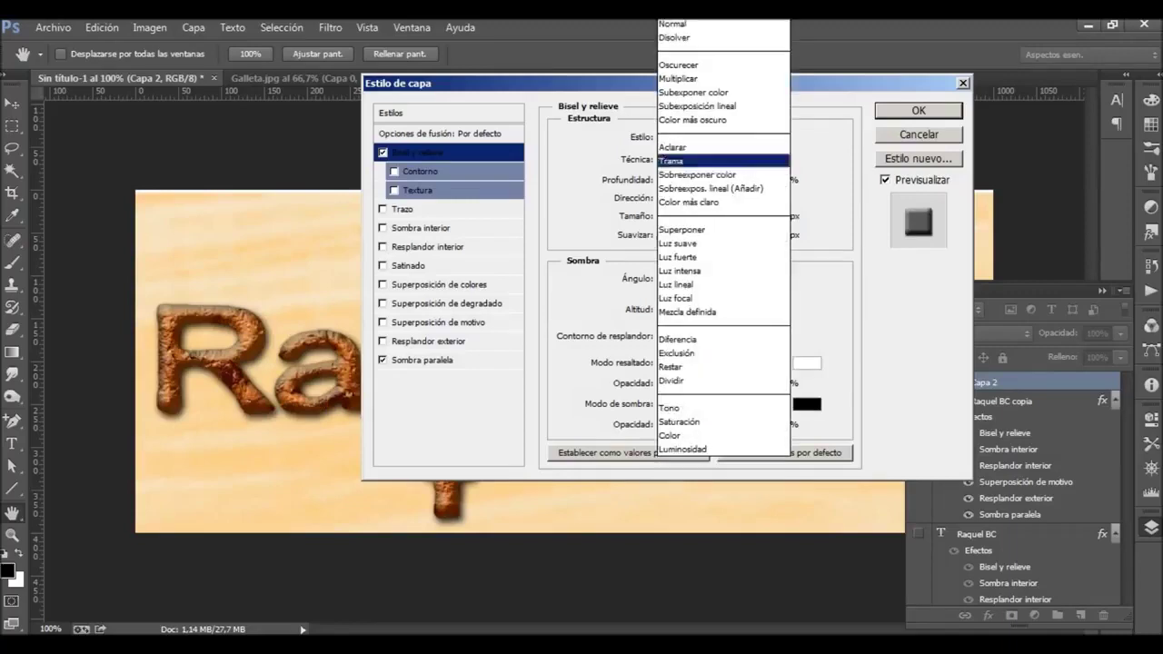
click(690, 148)
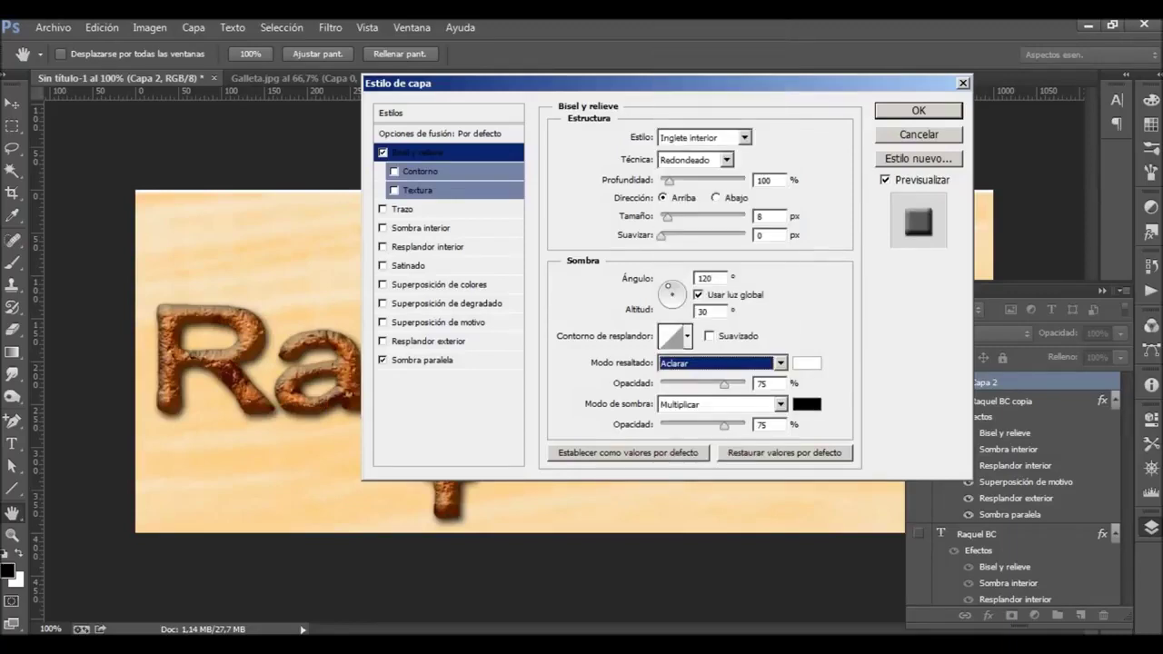
click(722, 363)
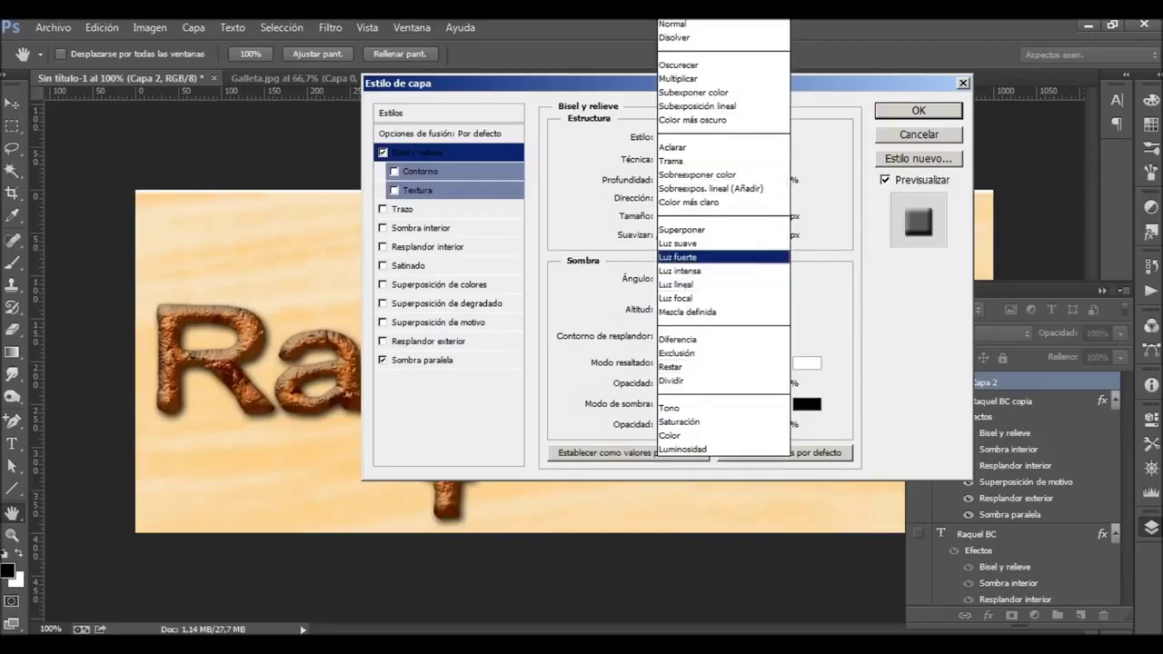
click(691, 253)
key(Up)
key(Up)
key(Up)
key(Up)
key(Up)
key(Up)
key(Up)
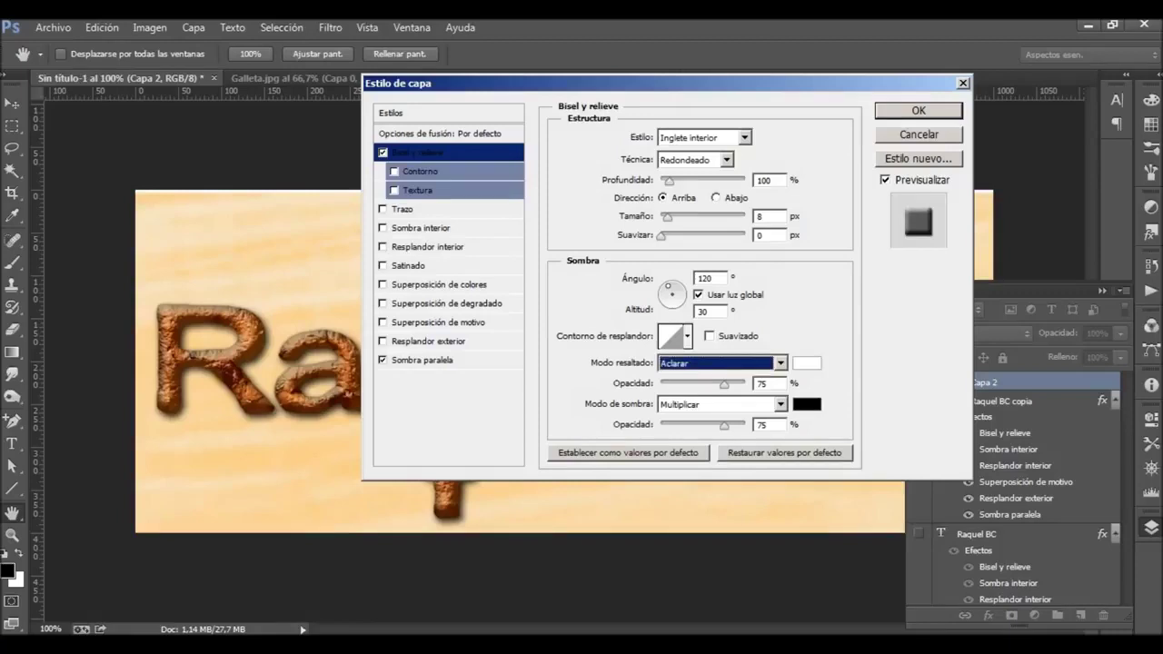
click(806, 363)
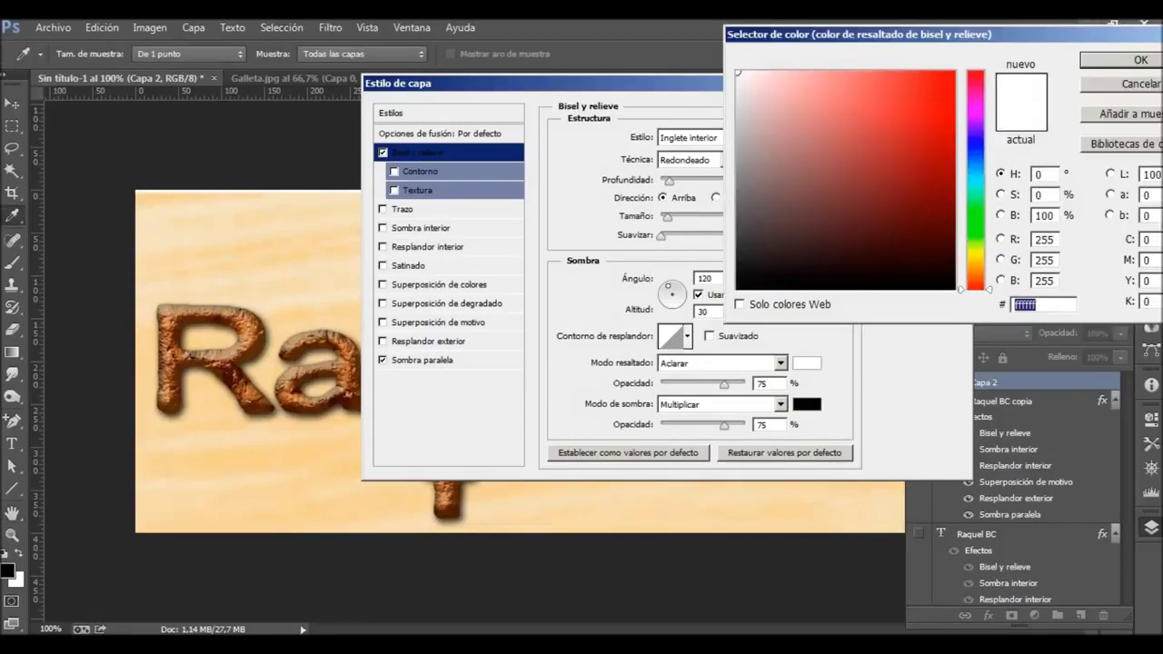
text(e5)
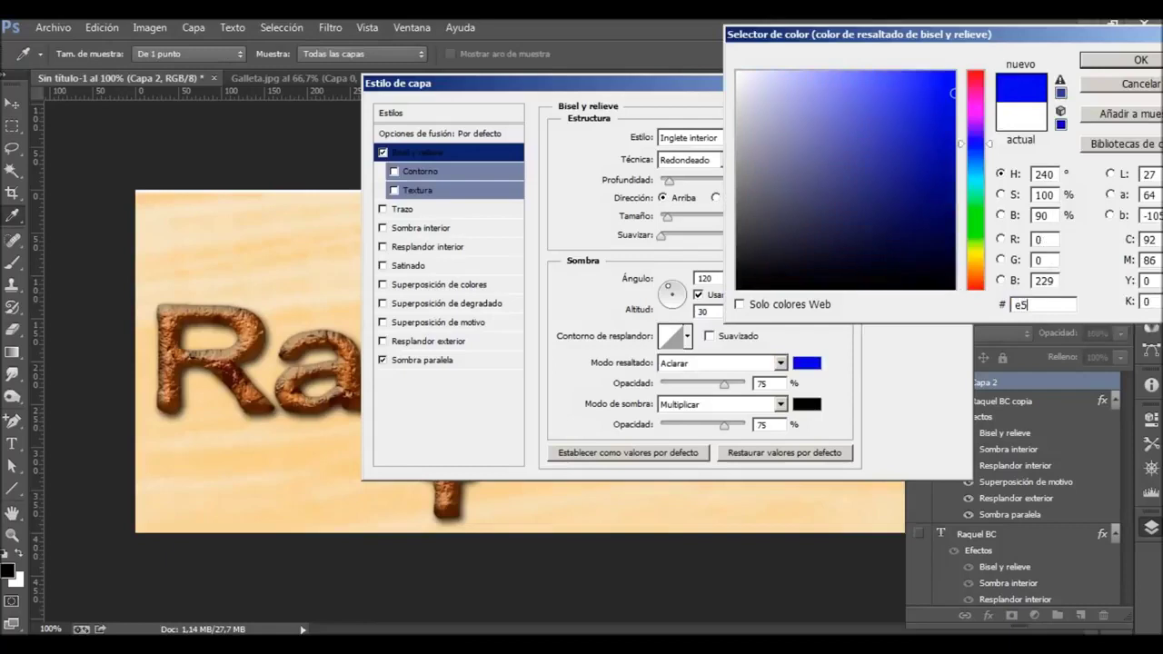
text(c1)
text(a0)
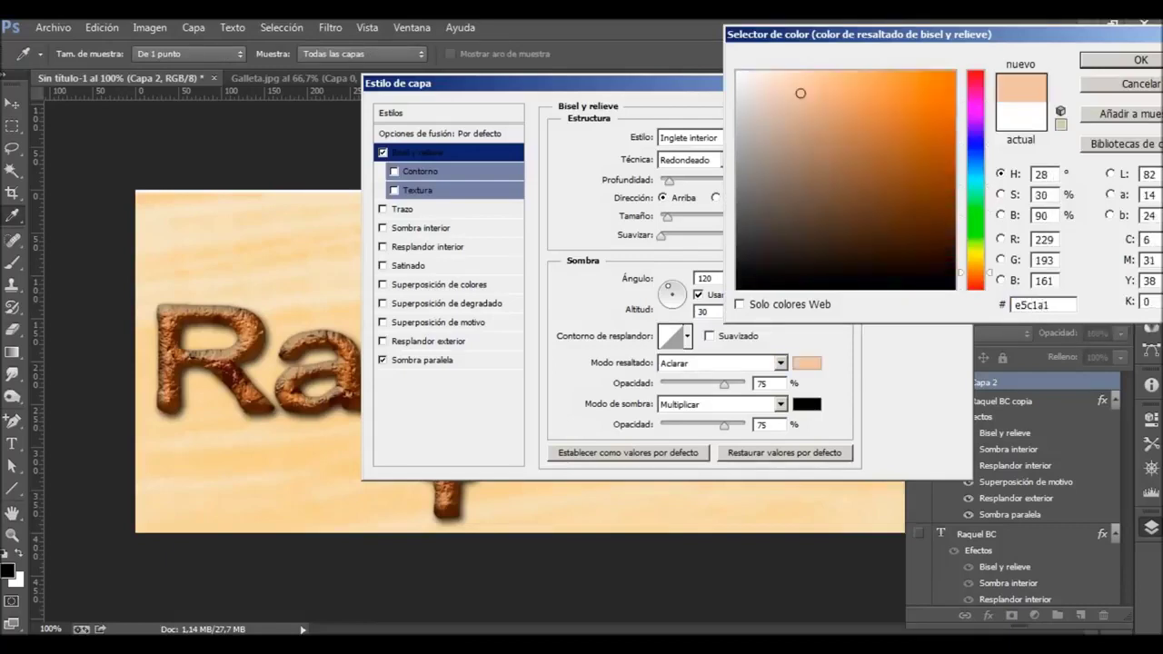
key(Return)
click(763, 383)
text(60)
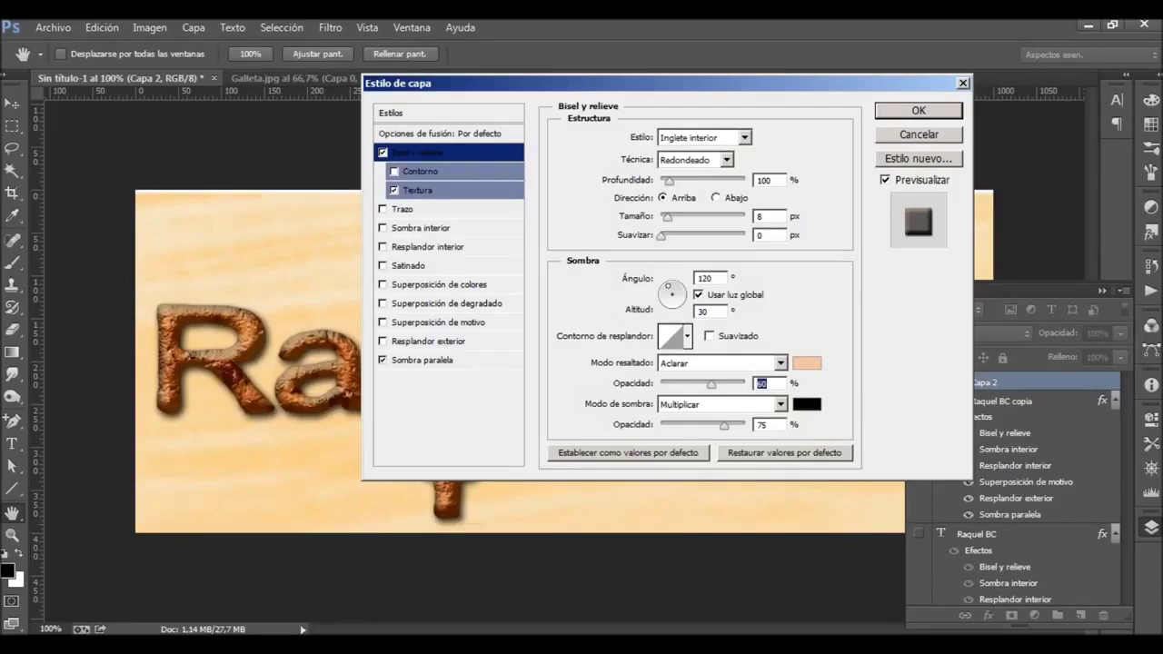
Step: Enable the bevel texture and load the Motivos pattern set
click(394, 190)
click(418, 190)
click(670, 154)
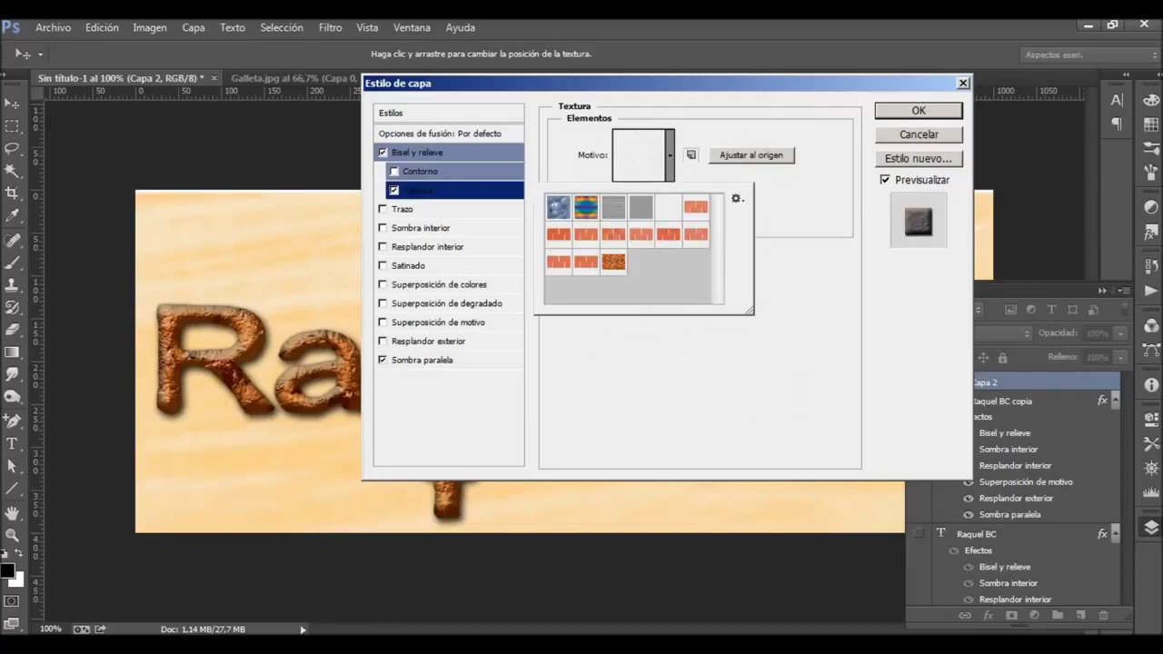
click(736, 198)
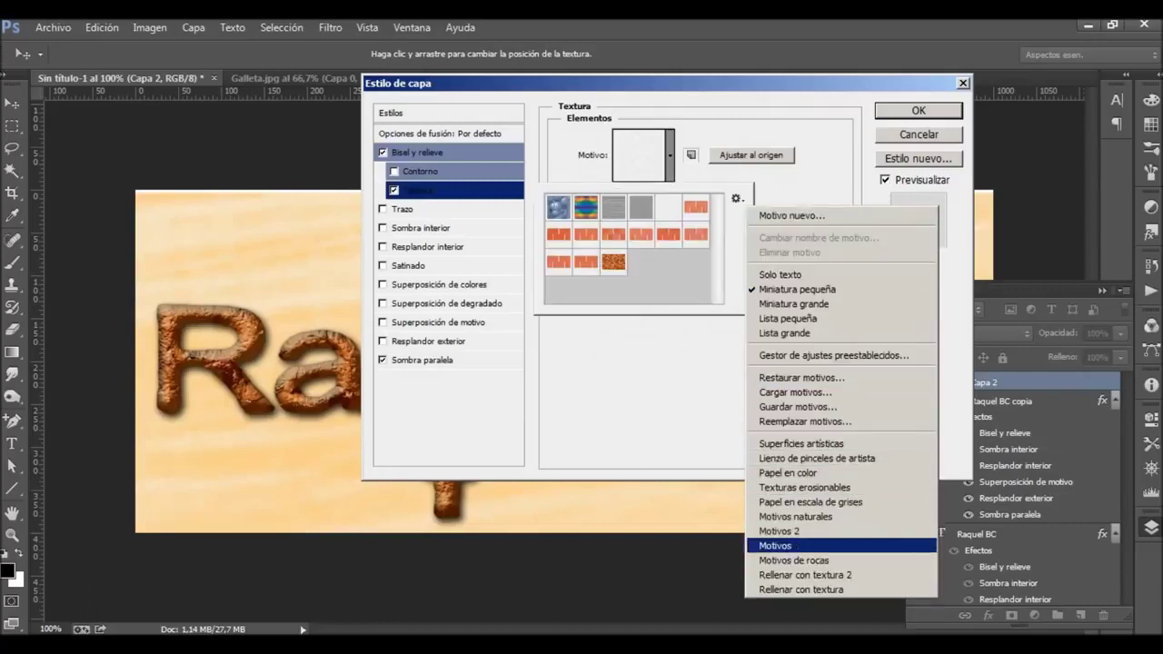
click(800, 546)
key(Return)
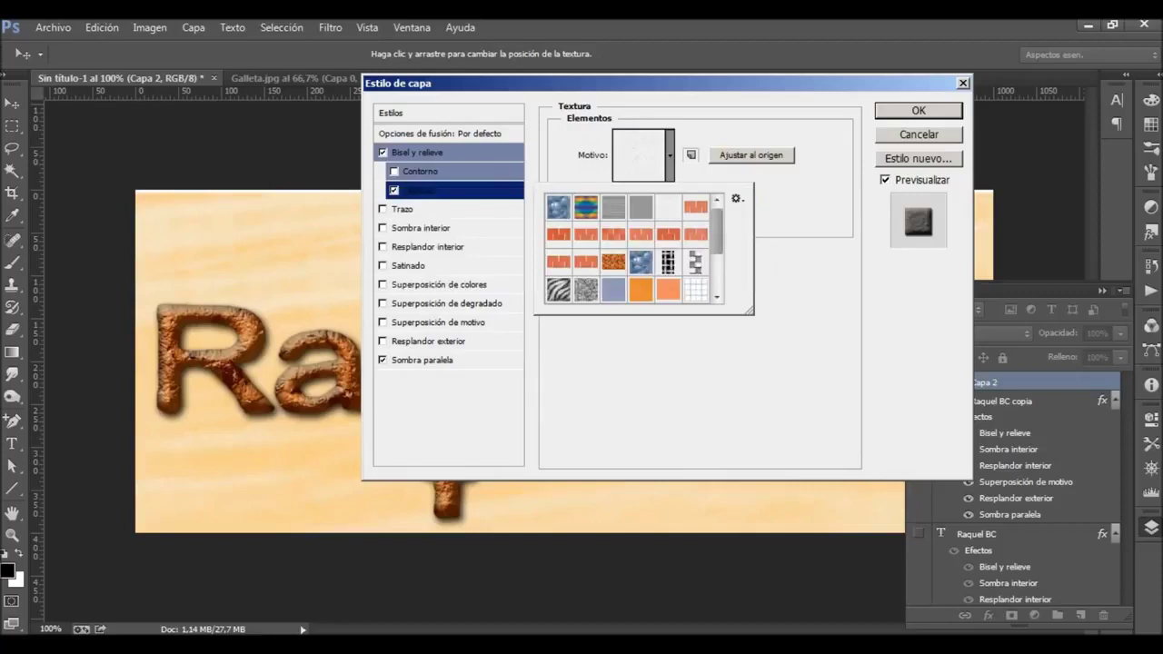
Step: Apply the zebra-stripe pattern as the bevel texture
scroll(631, 248, down, 3)
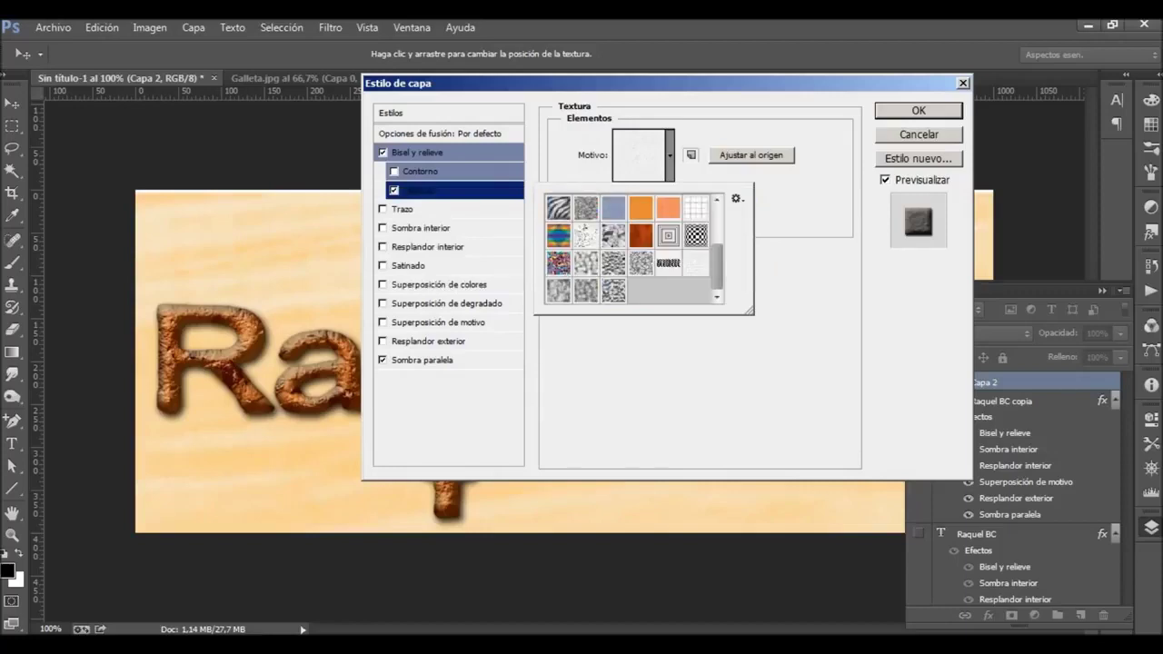
right_click(569, 208)
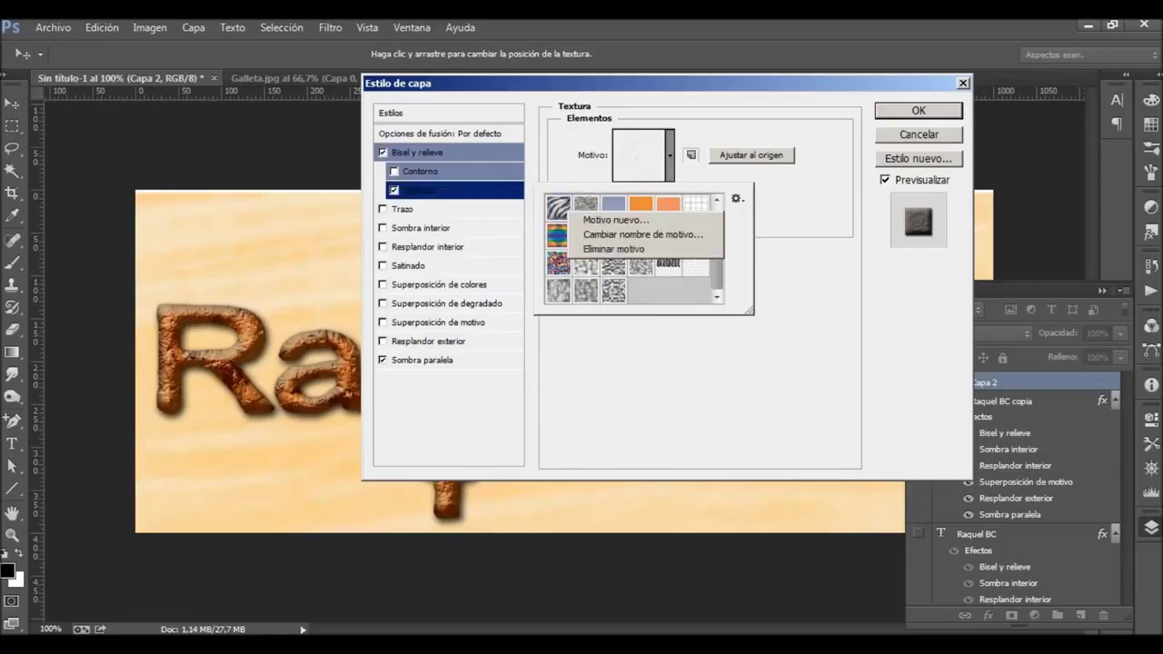
key(Escape)
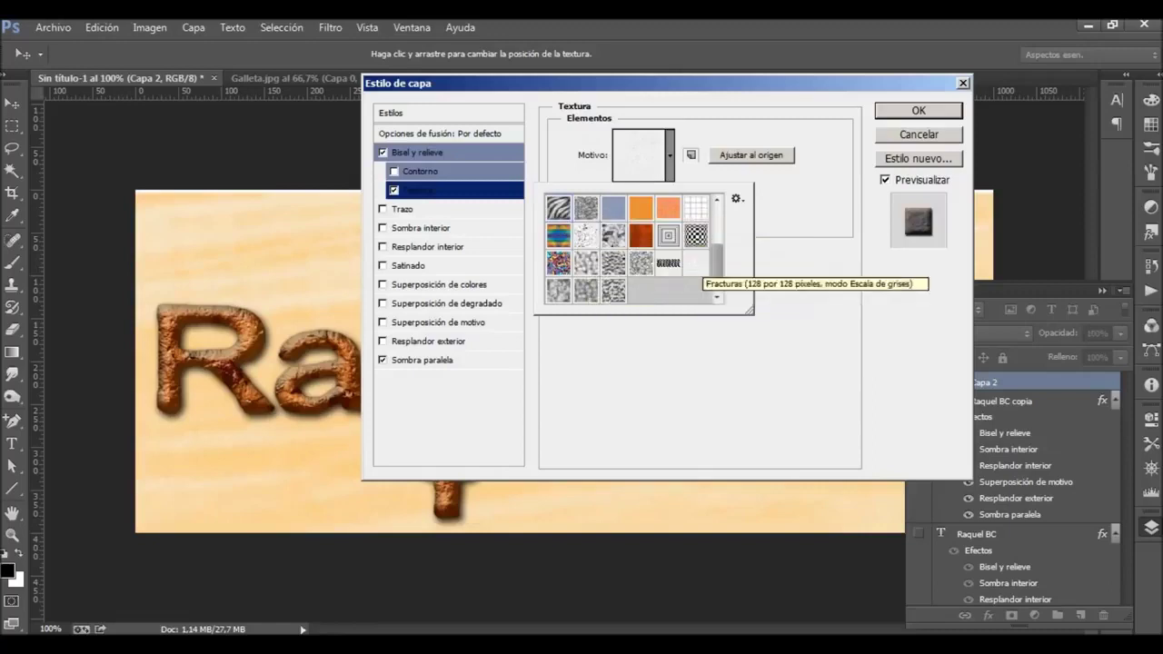
click(613, 289)
scroll(701, 253, up, 2)
scroll(636, 250, up, 1)
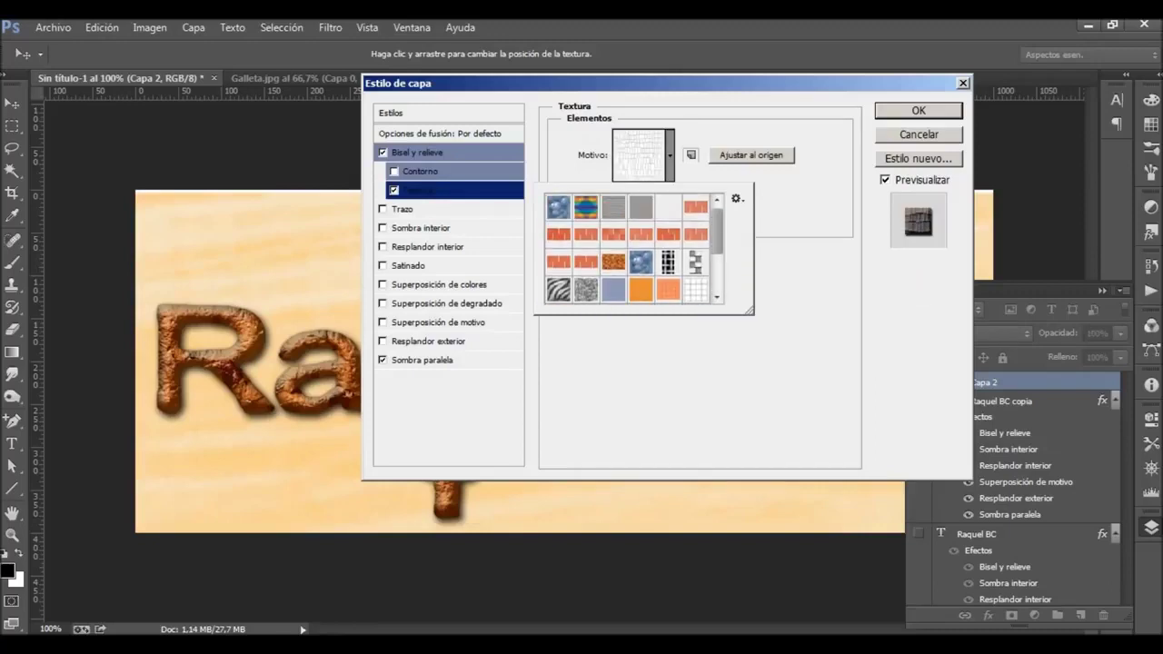
click(558, 289)
key(Return)
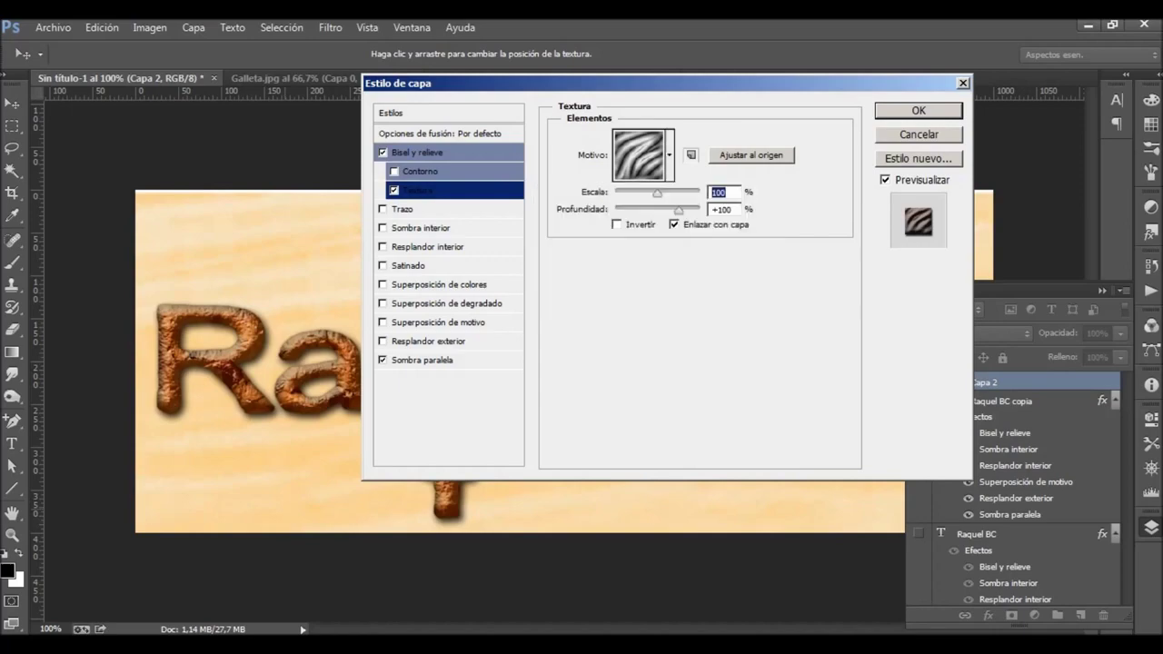
Step: Check the tutorial page for reference, then browse the texture patterns again
key(alt+Tab)
scroll(432, 336, down, 10)
scroll(431, 336, up, 5)
scroll(432, 337, down, 3)
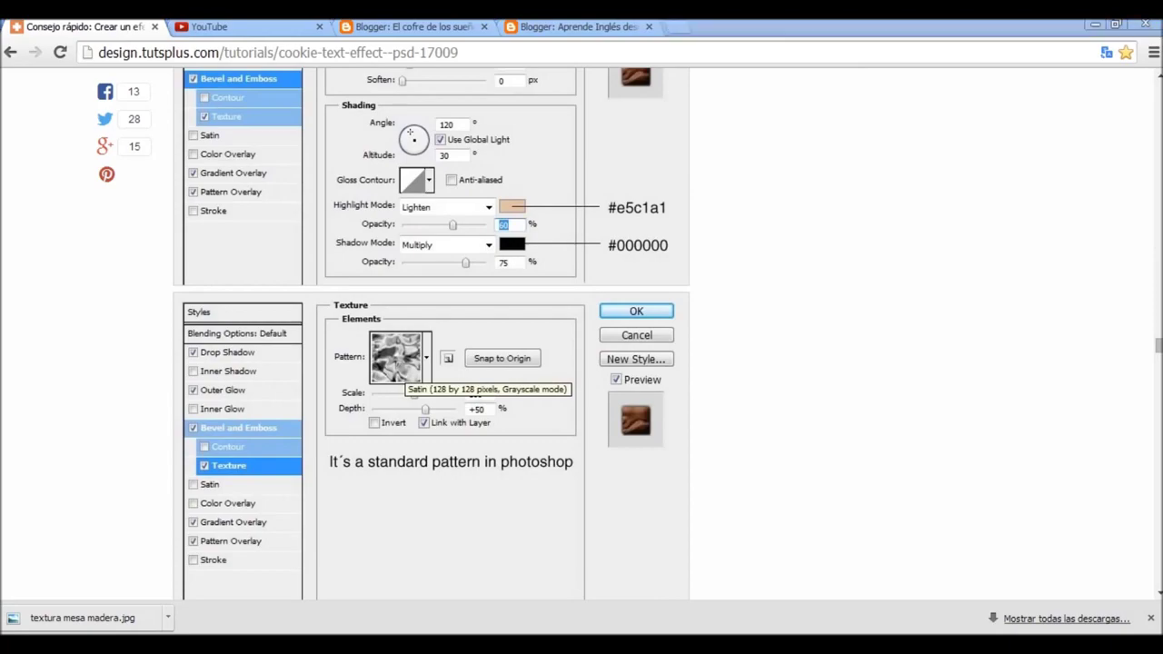
key(alt+Tab)
click(670, 155)
scroll(631, 247, down, 1)
scroll(631, 247, down, 1)
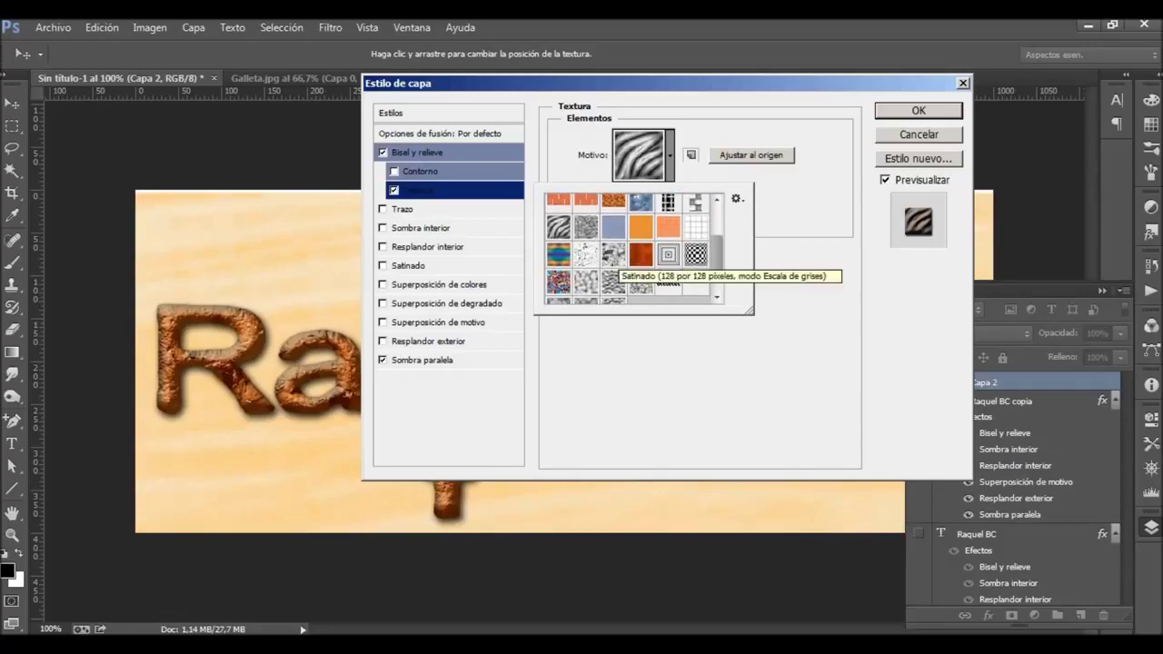
Step: Choose the Satinado pattern for the bevel texture, with scale 128 and depth 50
click(586, 281)
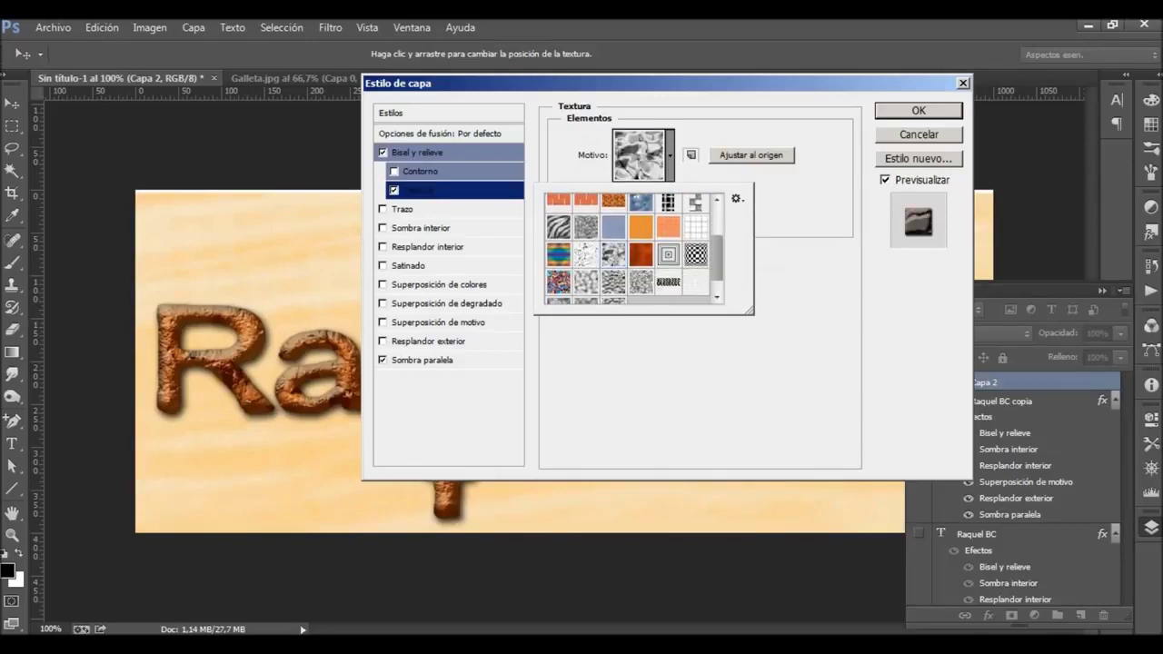
key(Return)
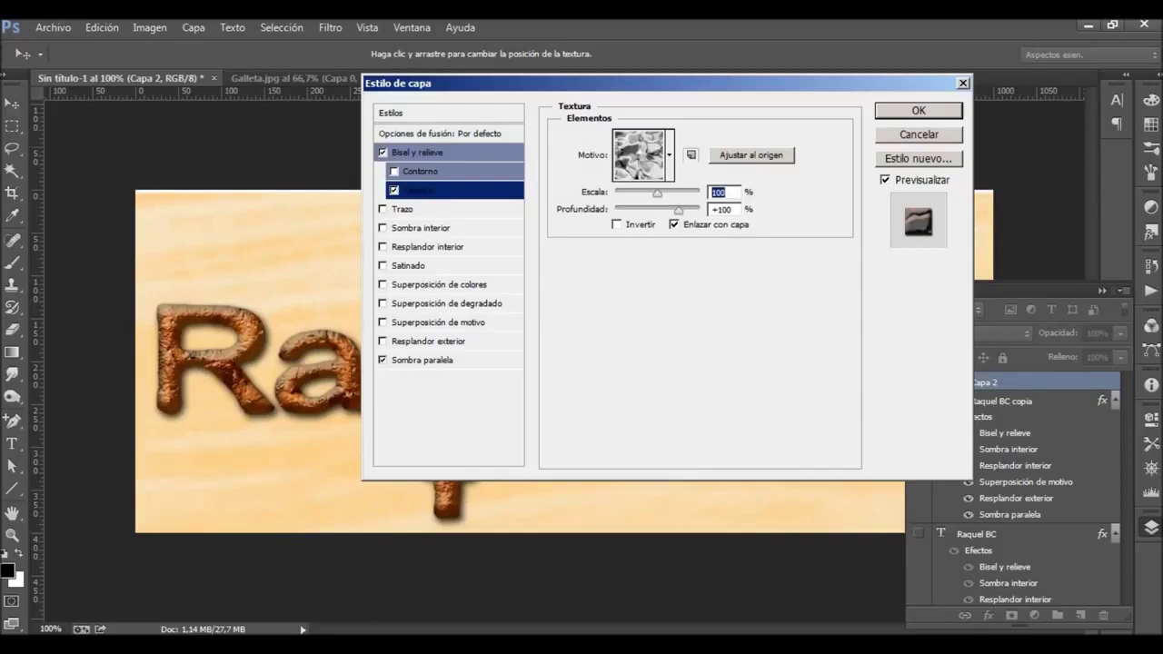
text(128)
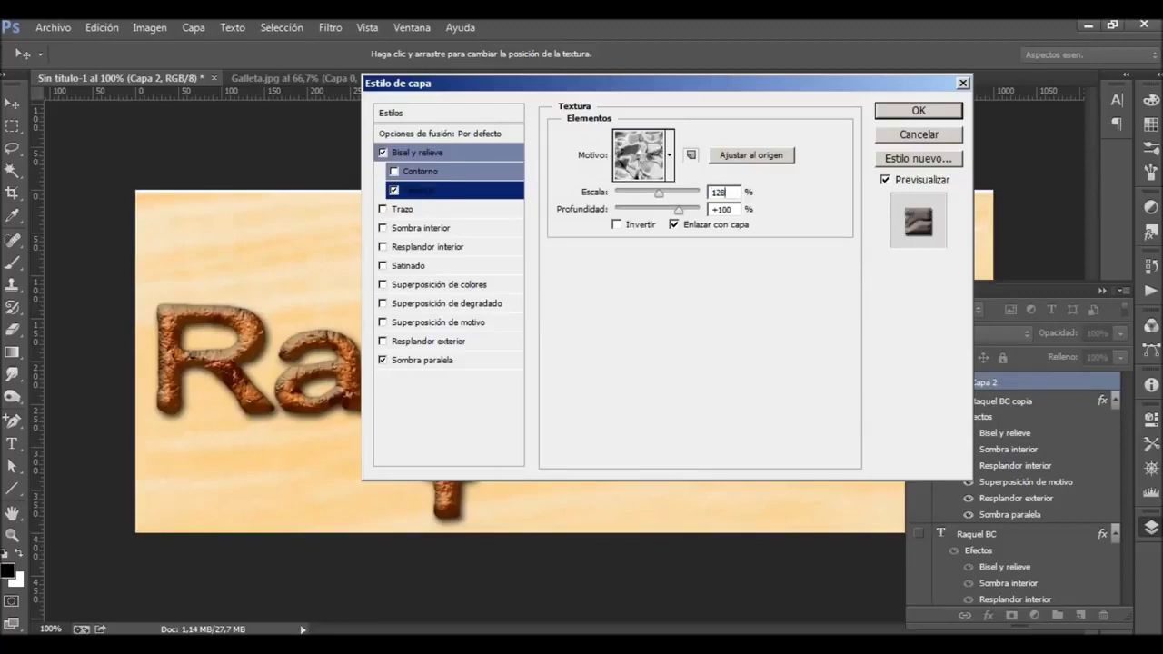
key(Tab)
text(50)
Step: Add a gradient overlay in Multiplicar mode at 75% opacity
click(437, 304)
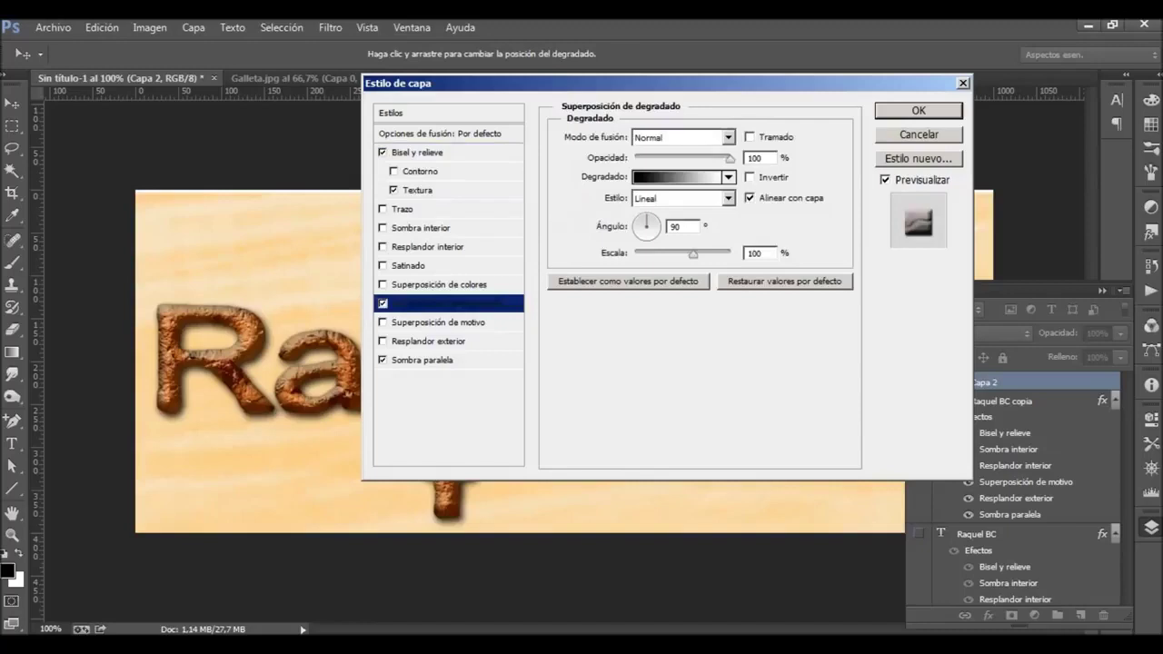
click(727, 137)
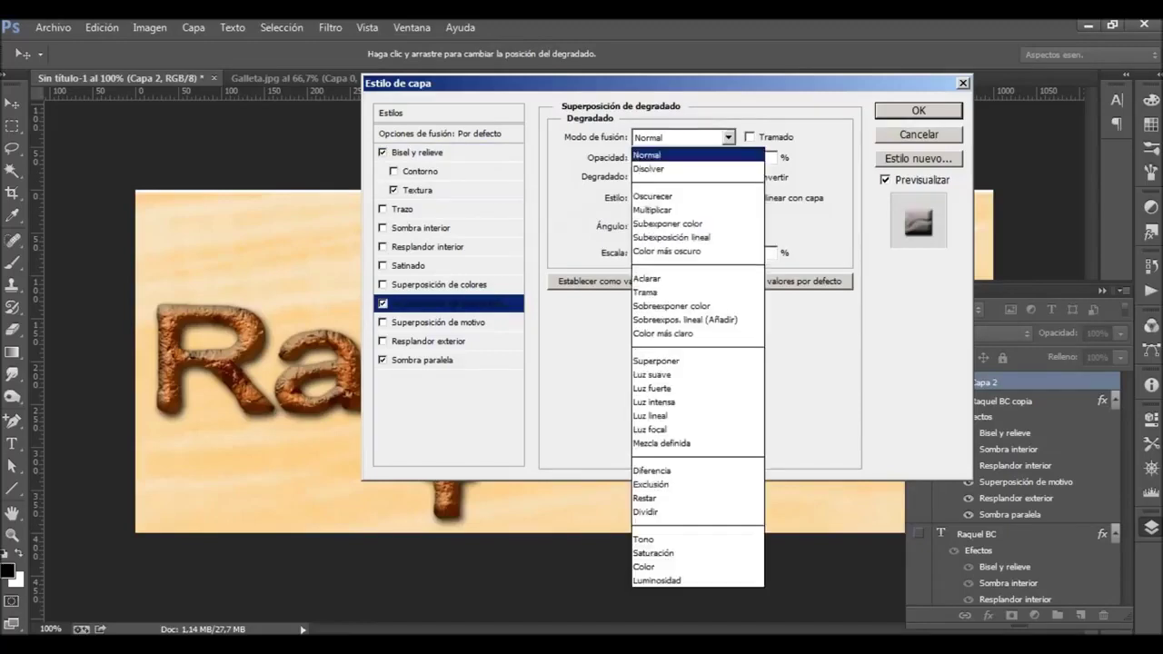
click(673, 210)
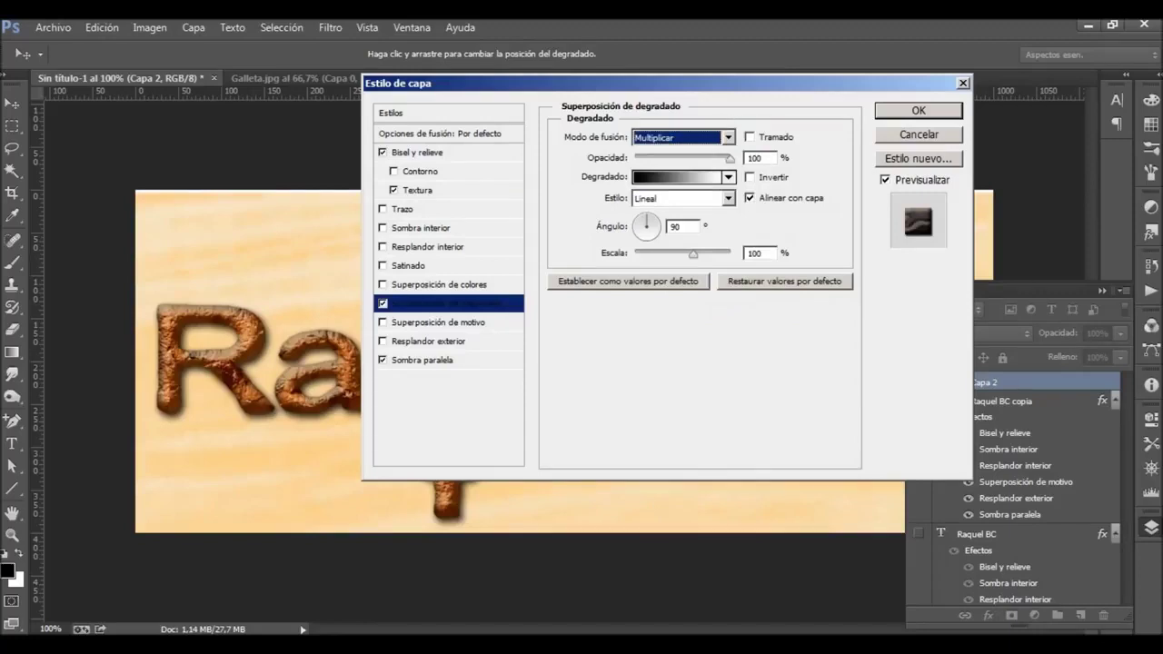
key(Tab)
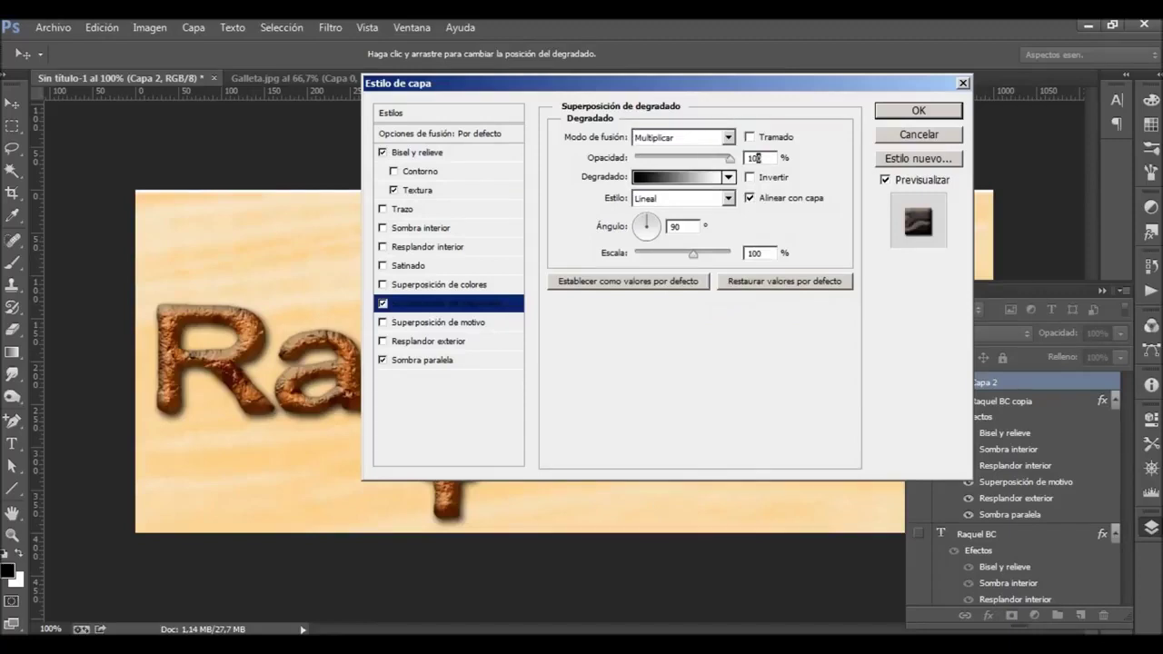
key(BackSpace)
text(75)
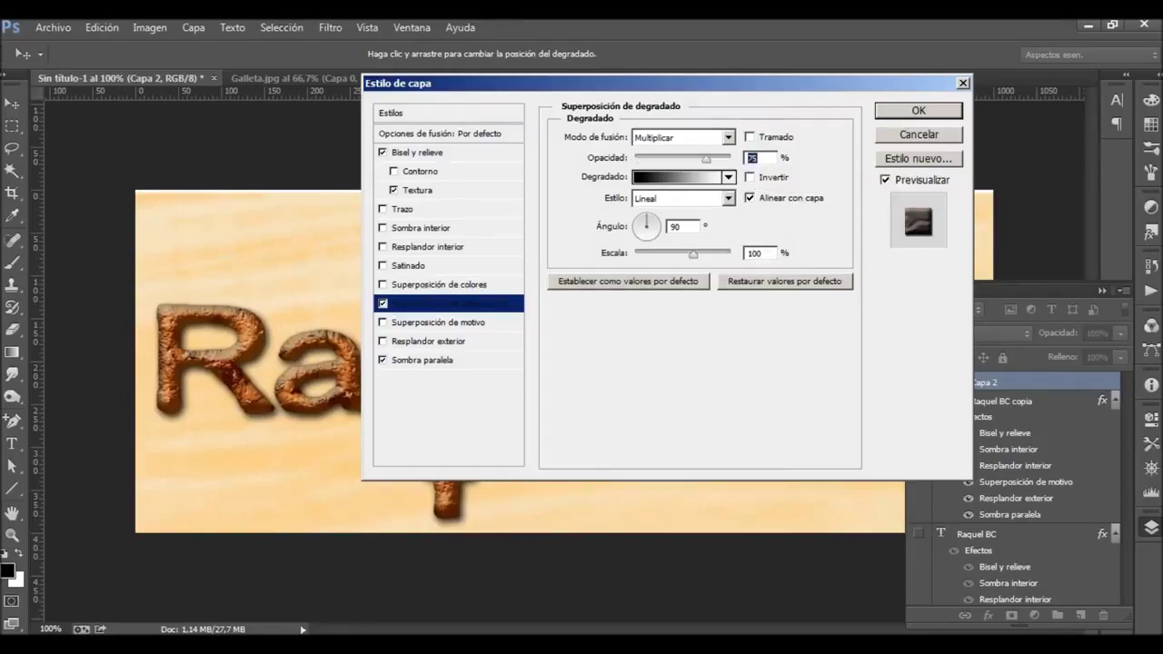
Step: Set the gradient's left stop to a dark brown
click(677, 176)
click(783, 173)
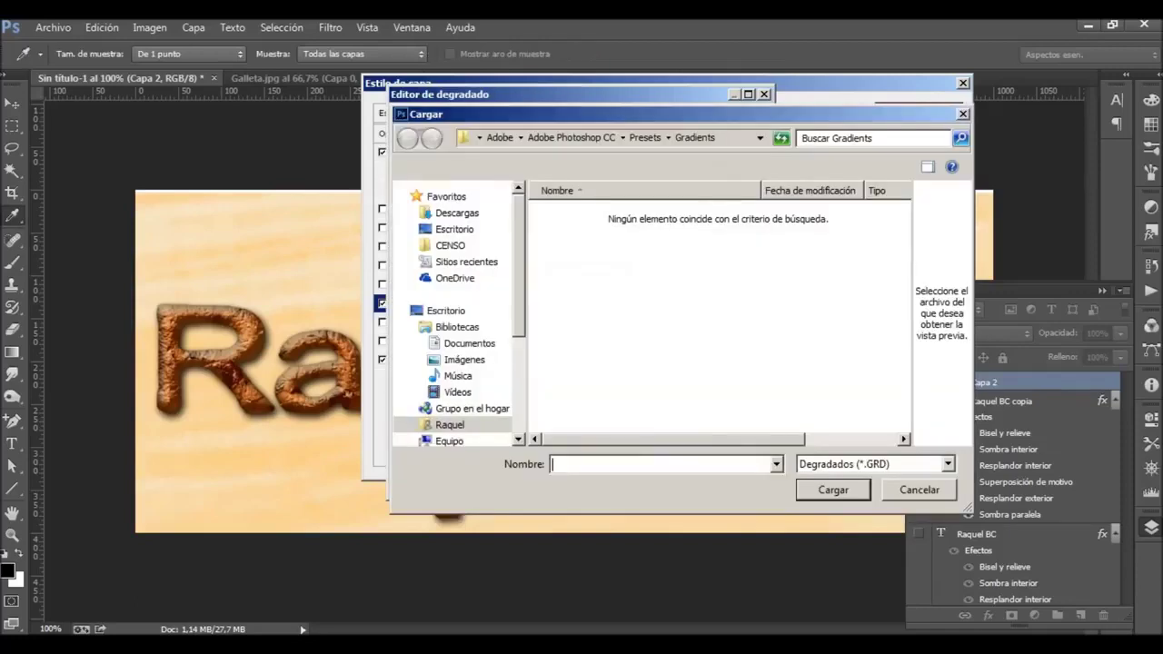
key(Escape)
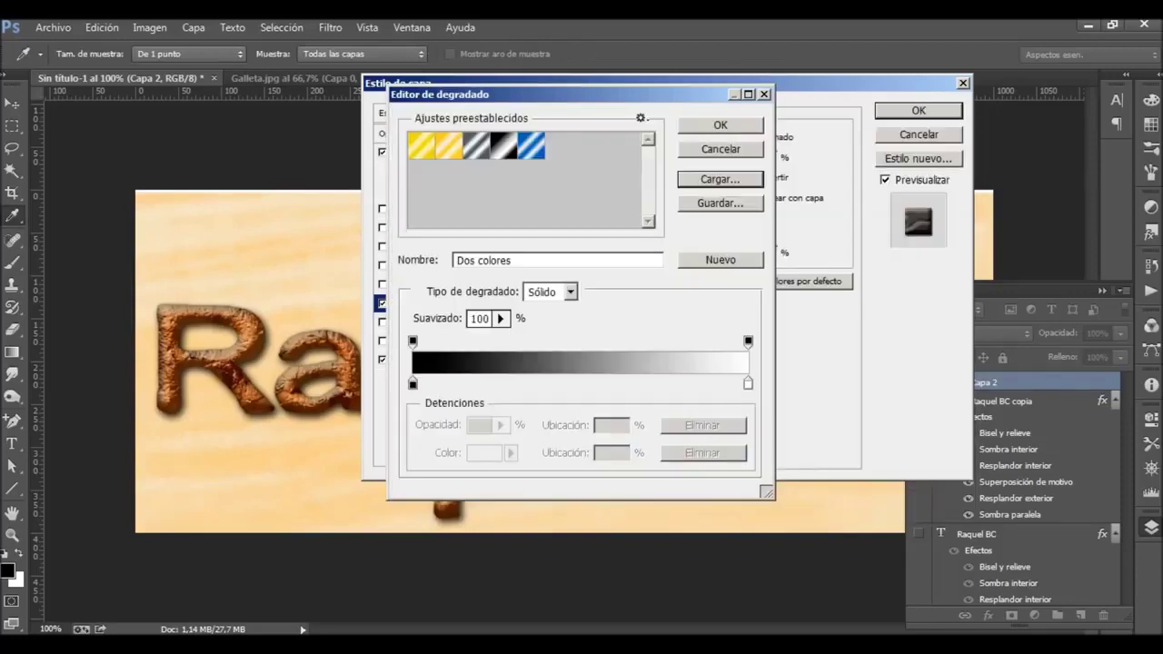
double_click(412, 384)
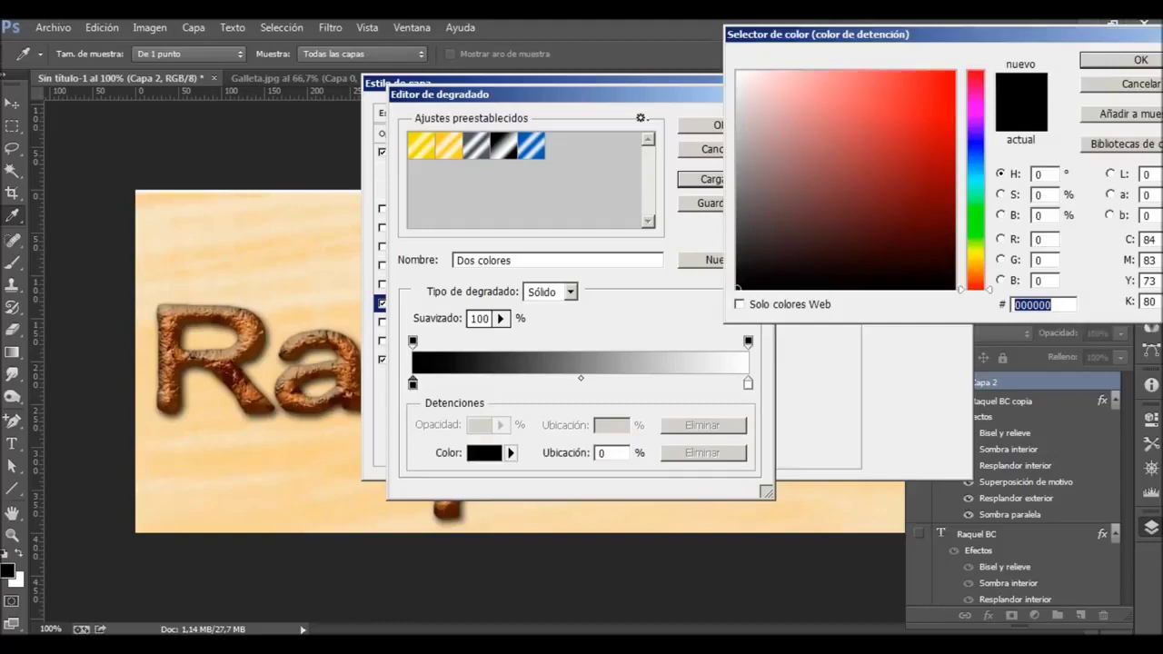
click(974, 275)
click(929, 223)
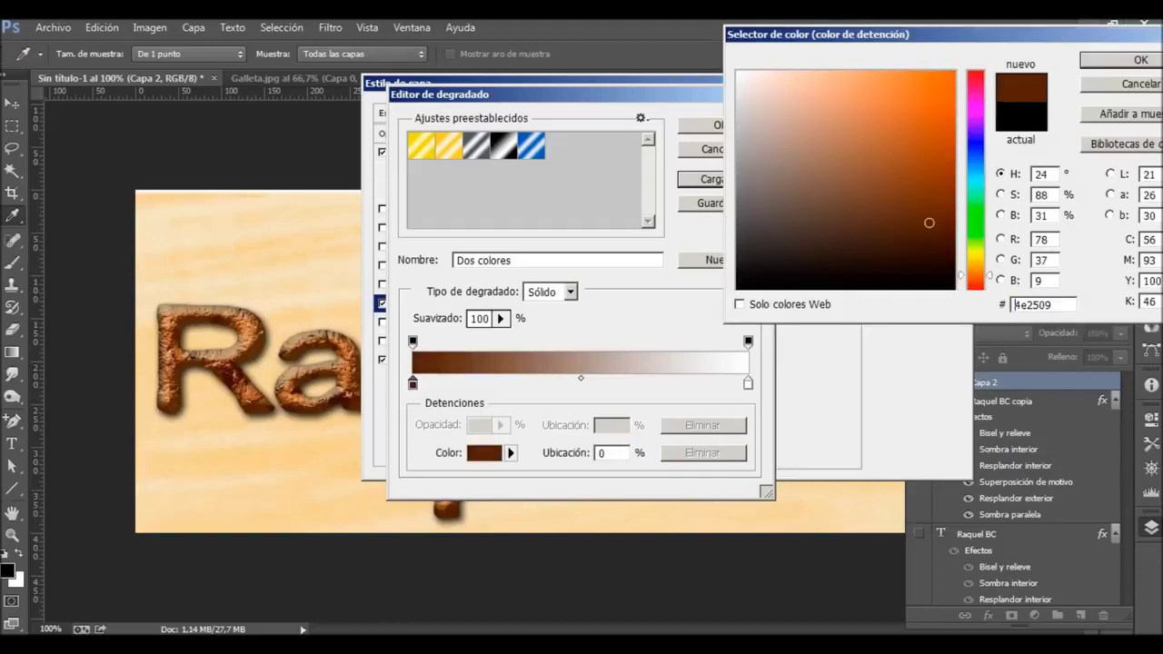
click(1140, 59)
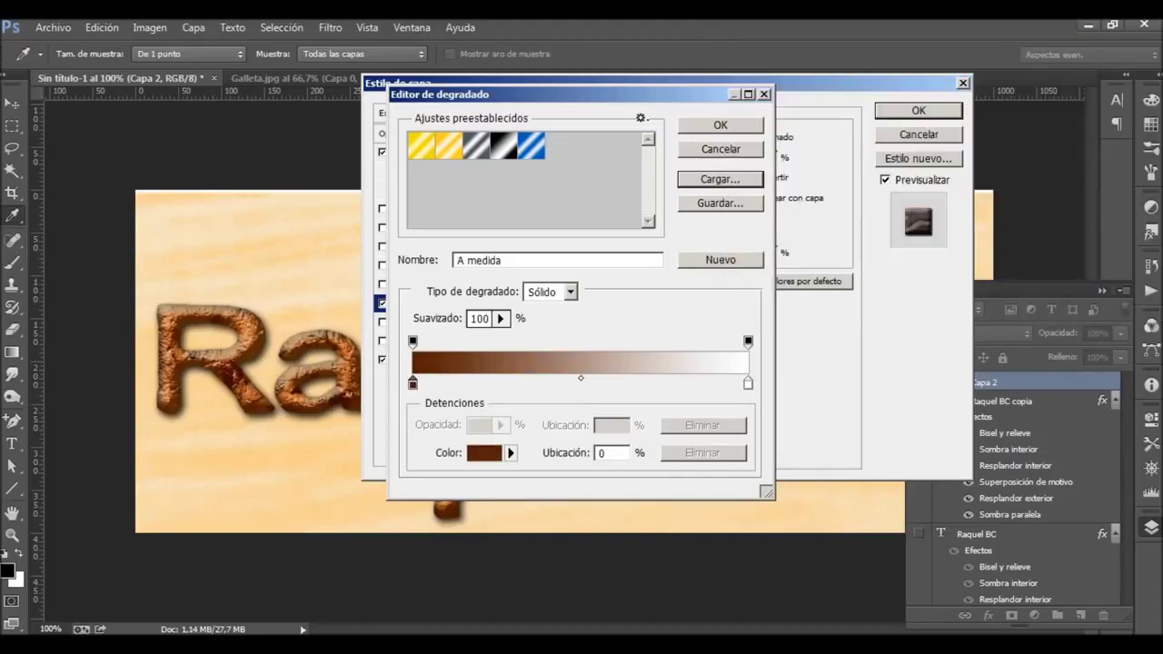
Step: Set the right stop to a lighter brown and reverse the gradient
double_click(747, 382)
click(975, 266)
drag(975, 266, 975, 264)
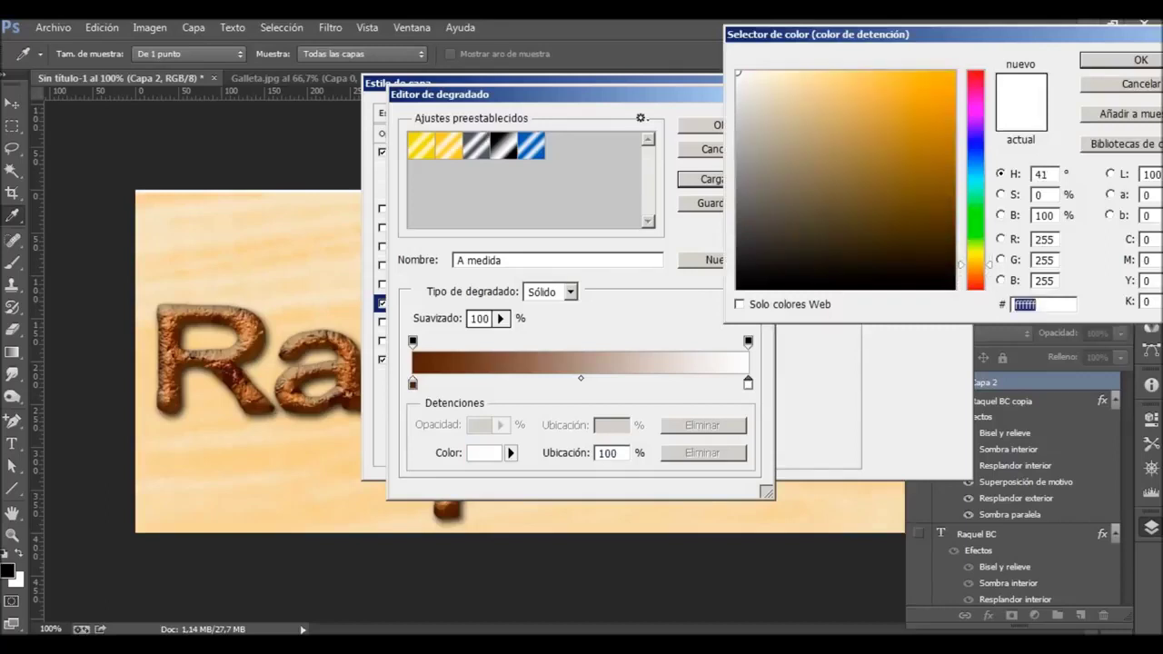
click(941, 162)
key(Return)
key(Return)
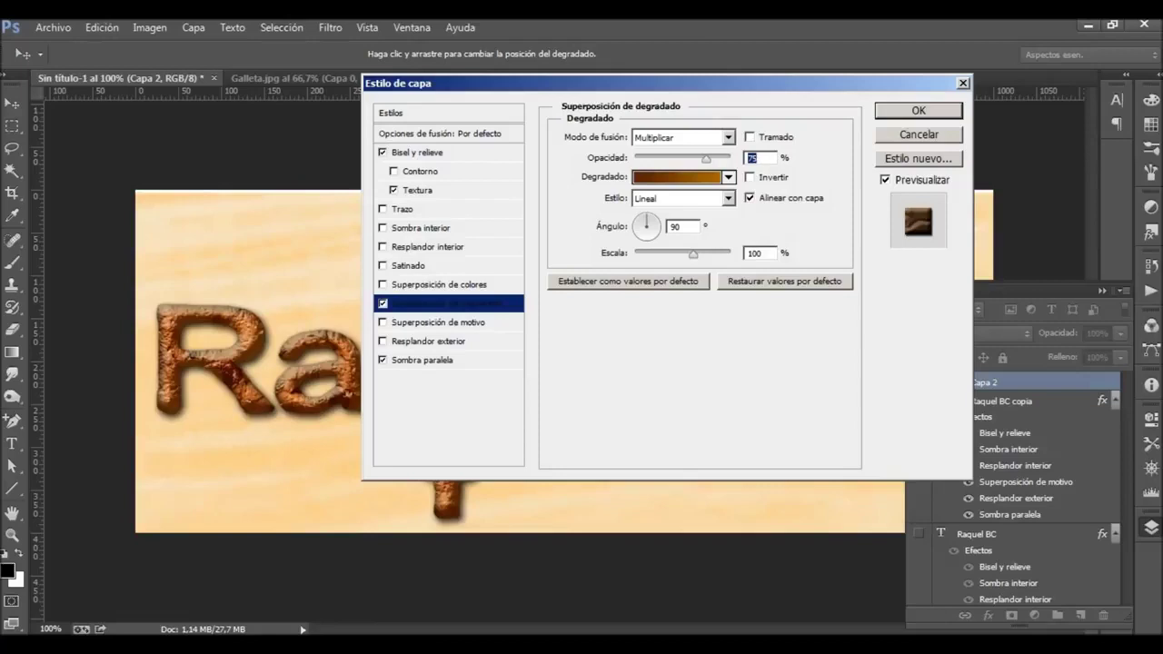
click(749, 177)
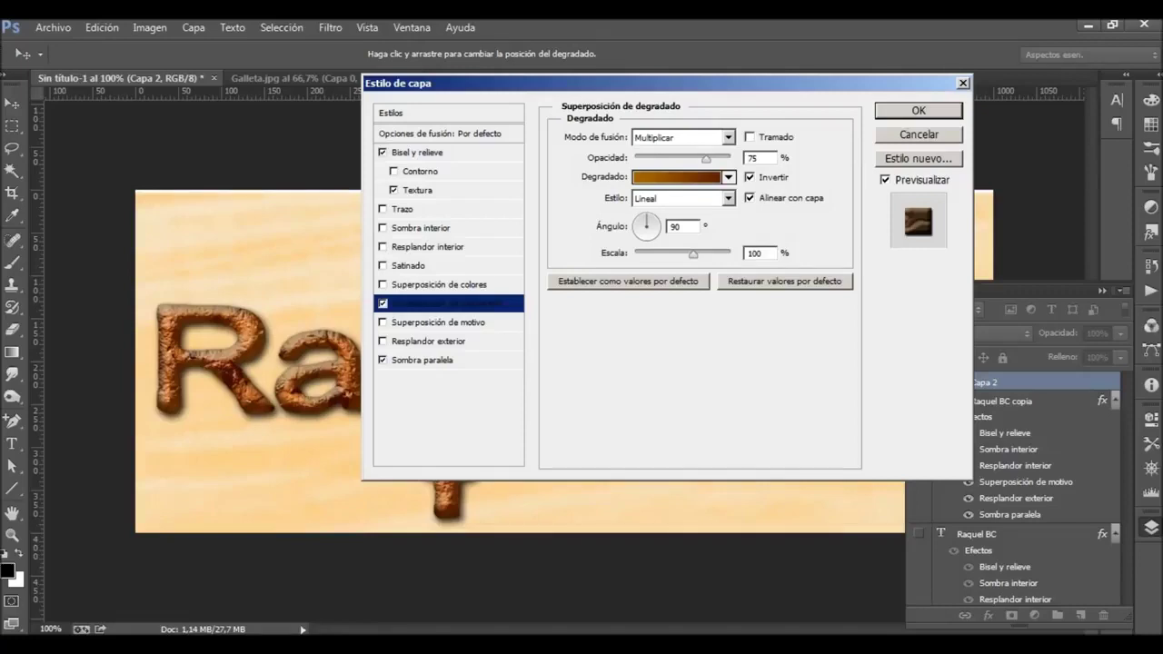
Step: Add a peach e5c1a1 colour overlay and confirm Capa 2's layer style with OK
click(439, 285)
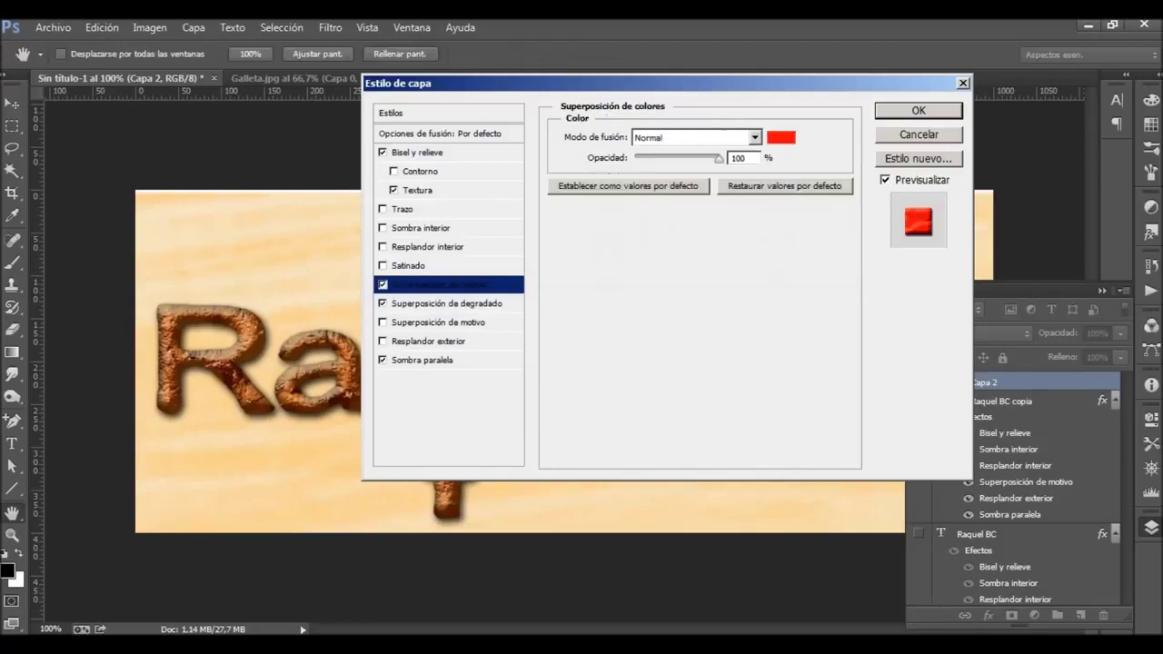
click(780, 137)
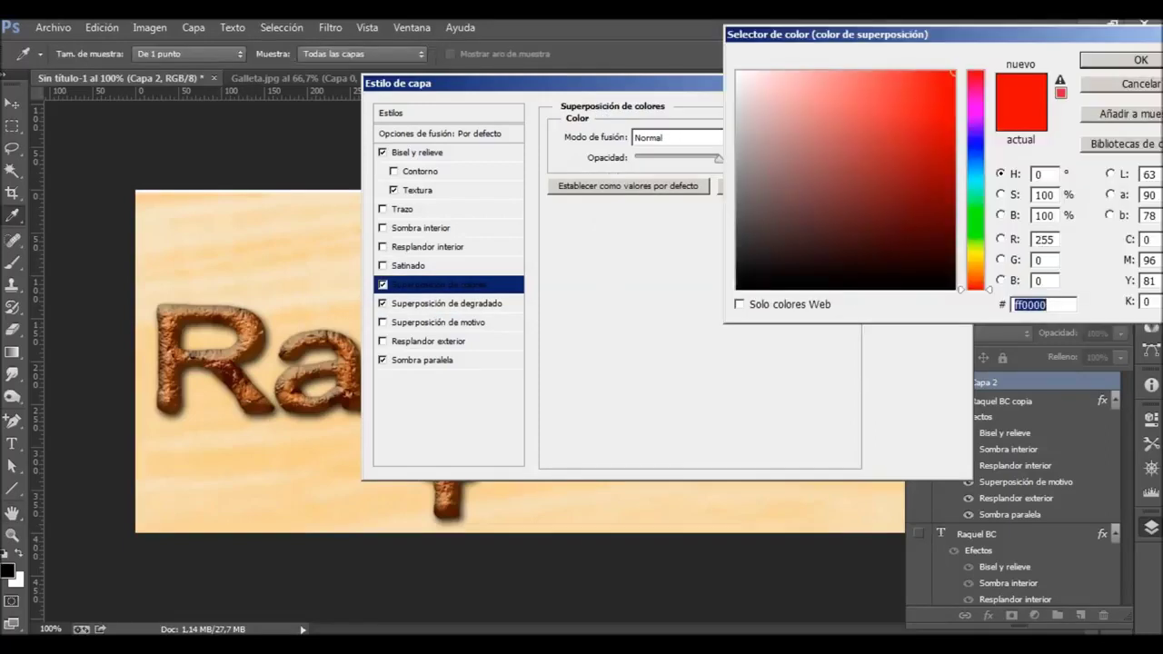
text(e5)
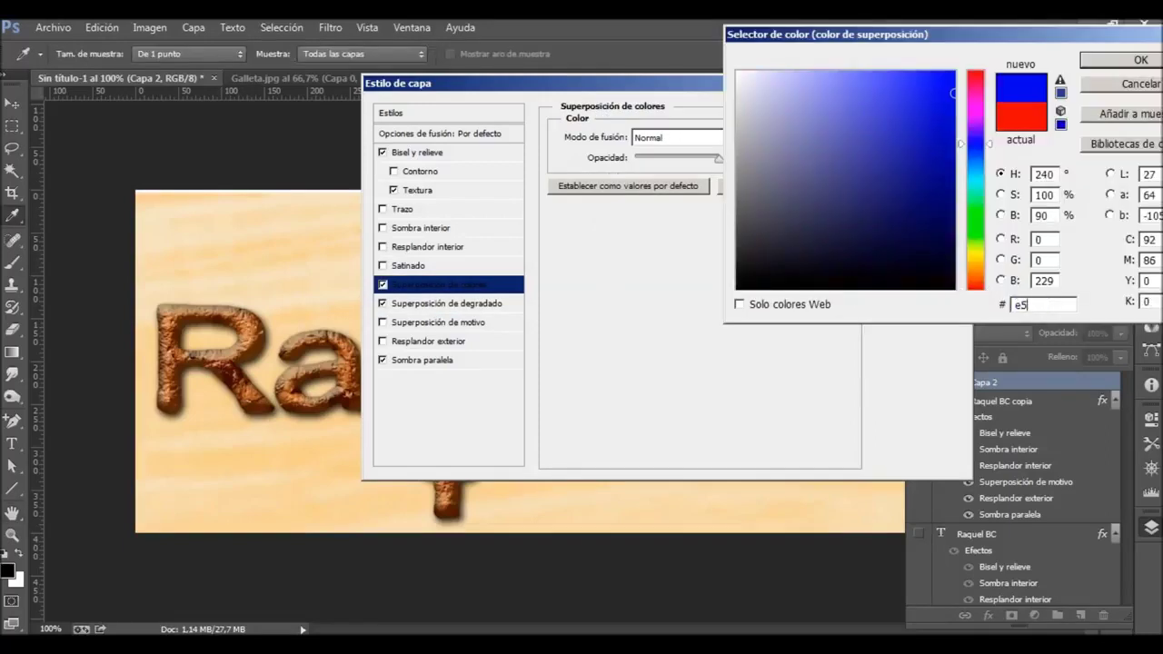
text(c1a)
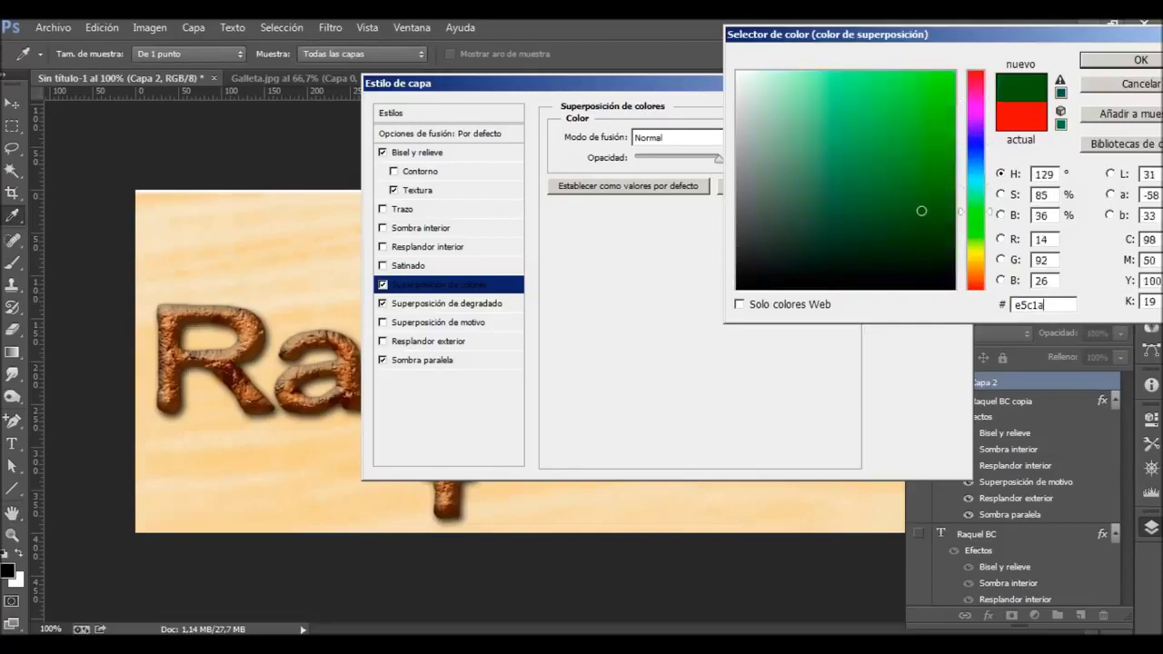
text(1)
key(Return)
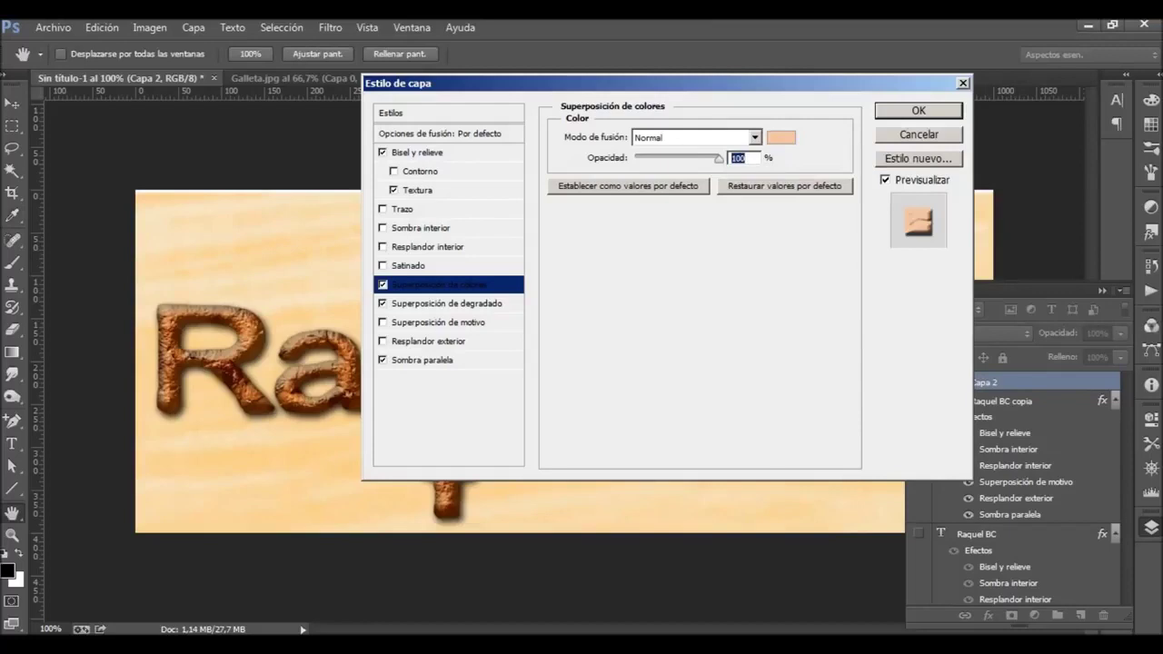
click(919, 110)
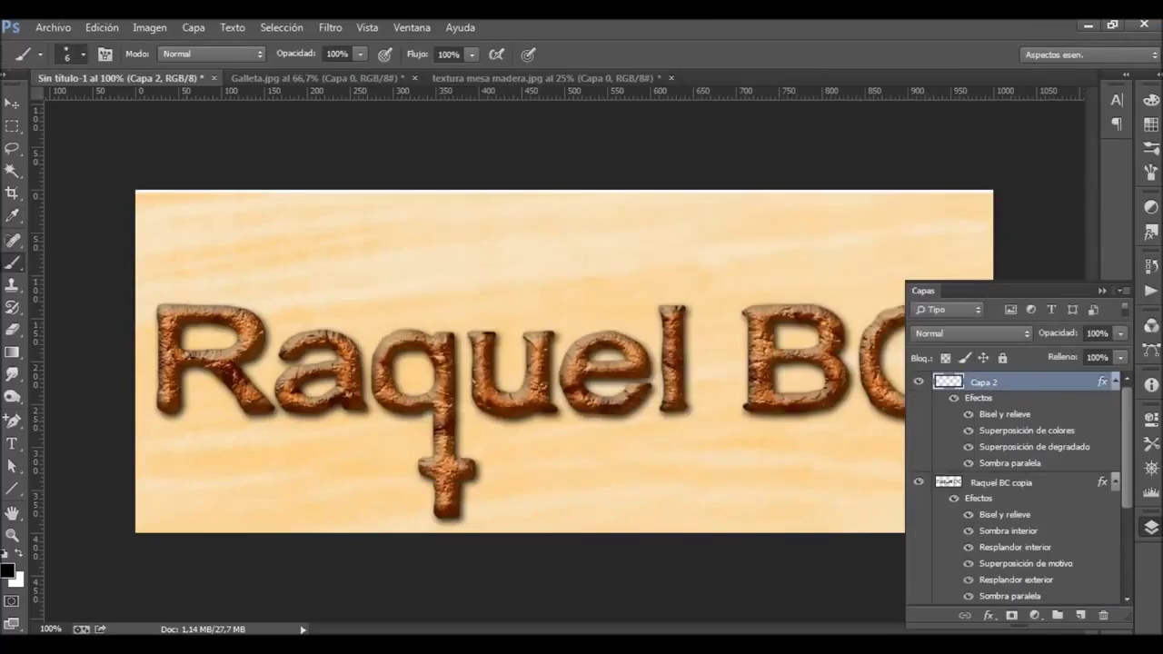
Step: Make the brush 12 px and enter 300 in the zoom field to magnify the lettering
click(82, 53)
key(Return)
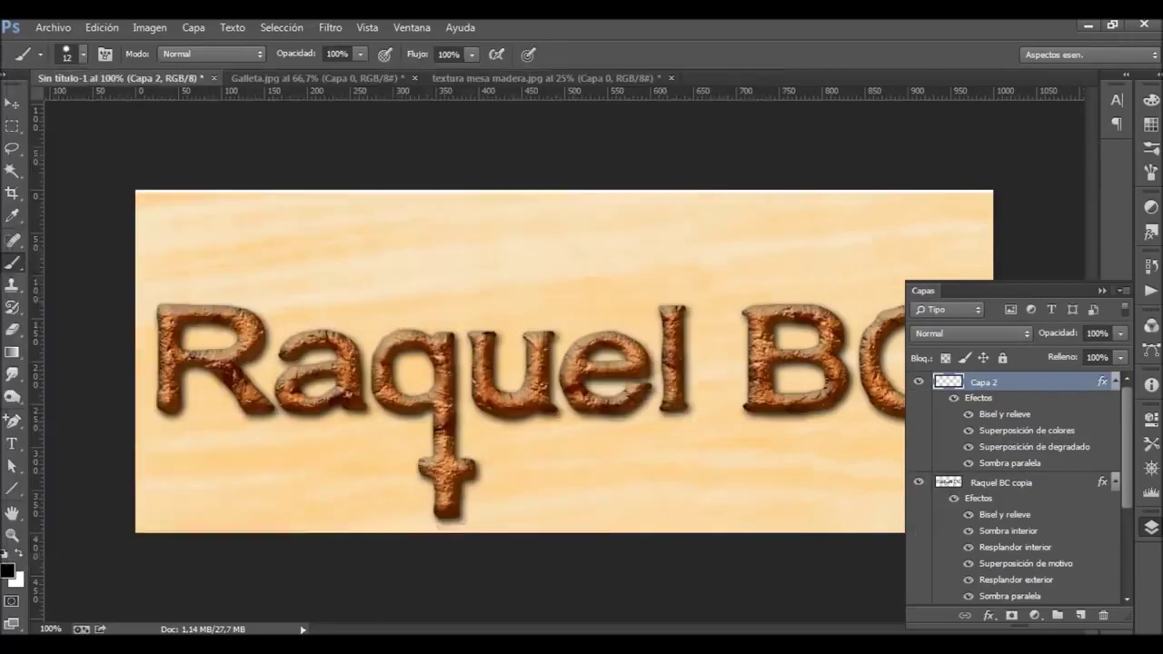
click(50, 628)
text(300)
key(Return)
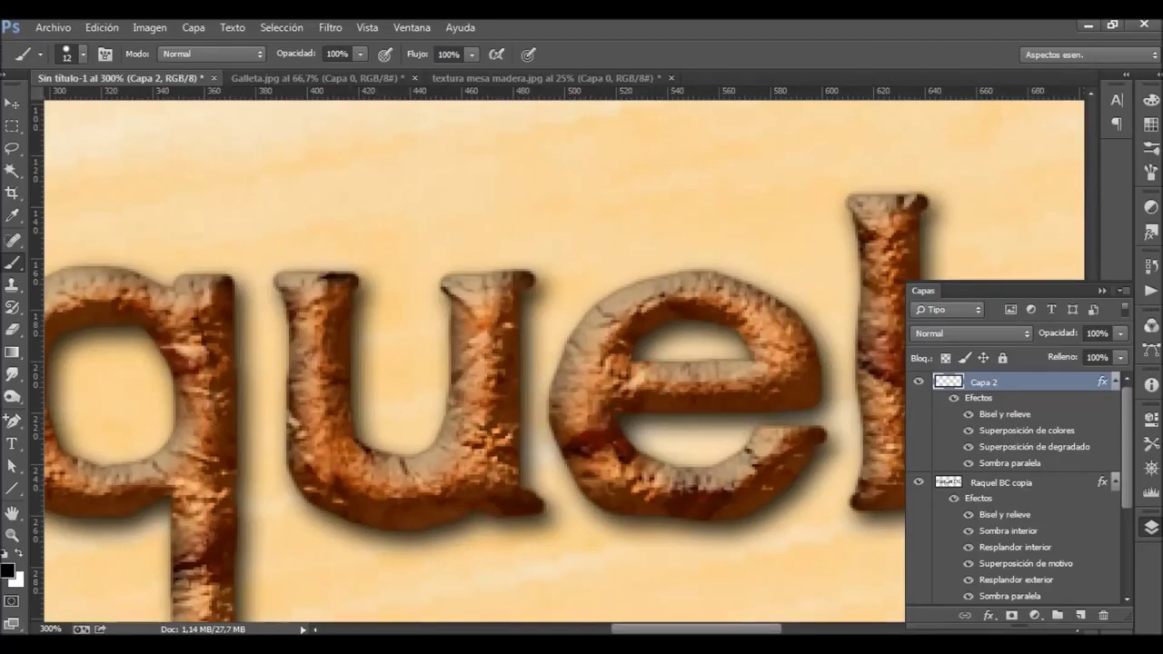
scroll(564, 363, left, 5)
Step: Test and undo a chip stroke, then recolour Capa 2's colour overlay dark brown
mouse_move(362, 373)
mouse_down()
mouse_move(386, 404)
mouse_move(375, 404)
mouse_up()
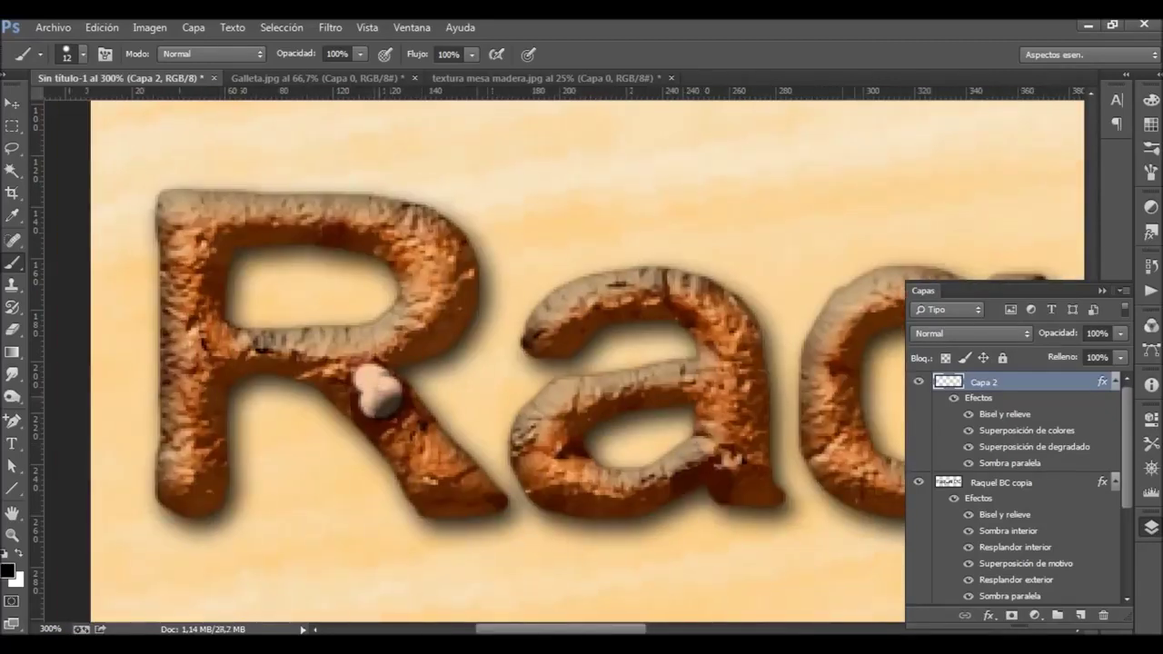
key(ctrl+z)
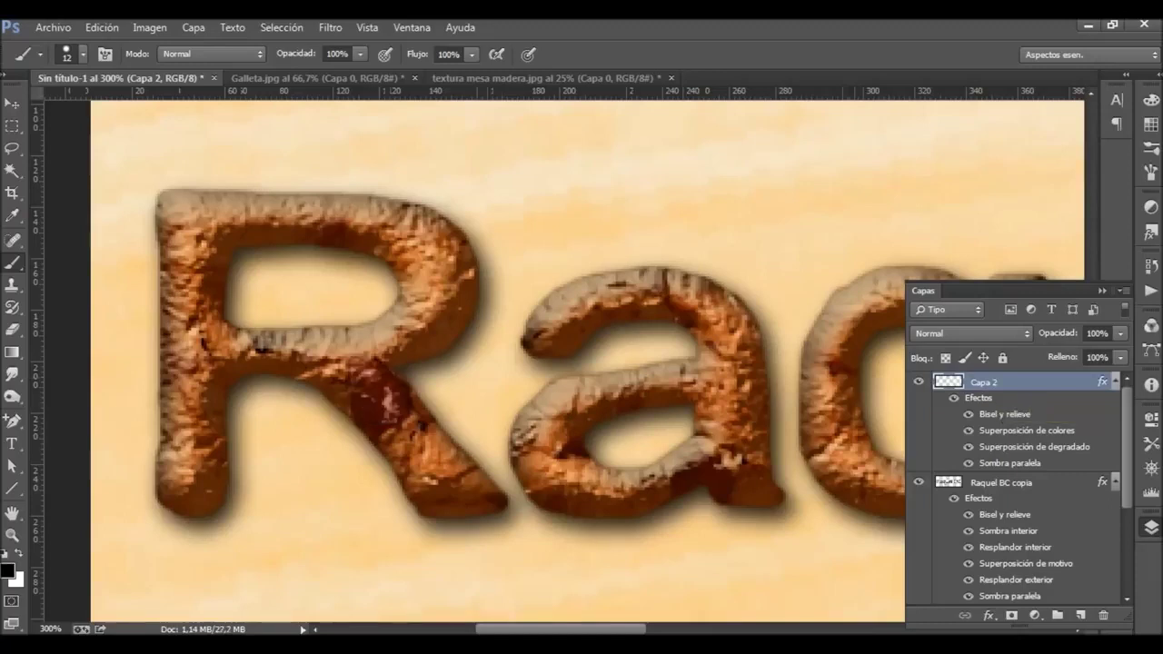
double_click(1044, 381)
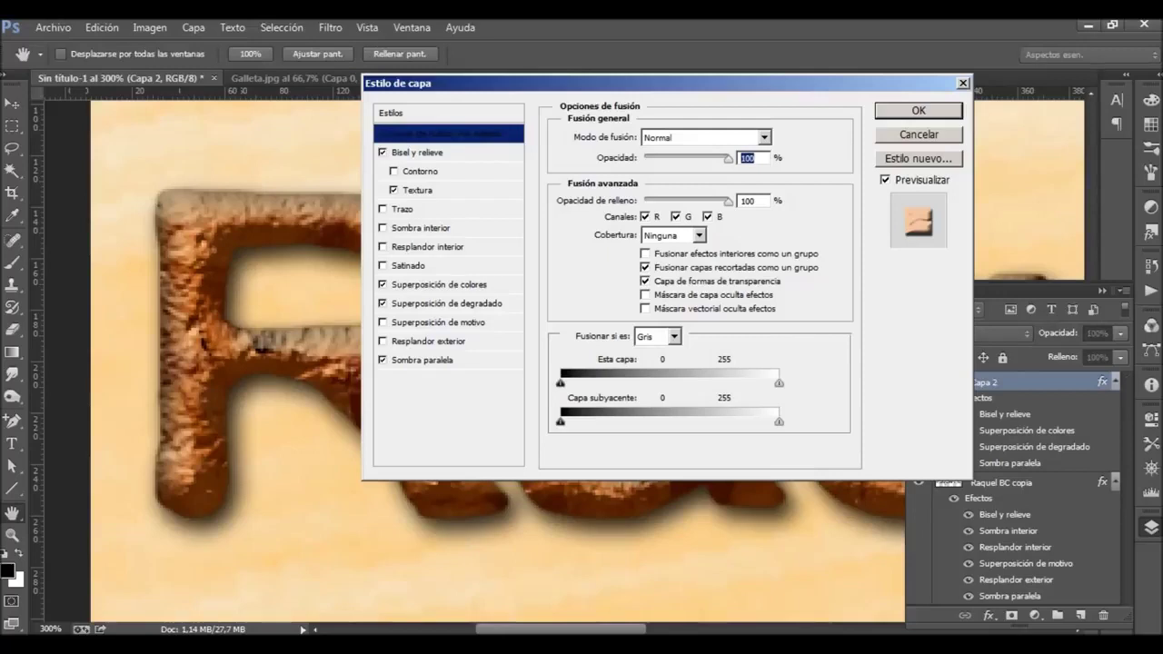
click(436, 246)
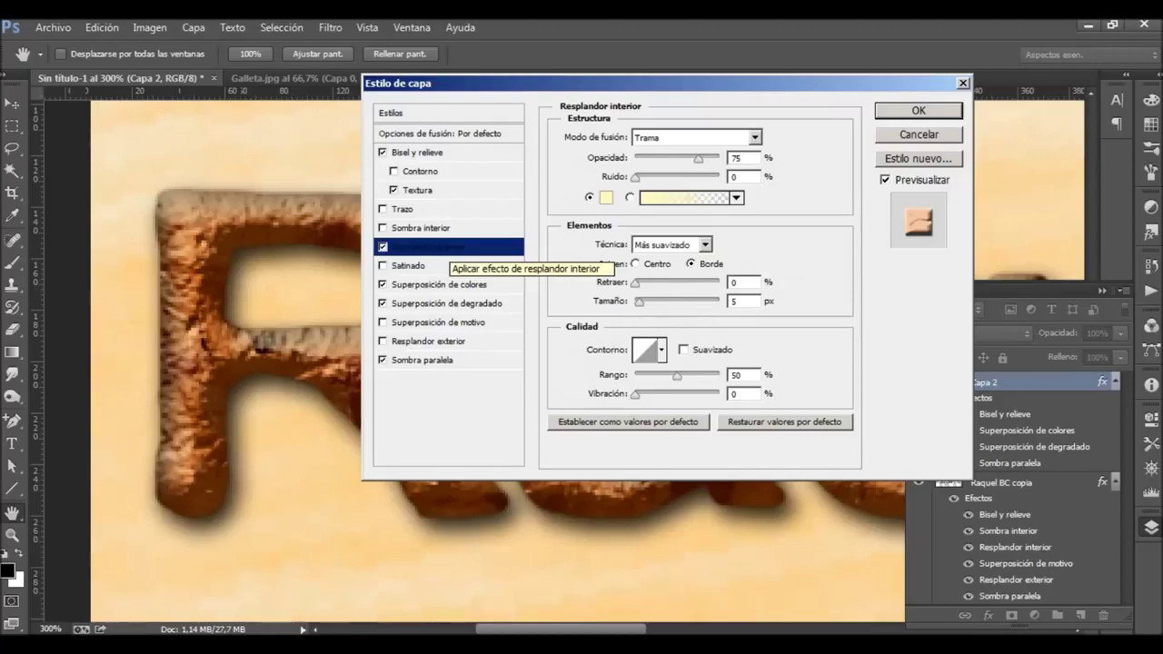
click(738, 157)
click(382, 246)
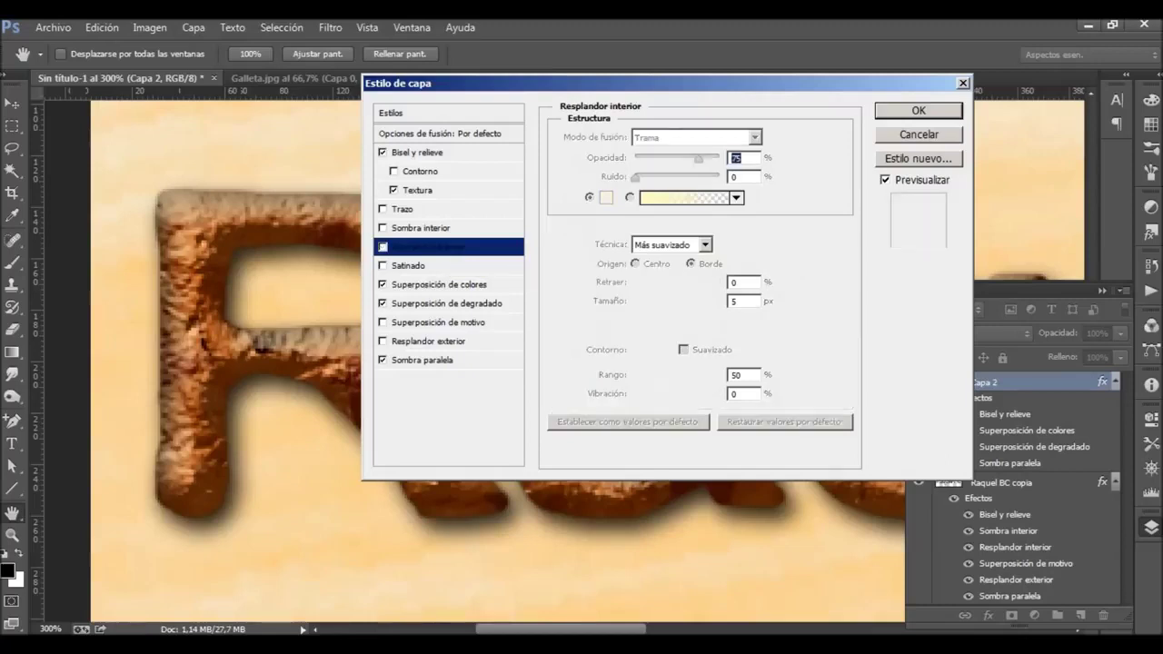
click(436, 284)
click(773, 137)
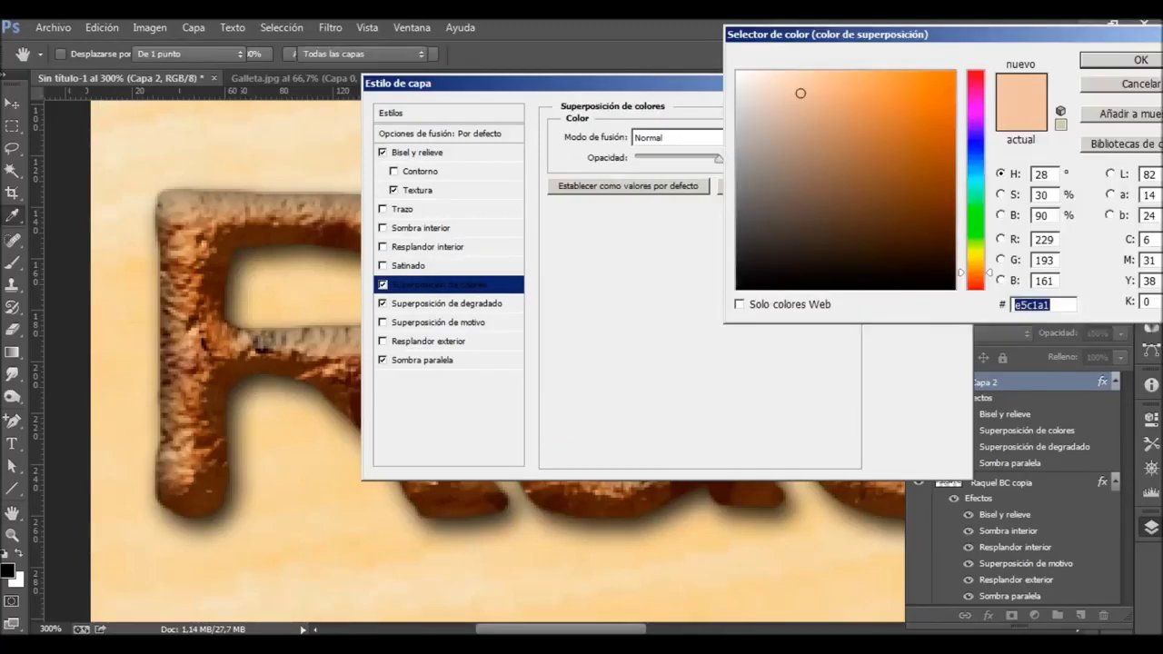
text(743e0d)
key(Return)
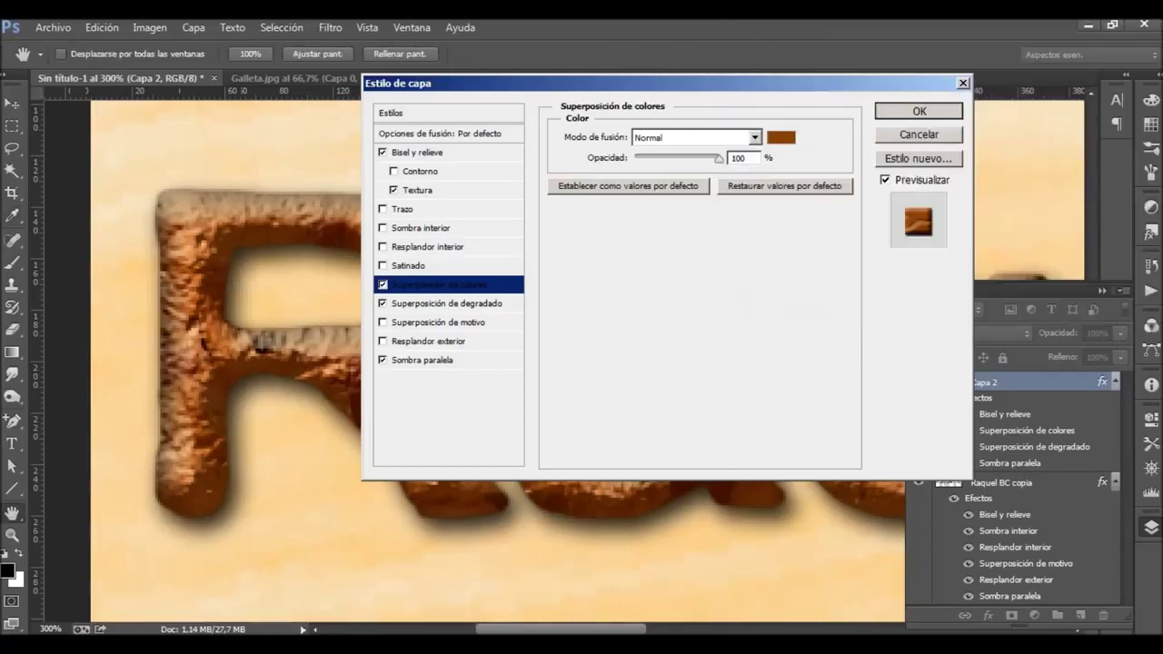
key(Return)
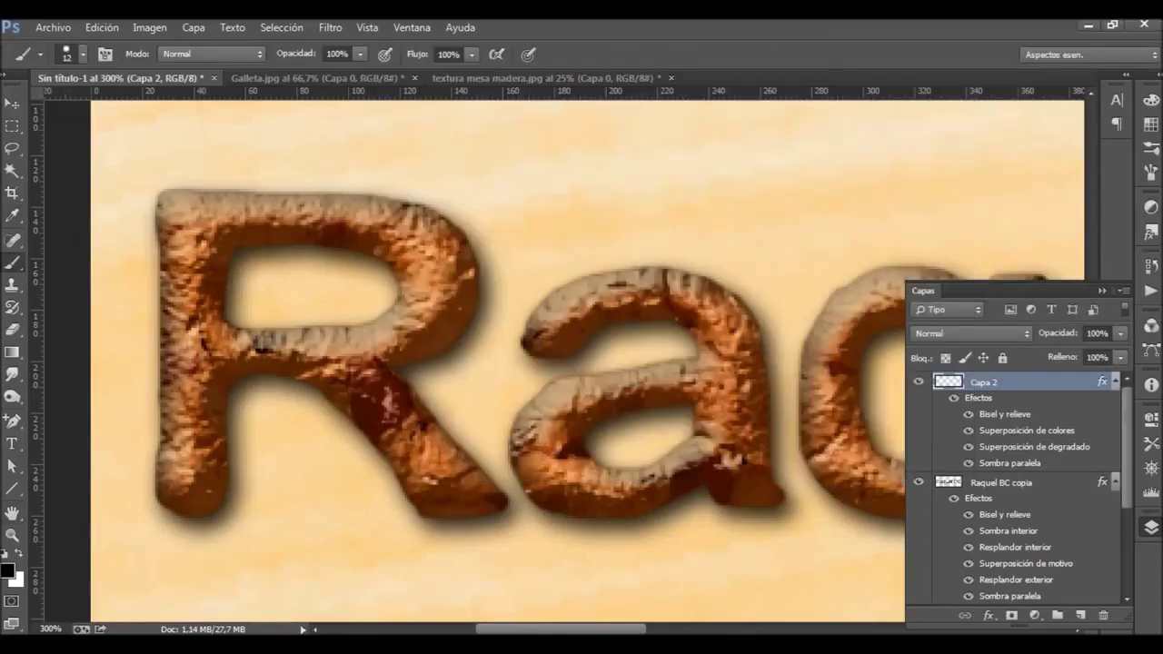
Step: Change Capa 2's colour overlay colour to 502a08
double_click(1045, 382)
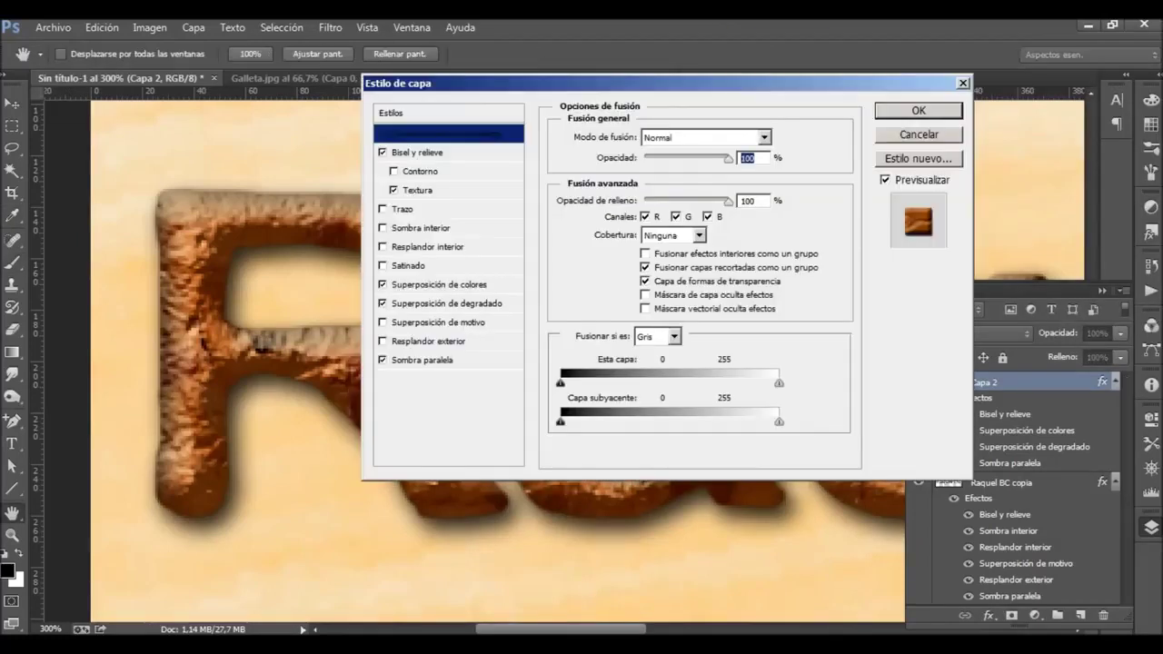
click(439, 284)
click(779, 137)
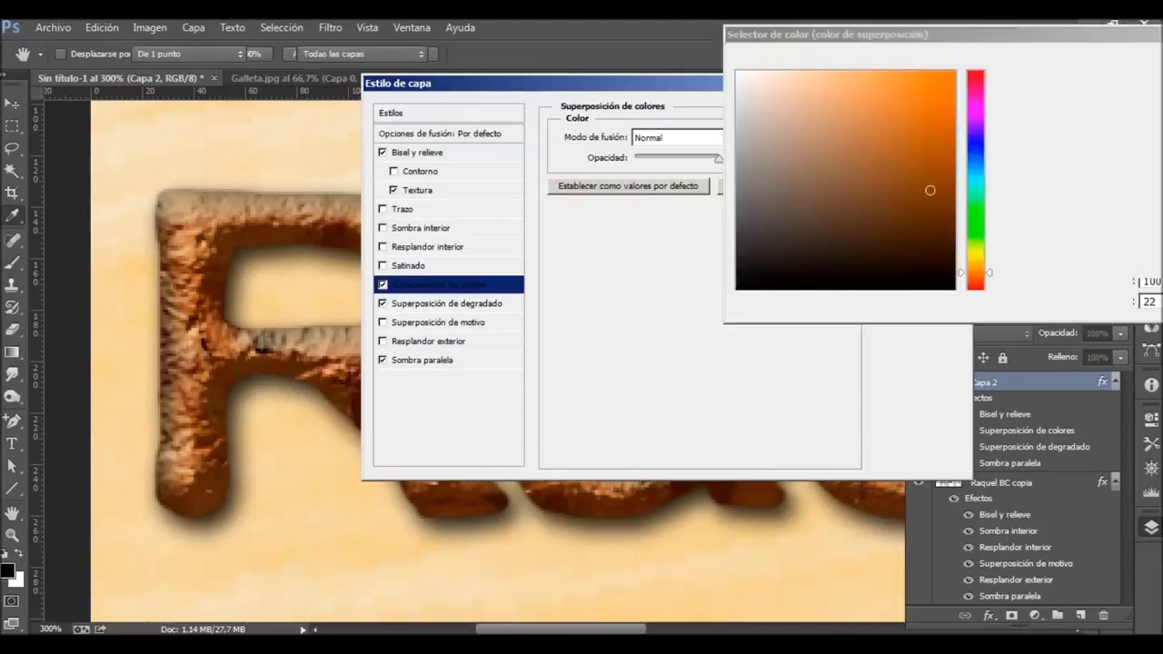
key(Return)
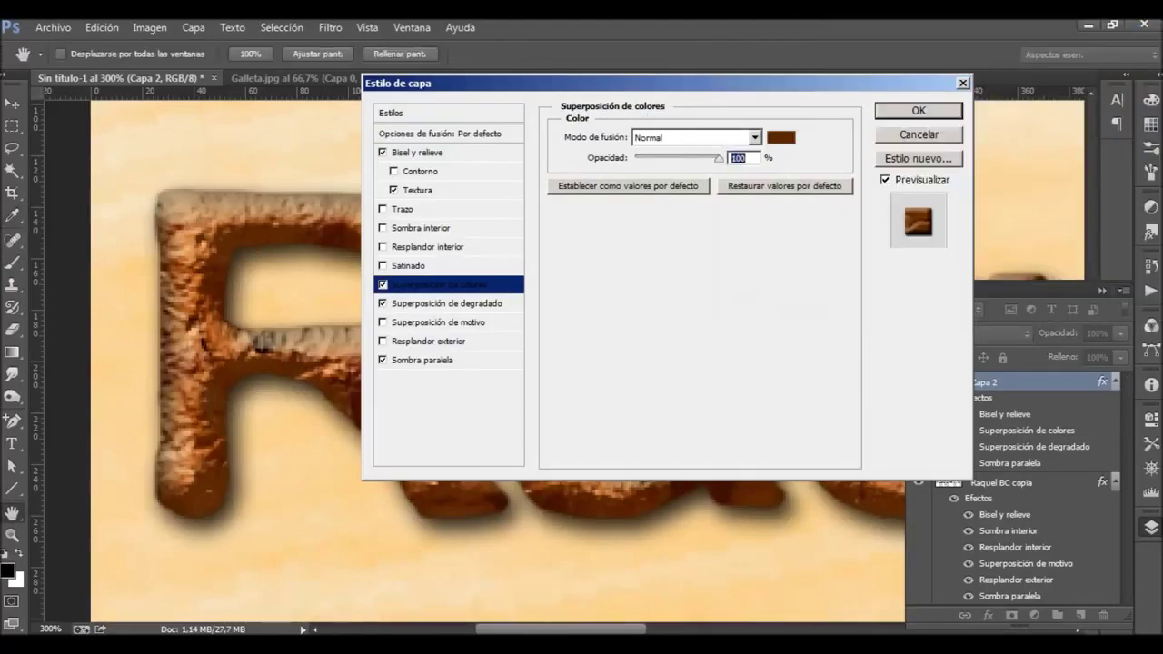
key(Return)
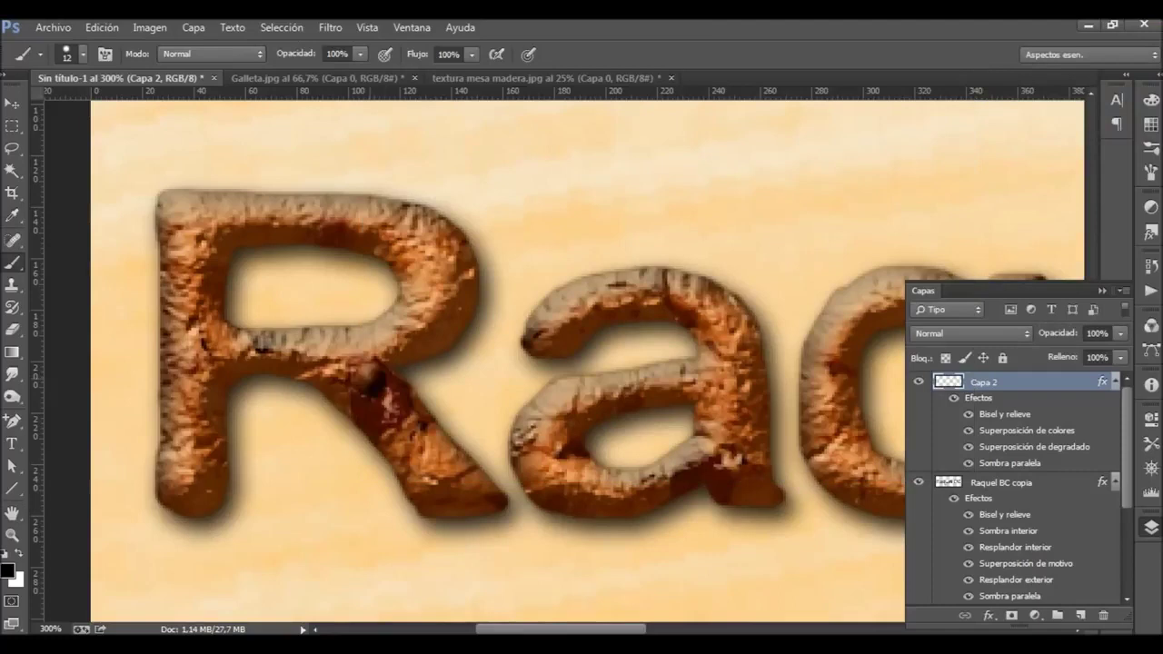
Step: After undoing another test chip, switch Capa 2's overlay to a brighter red-brown
drag(394, 407, 359, 392)
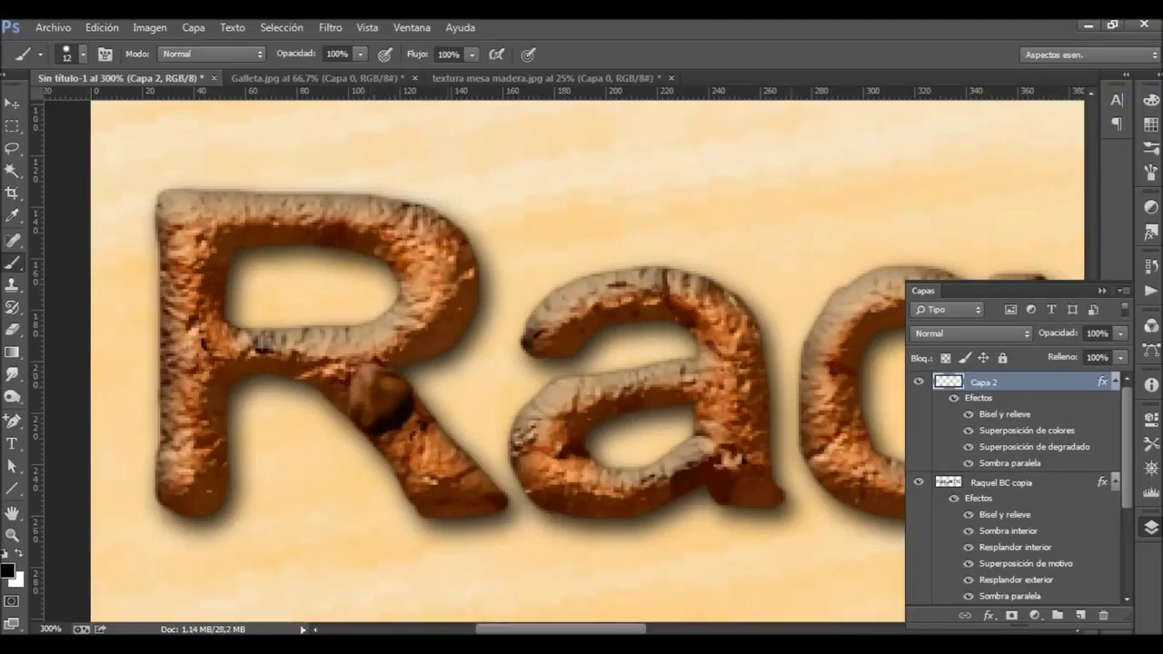
key(ctrl+z)
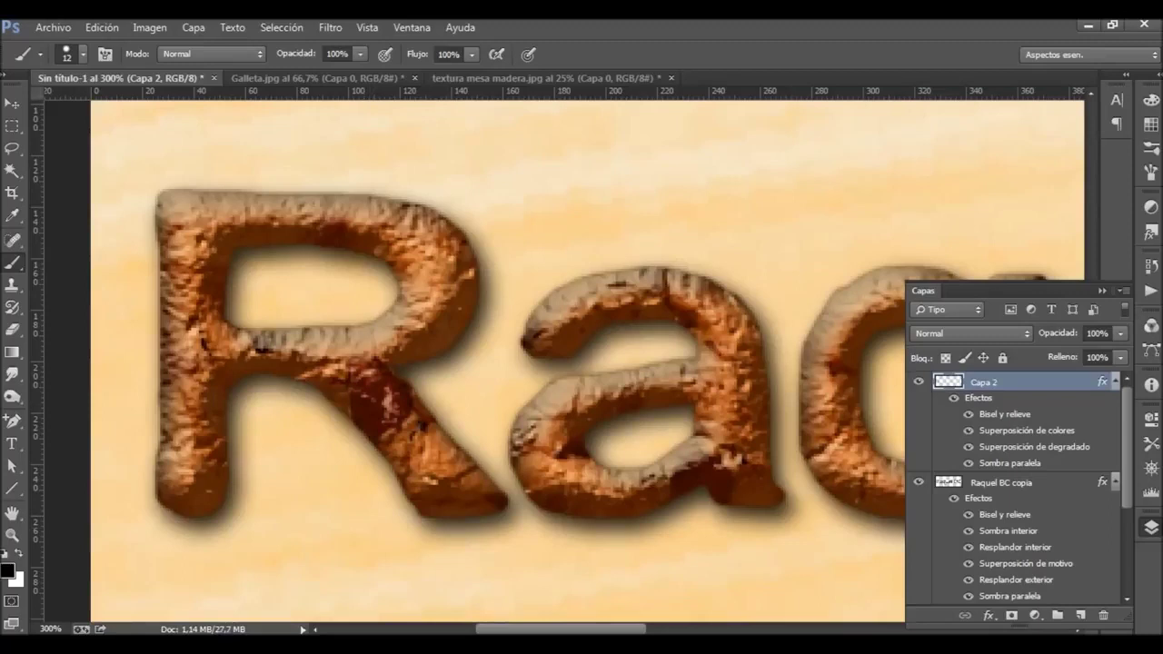
double_click(1045, 381)
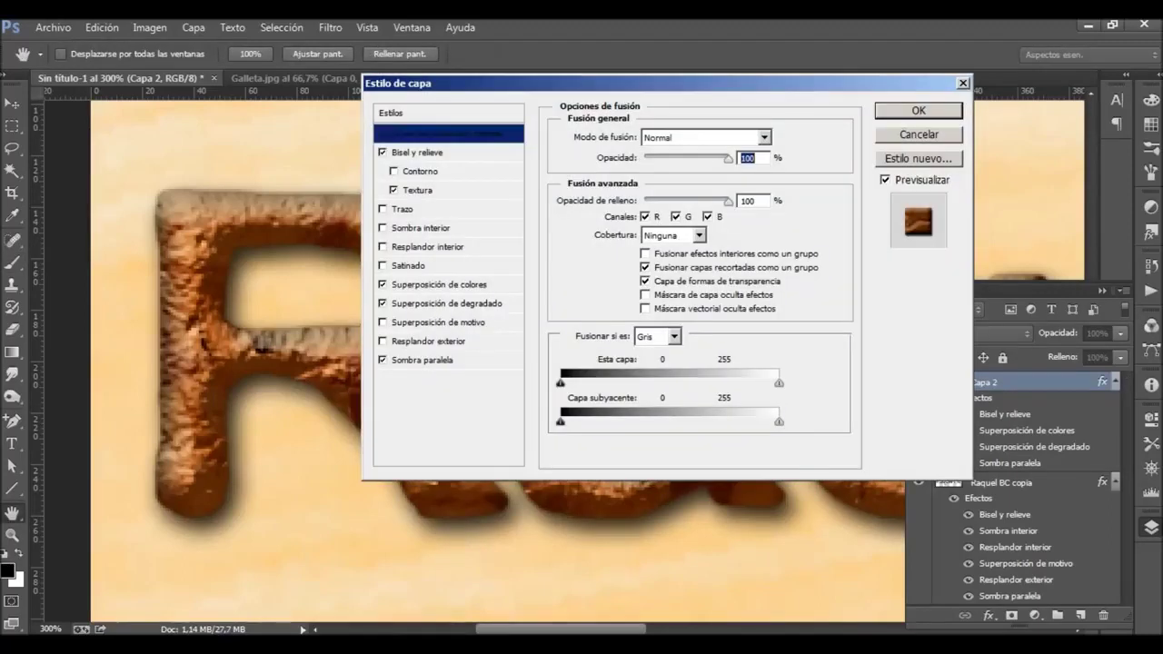
click(439, 285)
click(780, 137)
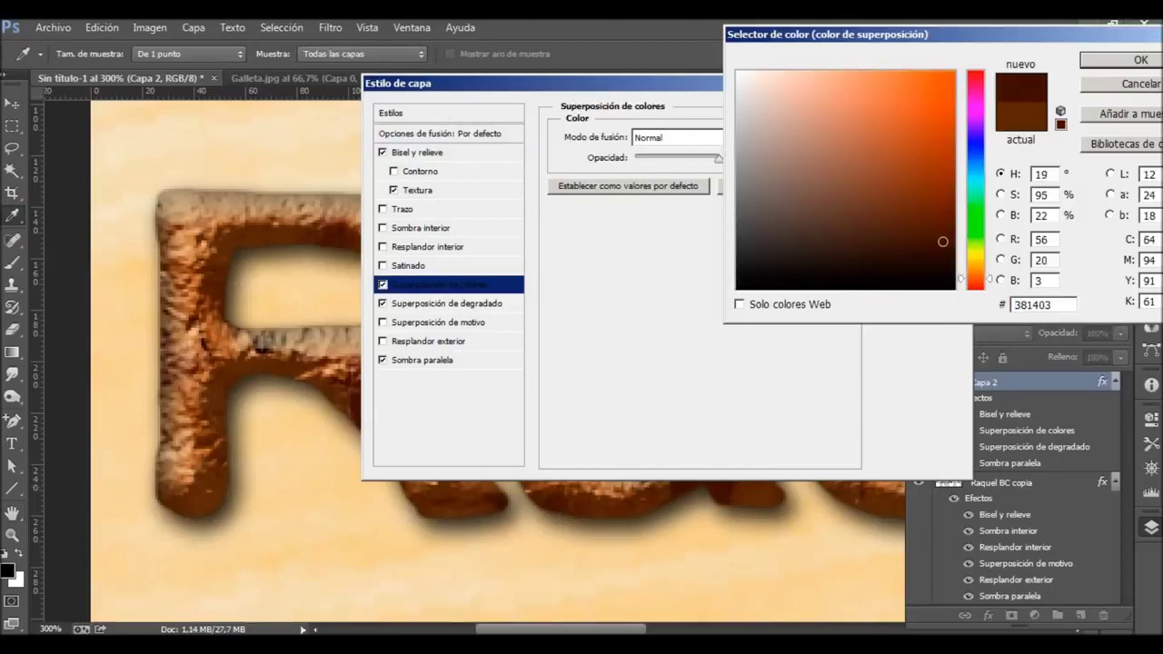
click(1140, 59)
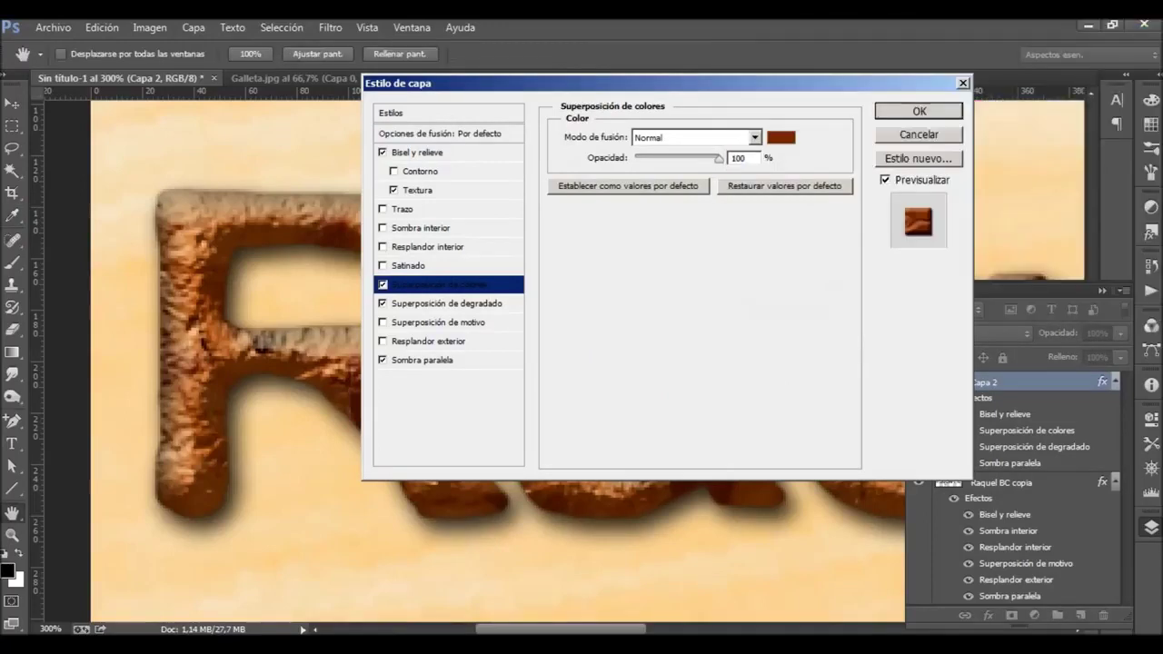
key(Return)
Step: Set the brush size to 7 px
click(83, 53)
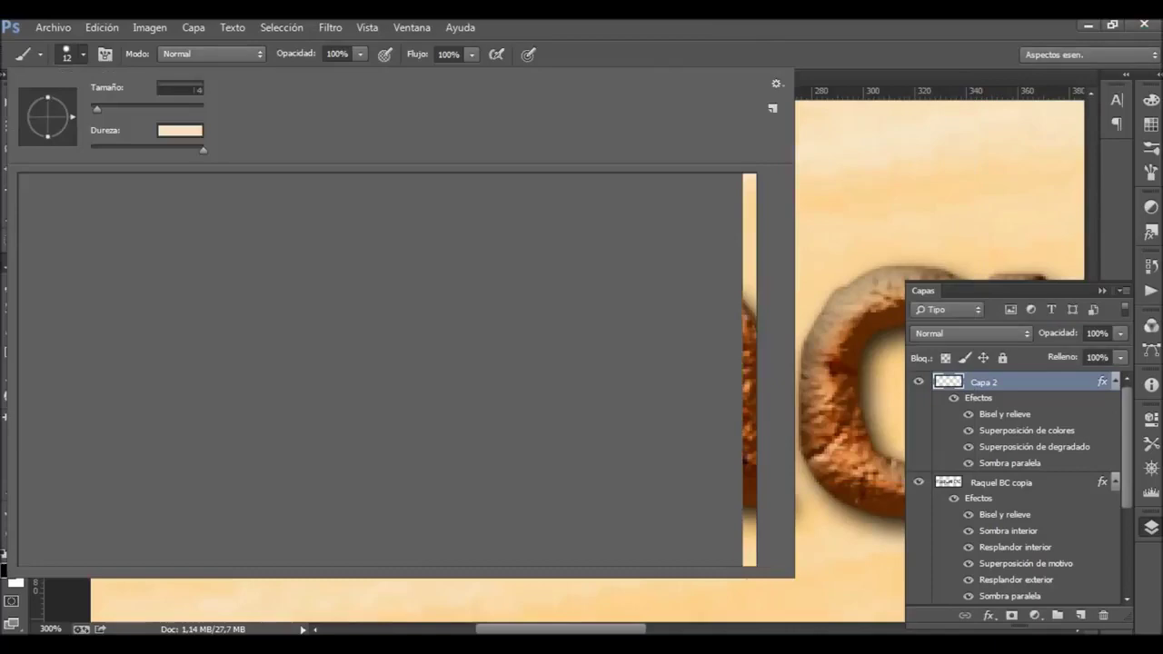
text(7)
key(Return)
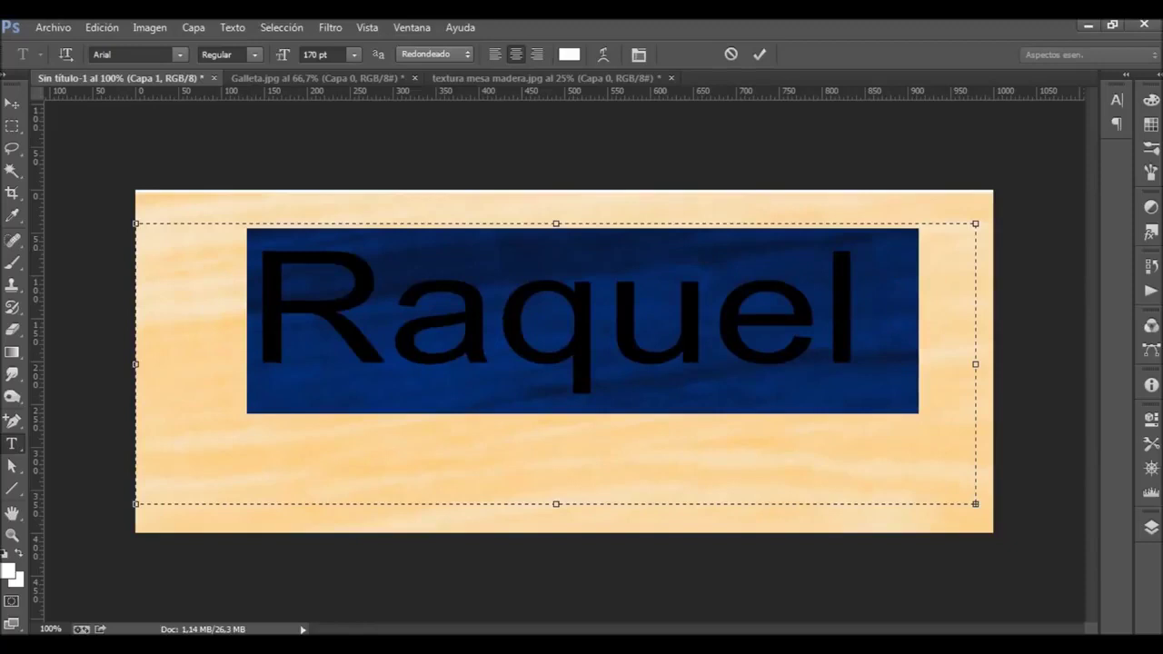
Step: Resize the Raquel BC text to 150 pt and nudge it lower on the banner
click(320, 55)
text(150)
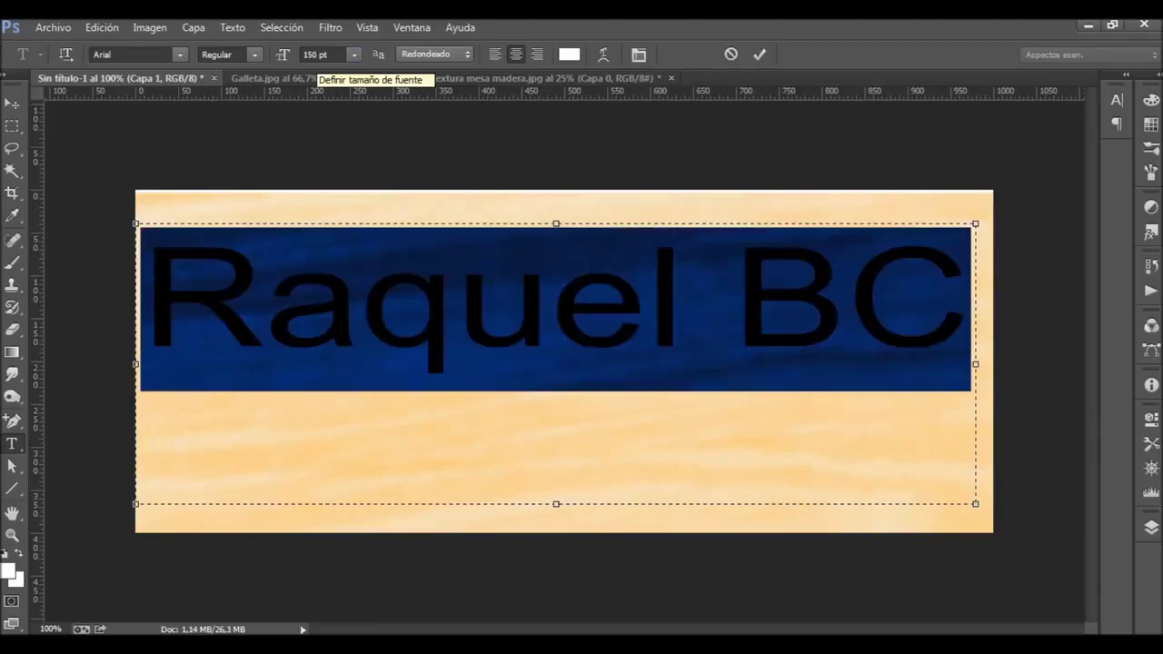
click(759, 55)
key(v)
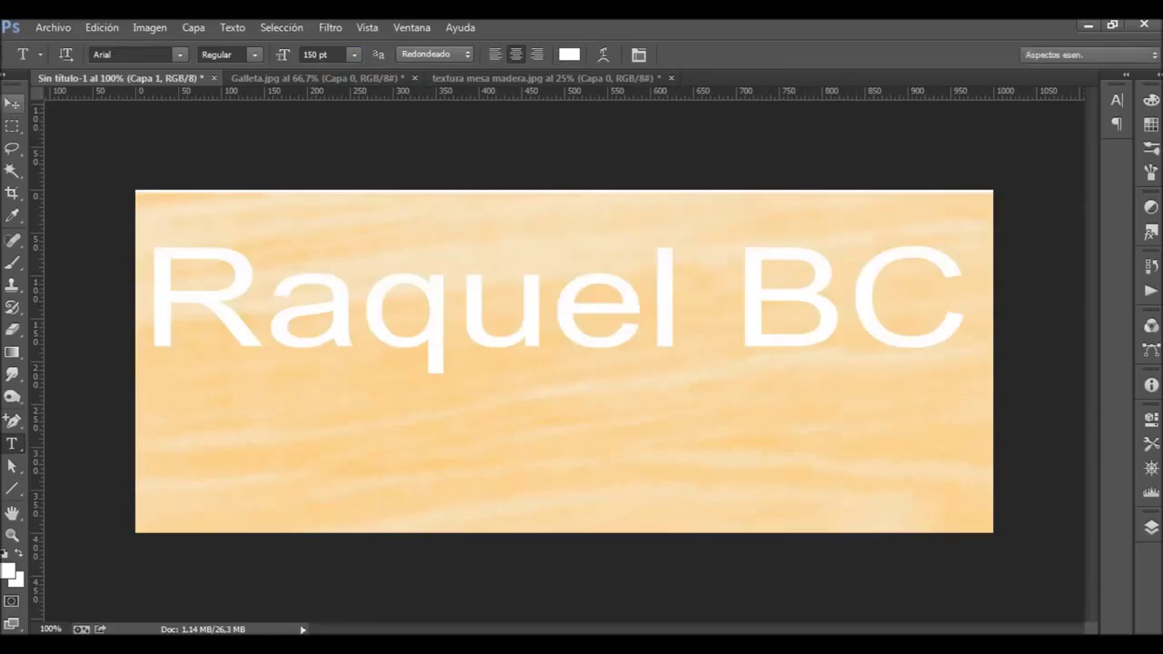
key(shift+Down)
key(shift+Down)
key(shift+Down)
key(shift+Down)
key(shift+Down)
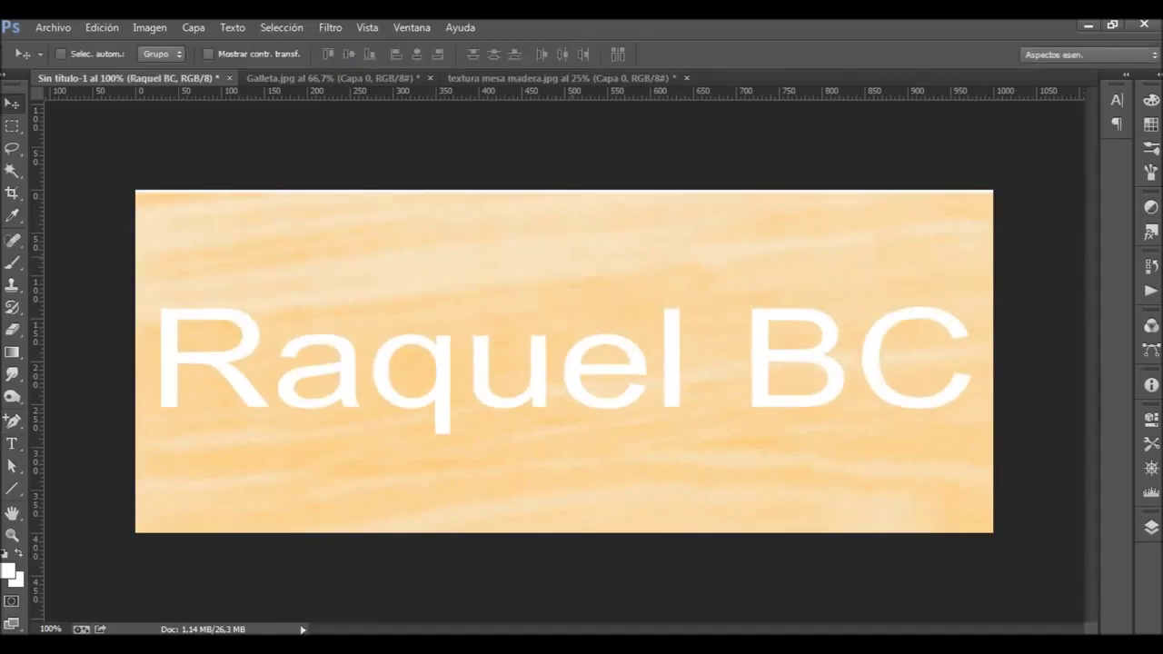
Step: In the Capas panel, edit the Raquel BC layer name but keep it unchanged
click(1152, 527)
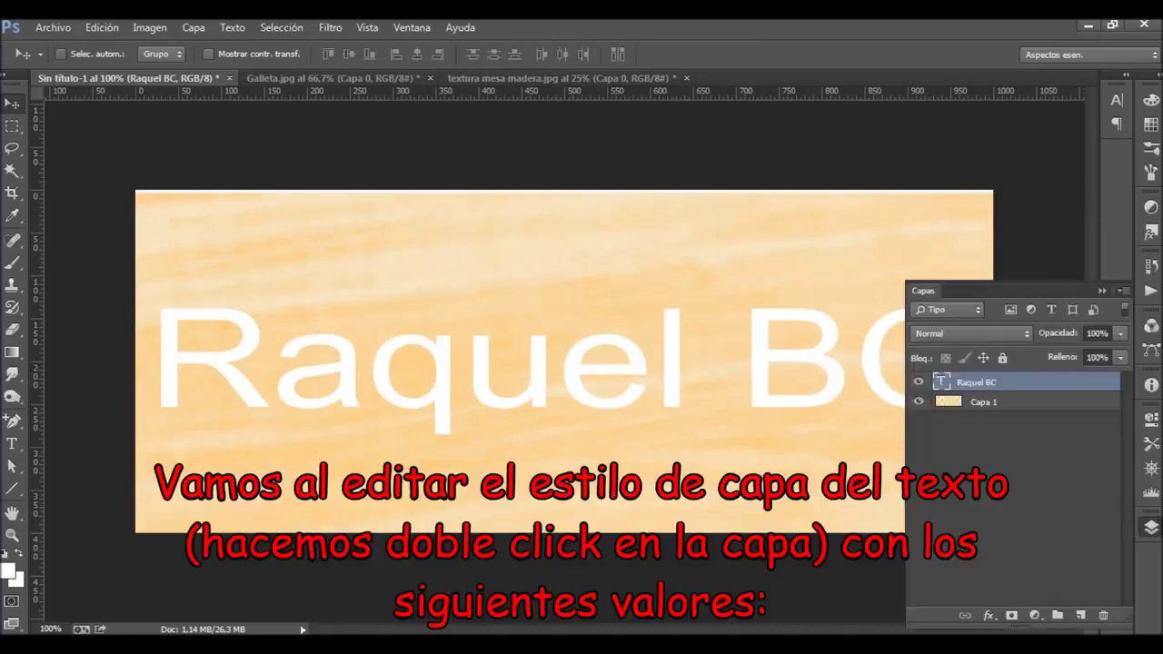
double_click(985, 383)
key(Return)
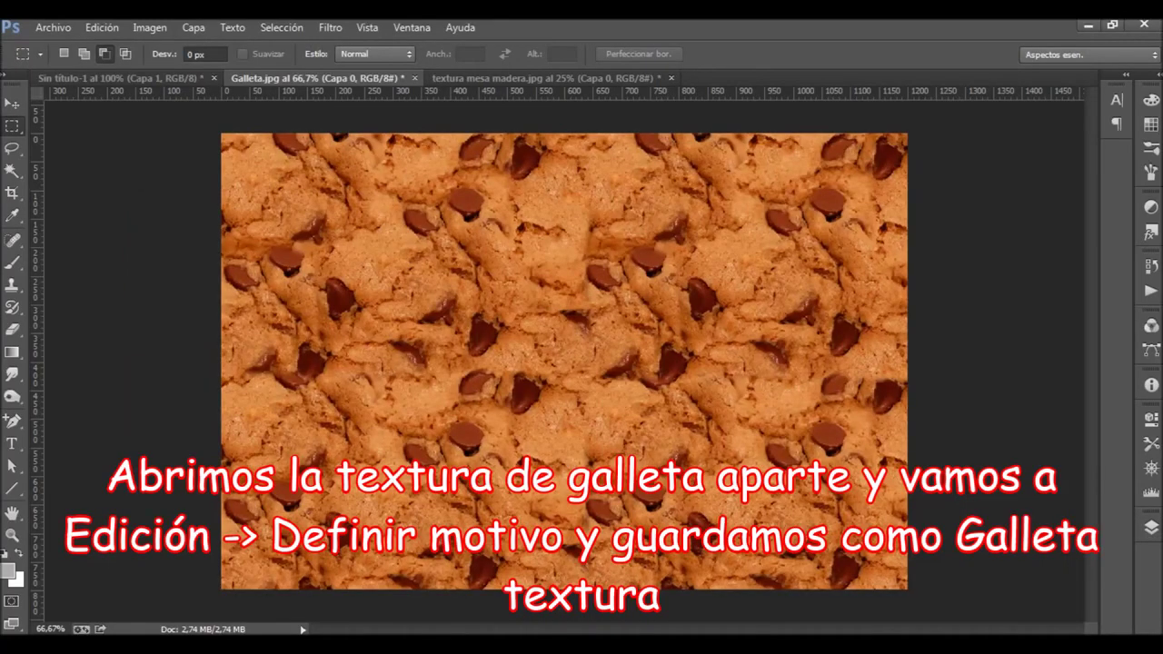
Step: Define Galleta.jpg as pattern 'Galleta textura', then return to the wood banner document
key(ctrl+a)
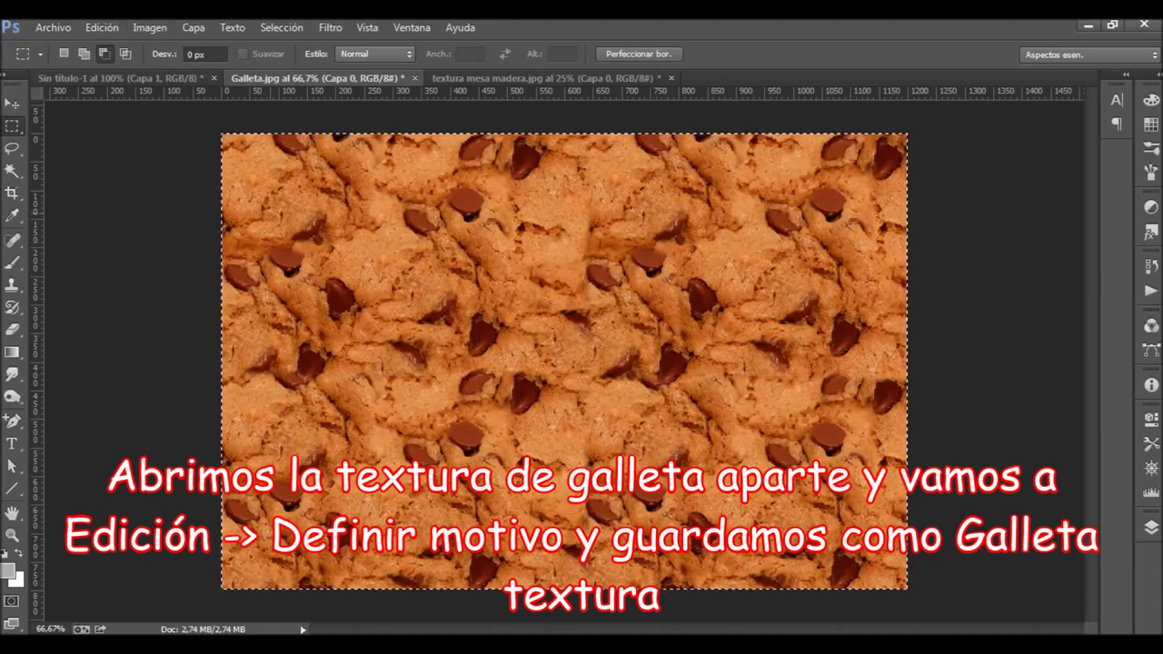
right_click(299, 217)
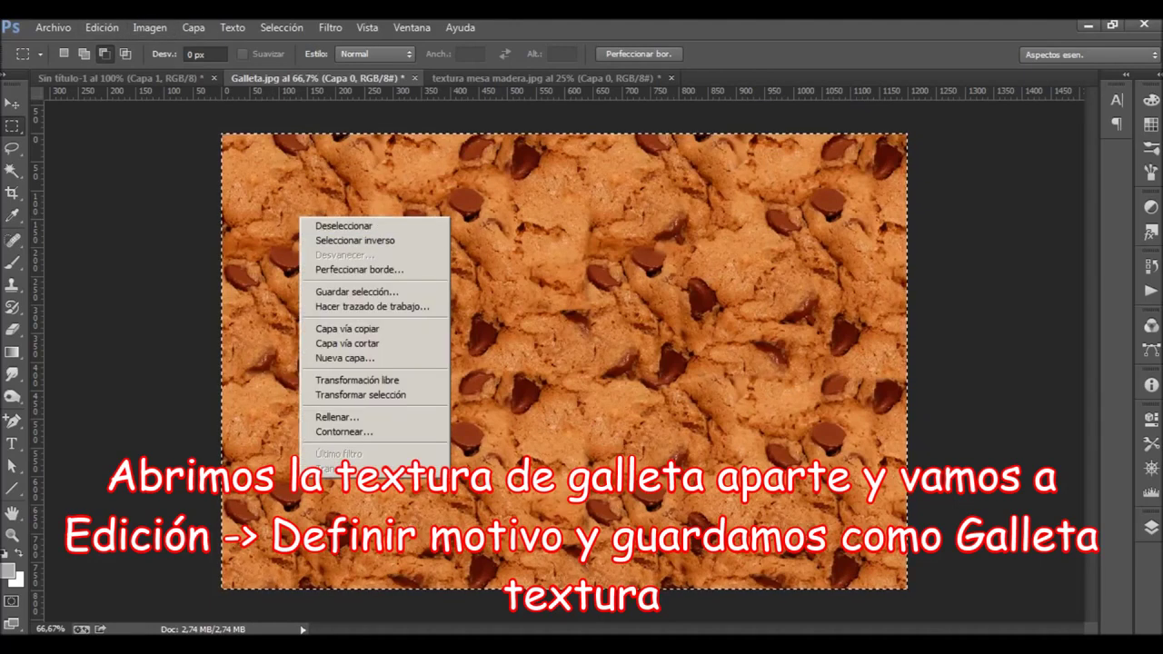
click(344, 225)
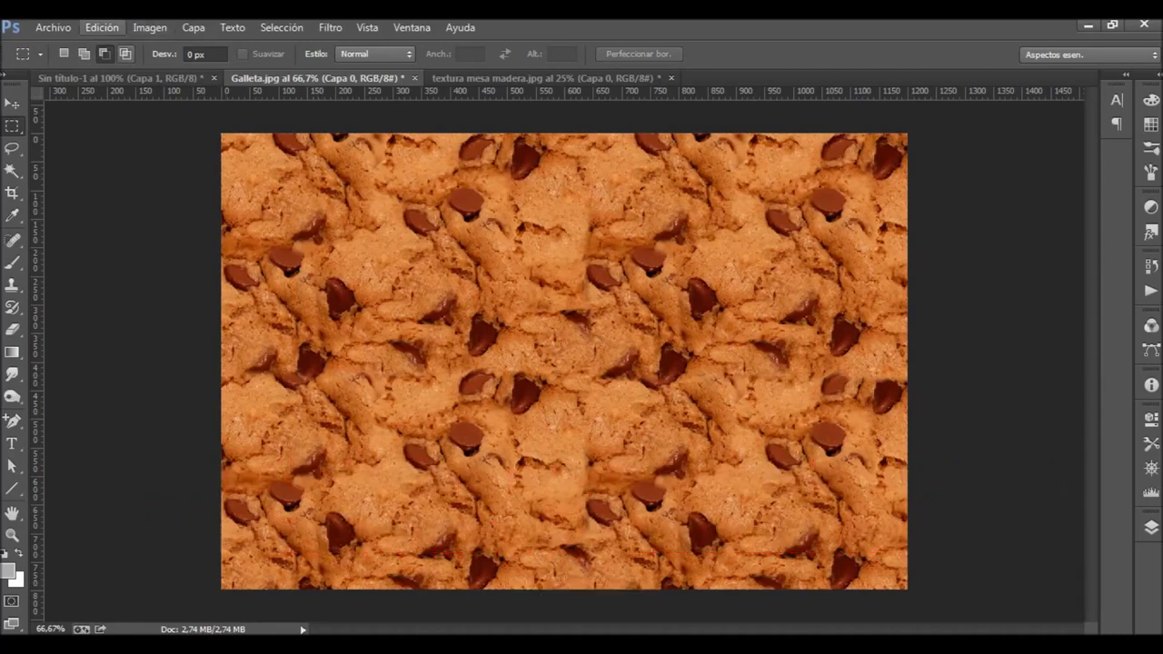
click(101, 27)
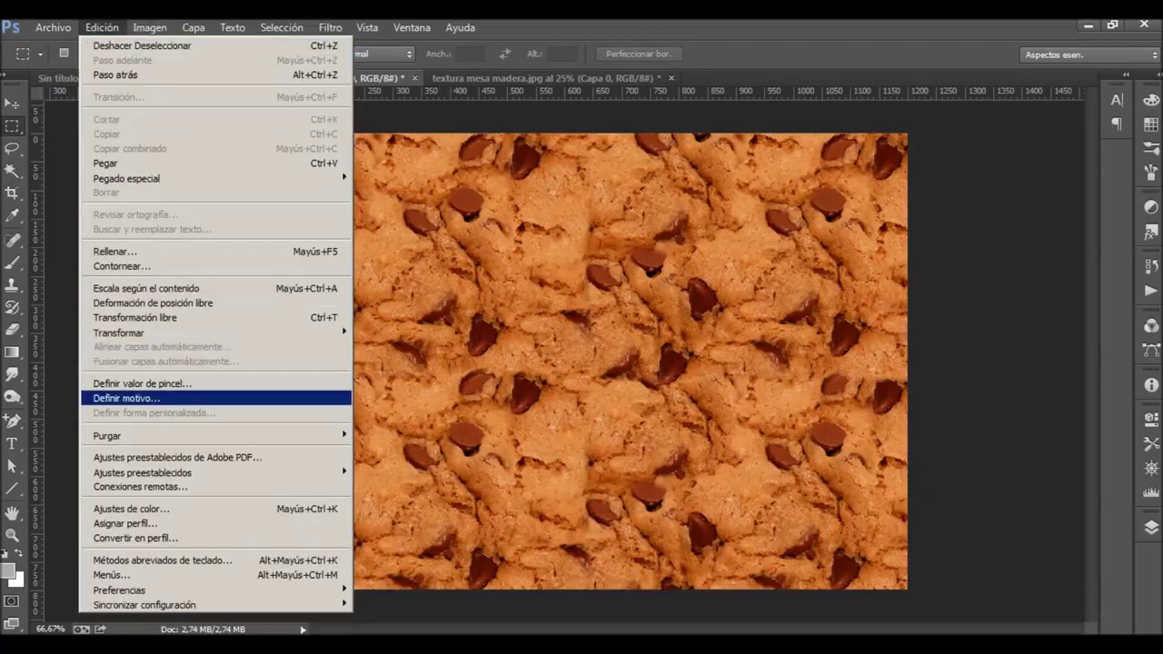
click(126, 398)
text(Galleta textura)
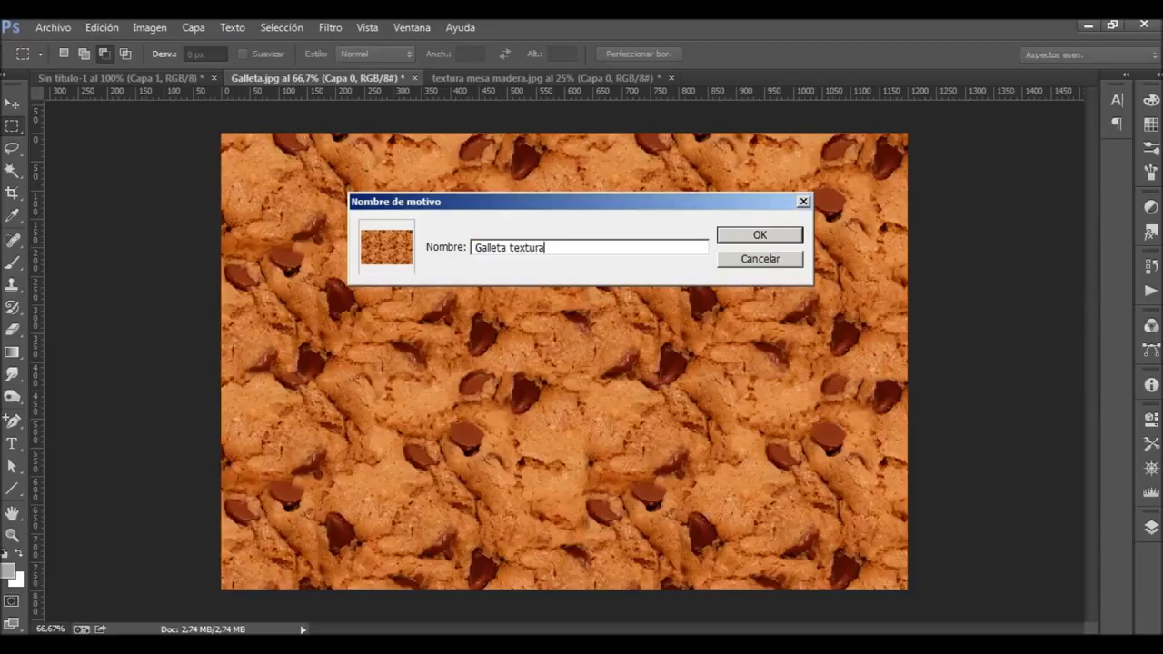
key(Return)
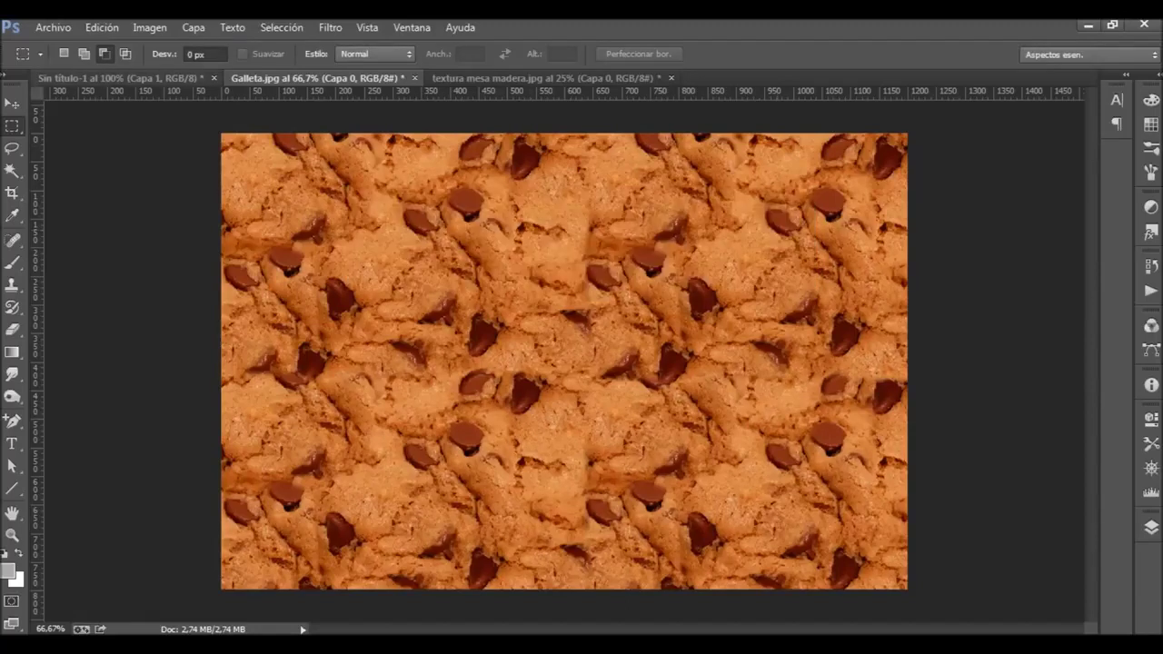
key(ctrl+shift+Tab)
Step: Set the text colour to white and draw a text box across the wood banner
key(t)
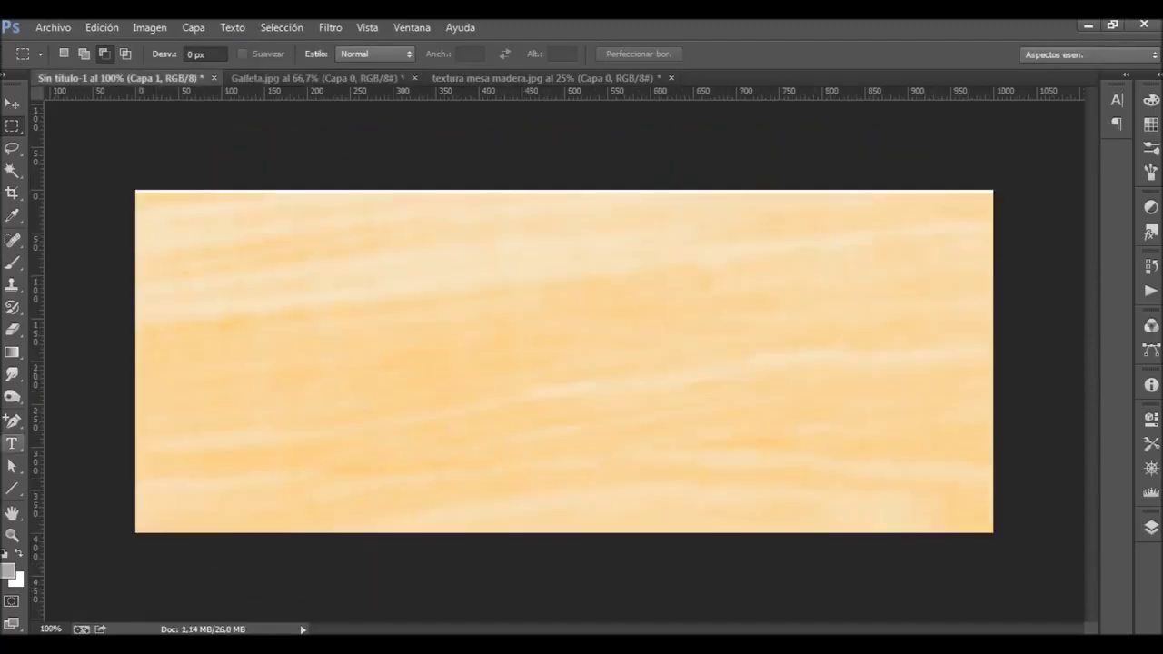
key(m)
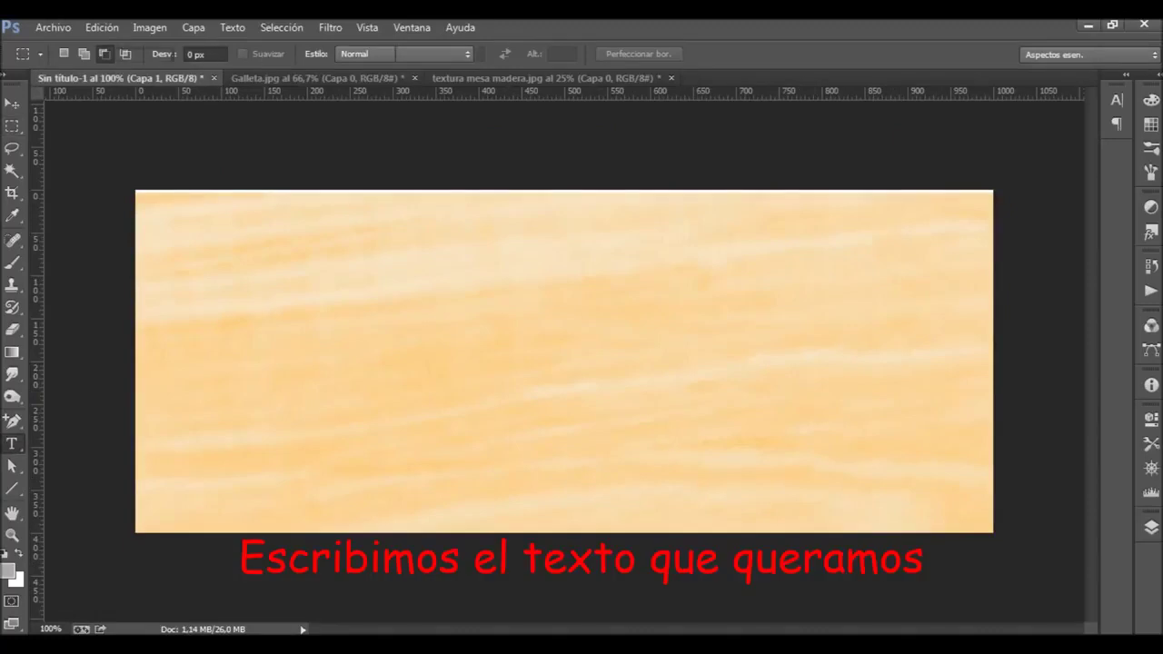
key(t)
click(9, 571)
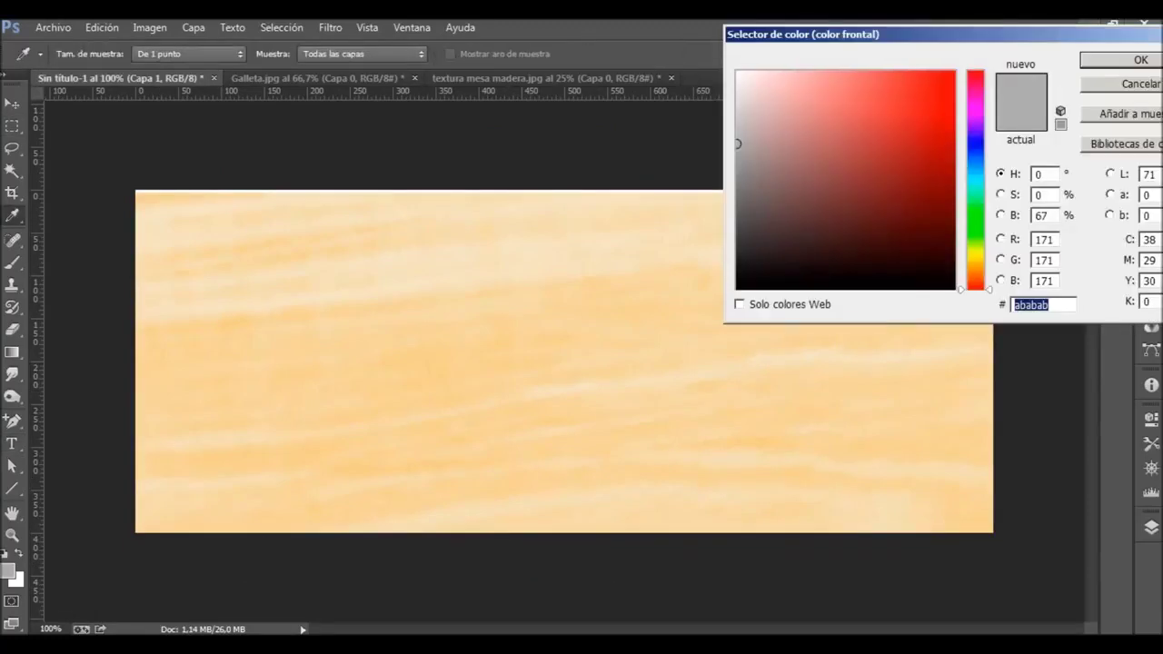
key(Return)
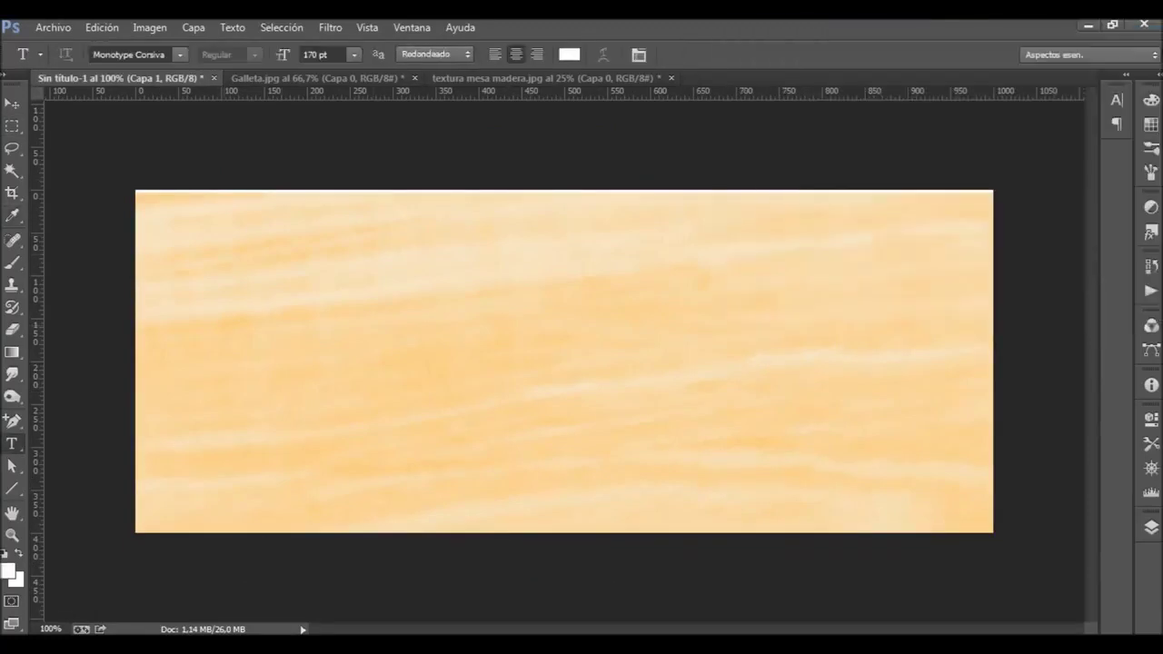
drag(136, 222, 976, 518)
Step: Type 'Raquel BC', select the text, and bring up the font list
text(R)
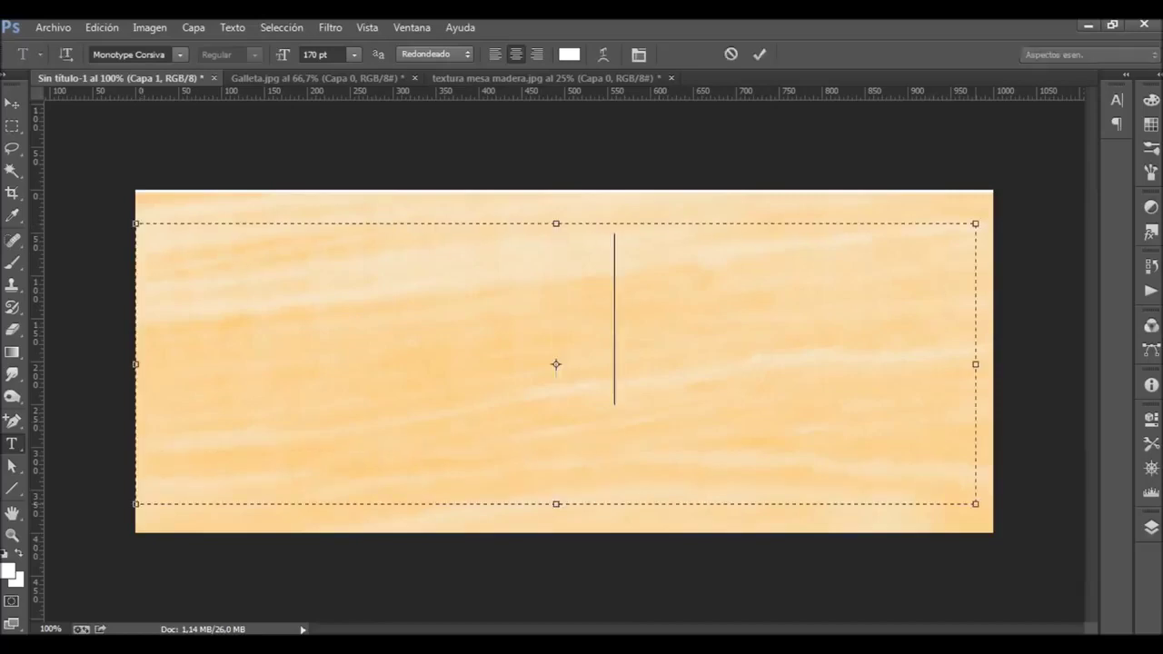
text(aquel)
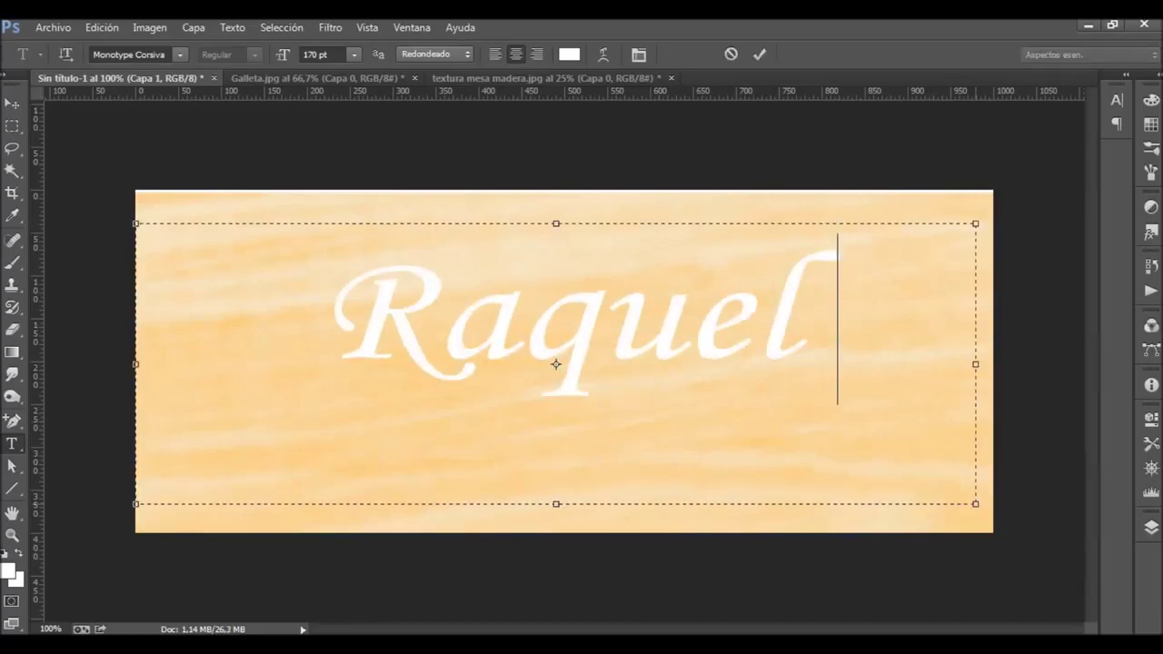
text( BC)
key(ctrl+Left)
key(ctrl+Left)
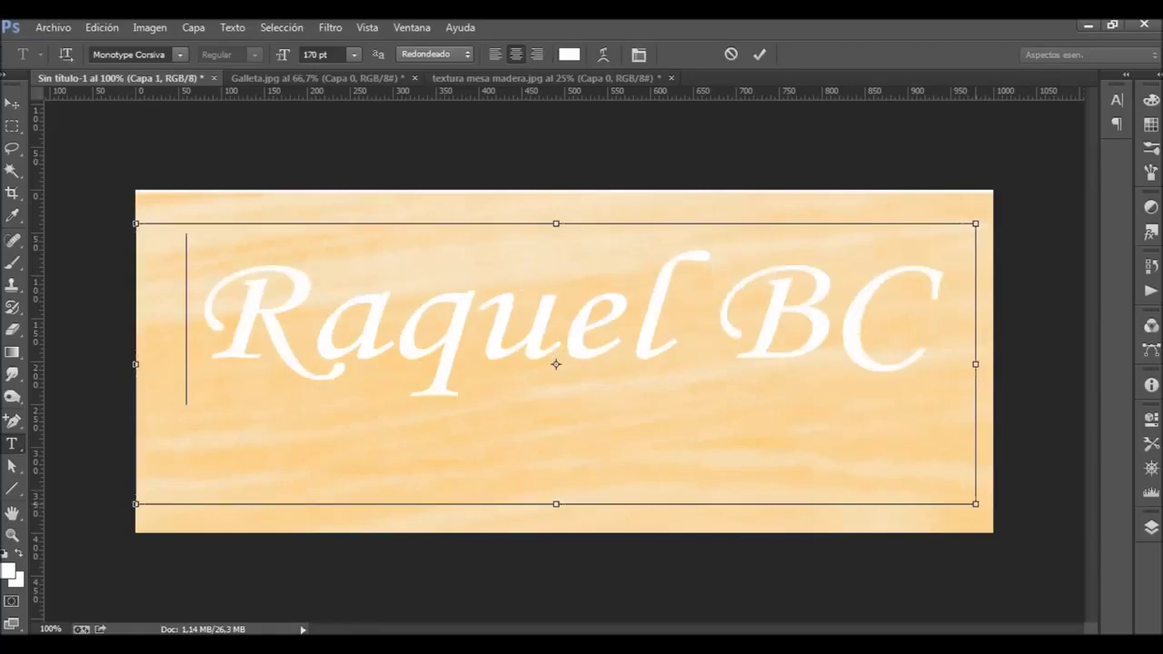
key(End)
key(shift+Left)
key(shift+Left)
key(shift+Left)
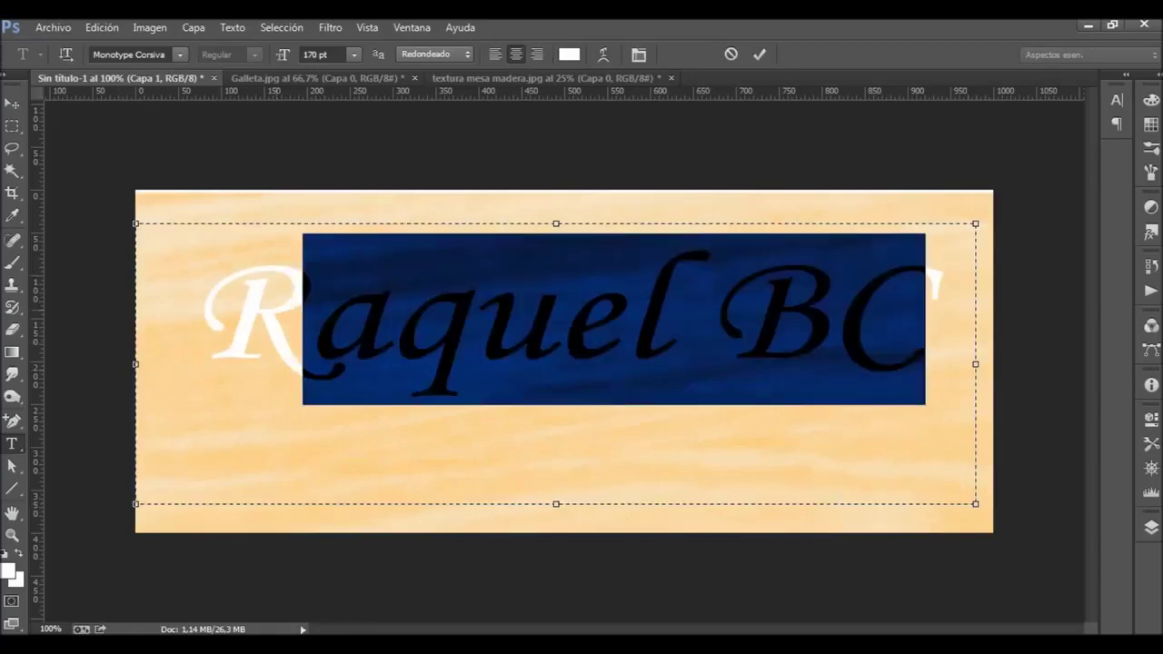
key(shift+Left)
click(180, 55)
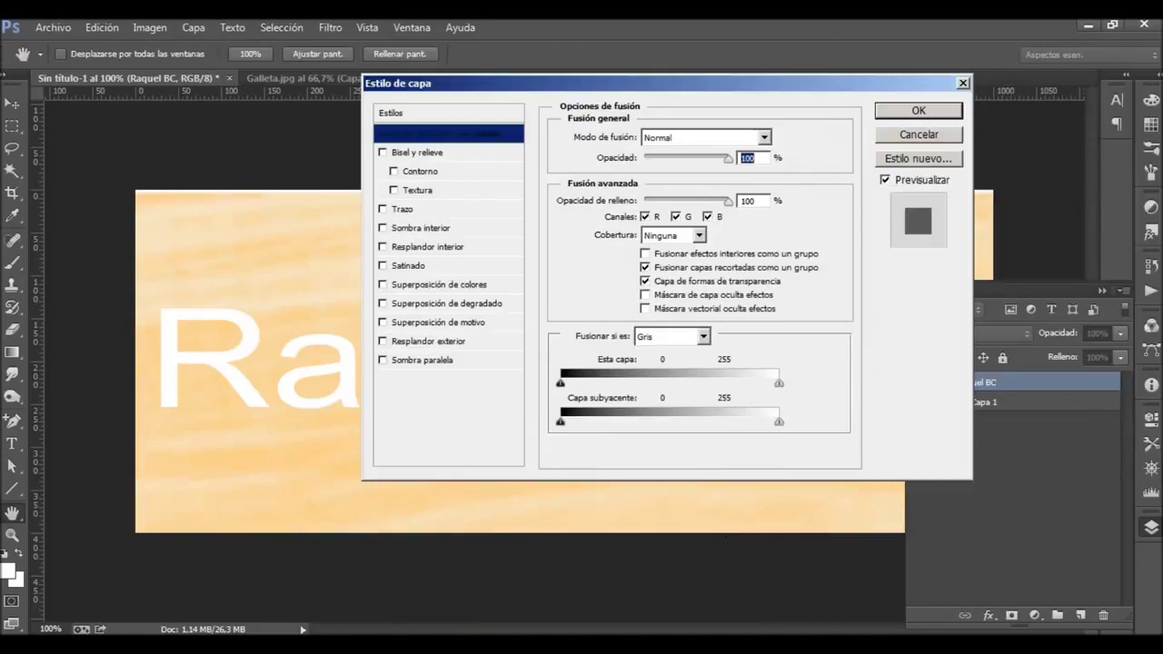
Step: Add a Galleta textura pattern overlay to the text at 50% scale
click(382, 322)
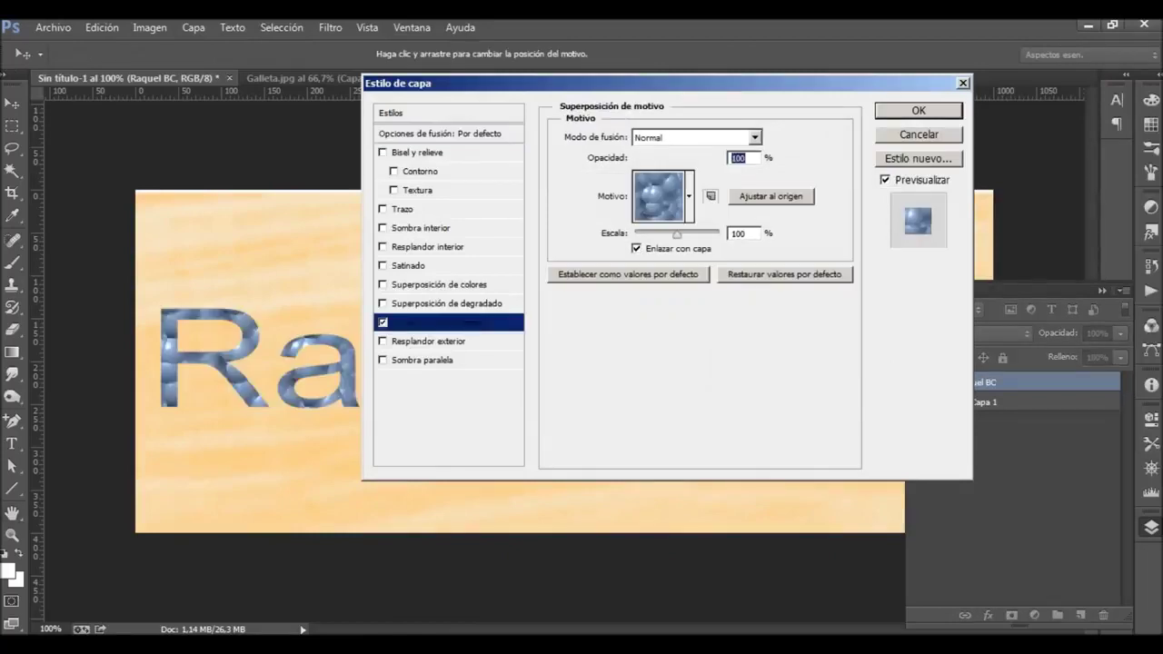
click(689, 196)
click(633, 302)
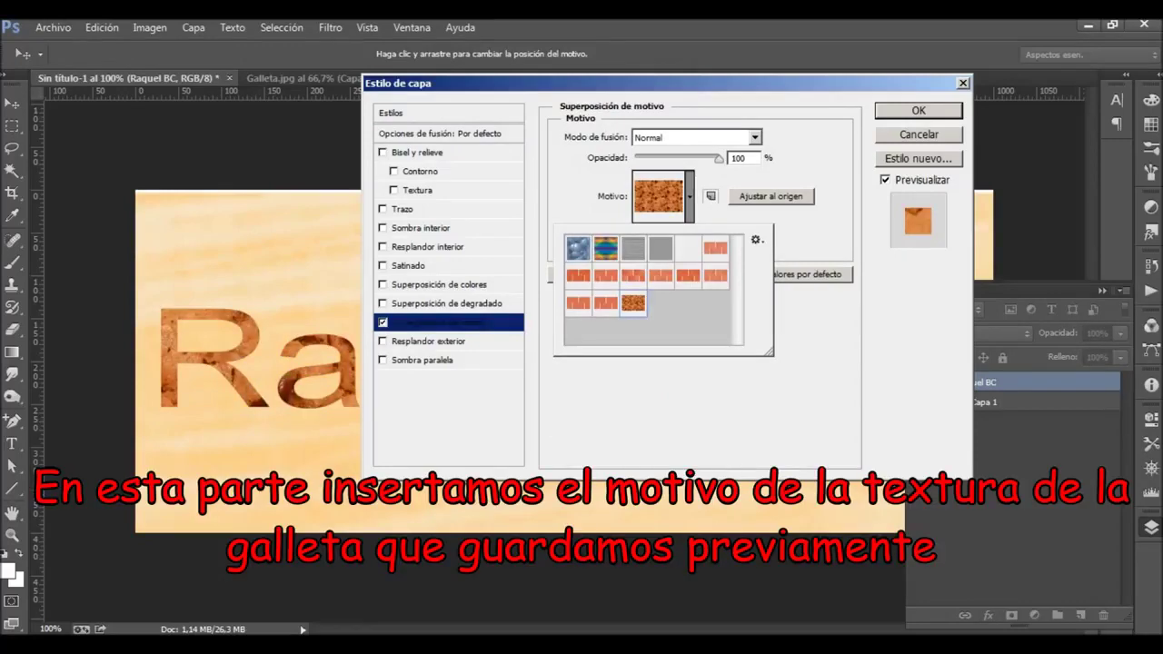
key(Return)
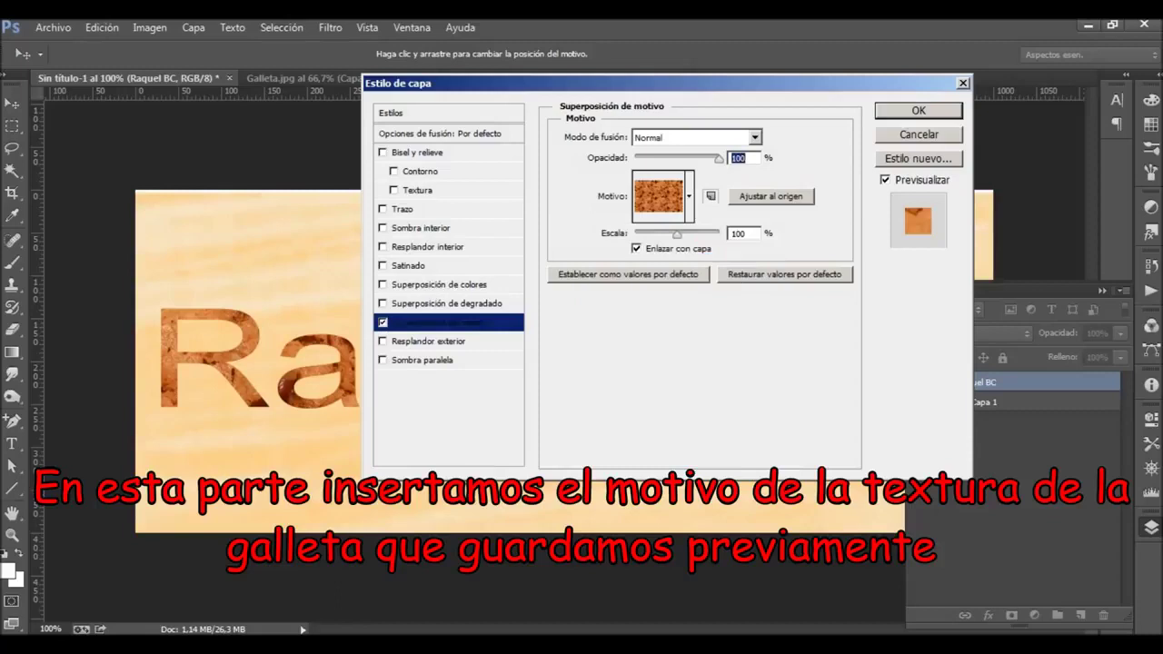
double_click(738, 234)
text(50)
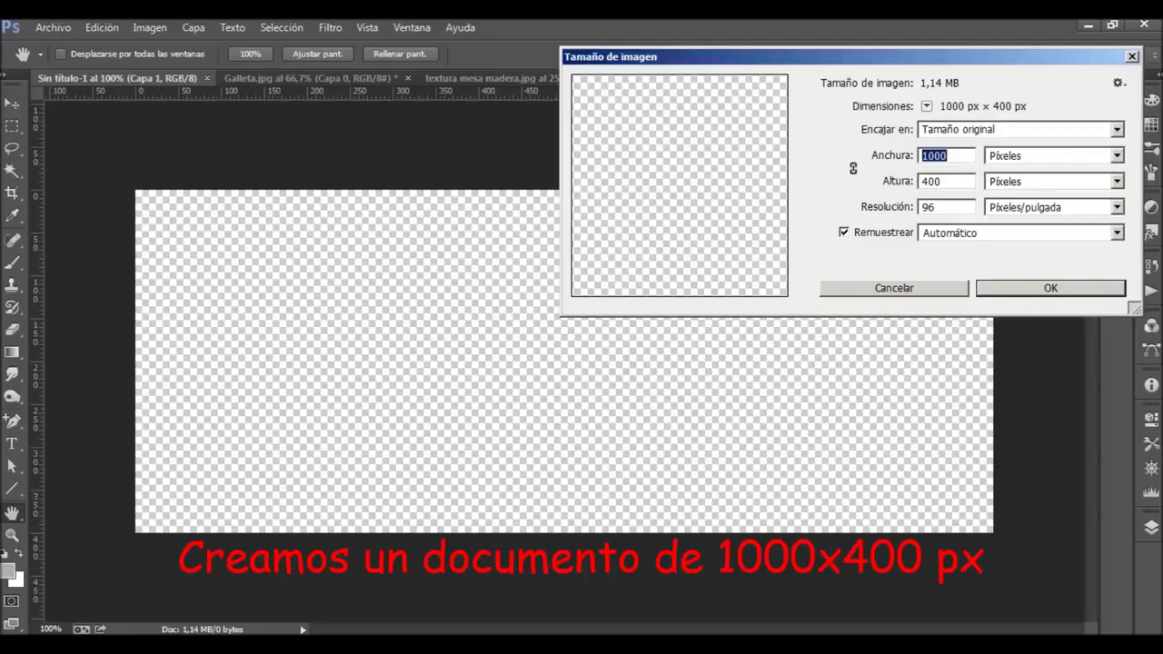
Step: Select all of the wood texture and paste it into the Sin título-1 banner
click(536, 78)
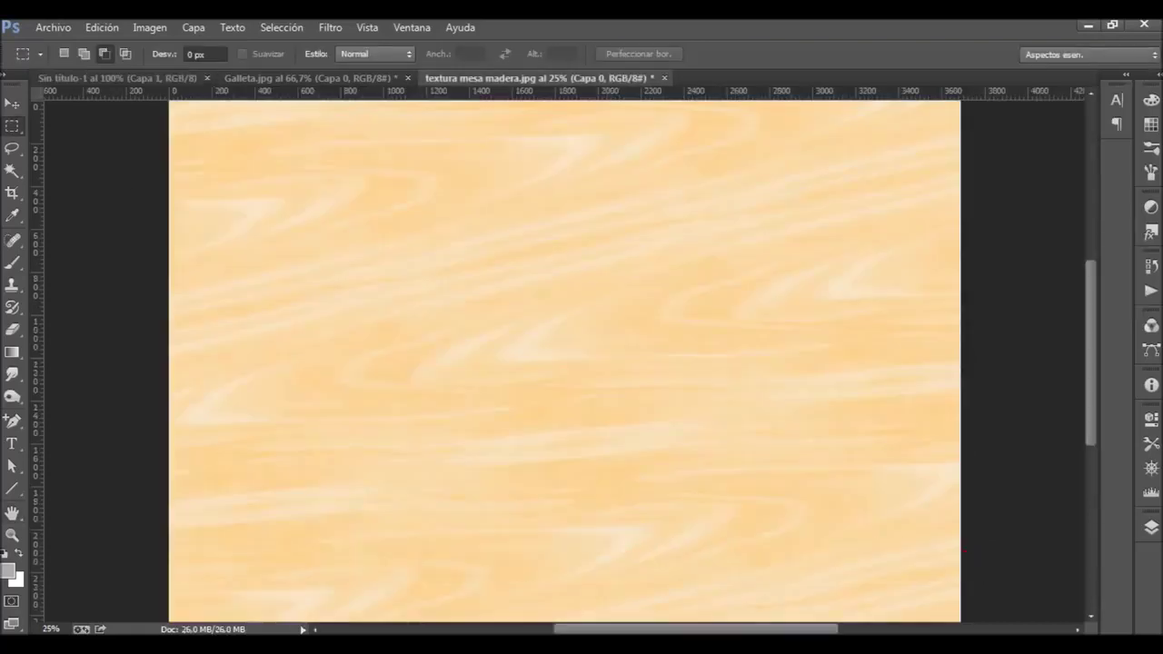
click(282, 27)
click(279, 46)
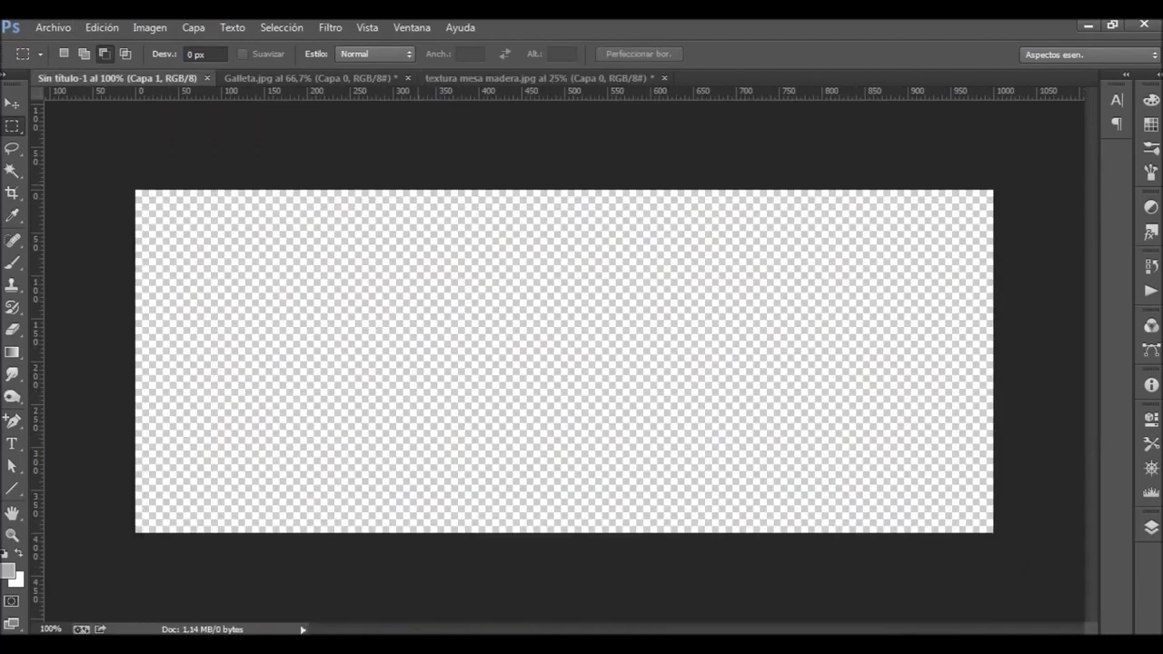
click(119, 79)
key(ctrl+v)
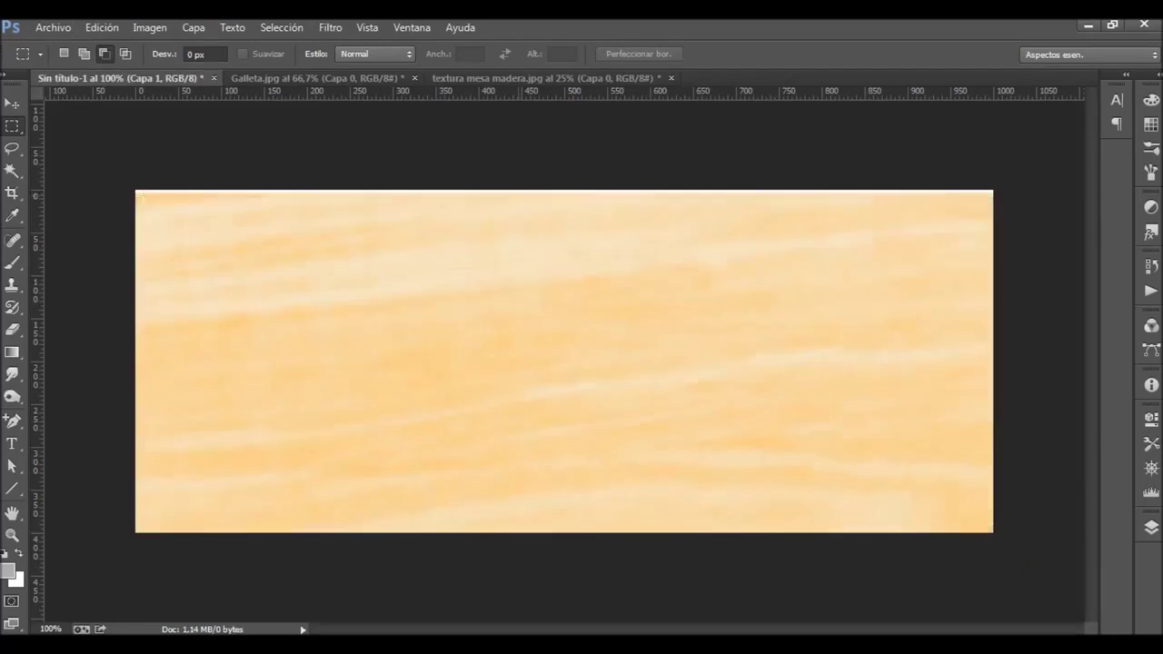